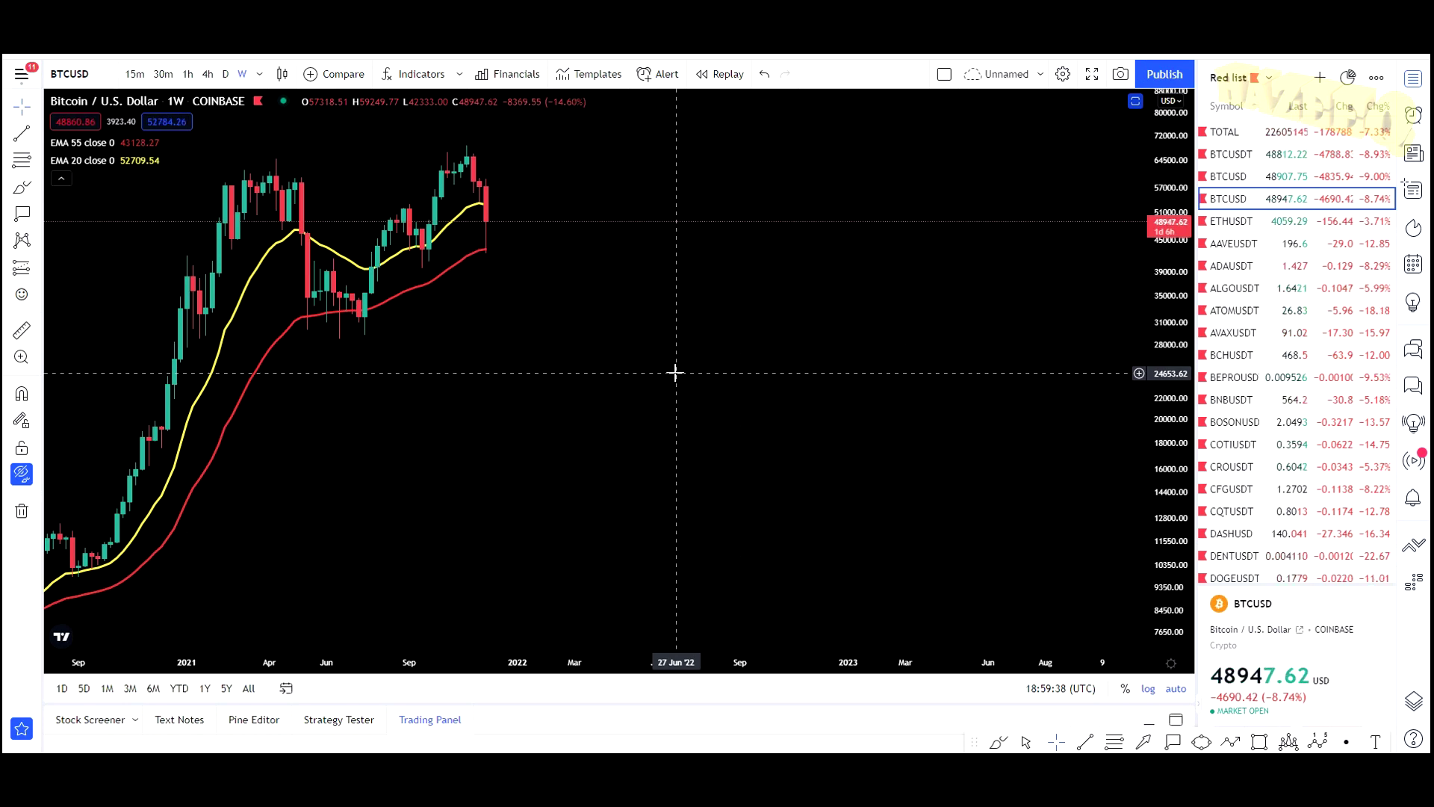
# Step: Pan the weekly BTC/USD chart back to 2020 and stretch the price scale vertically
pyautogui.moveTo(364, 401); pyautogui.dragTo(423, 320)
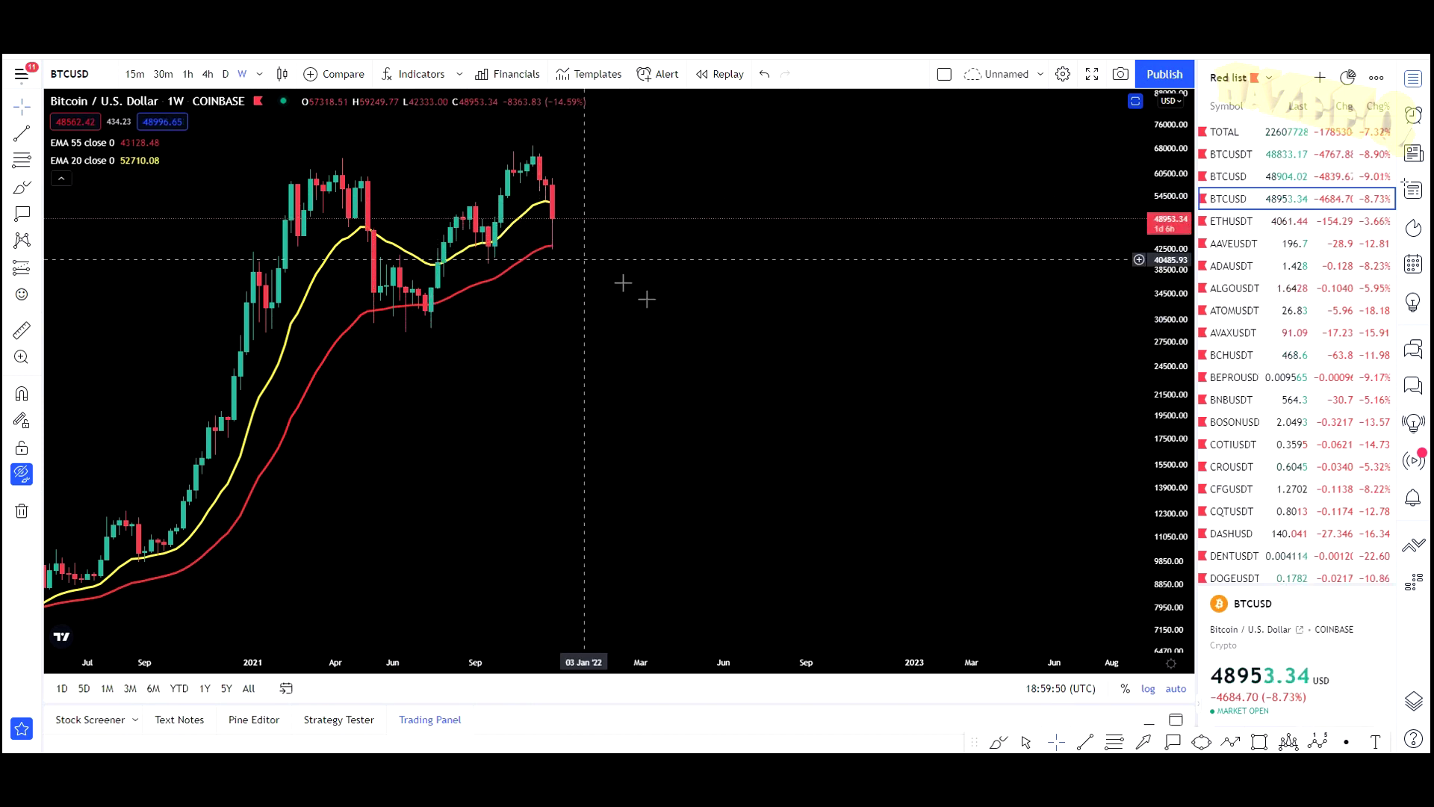
pyautogui.moveTo(561, 333); pyautogui.dragTo(672, 438)
pyautogui.moveTo(1170, 363); pyautogui.dragTo(1098, 278)
pyautogui.moveTo(676, 300); pyautogui.dragTo(710, 427)
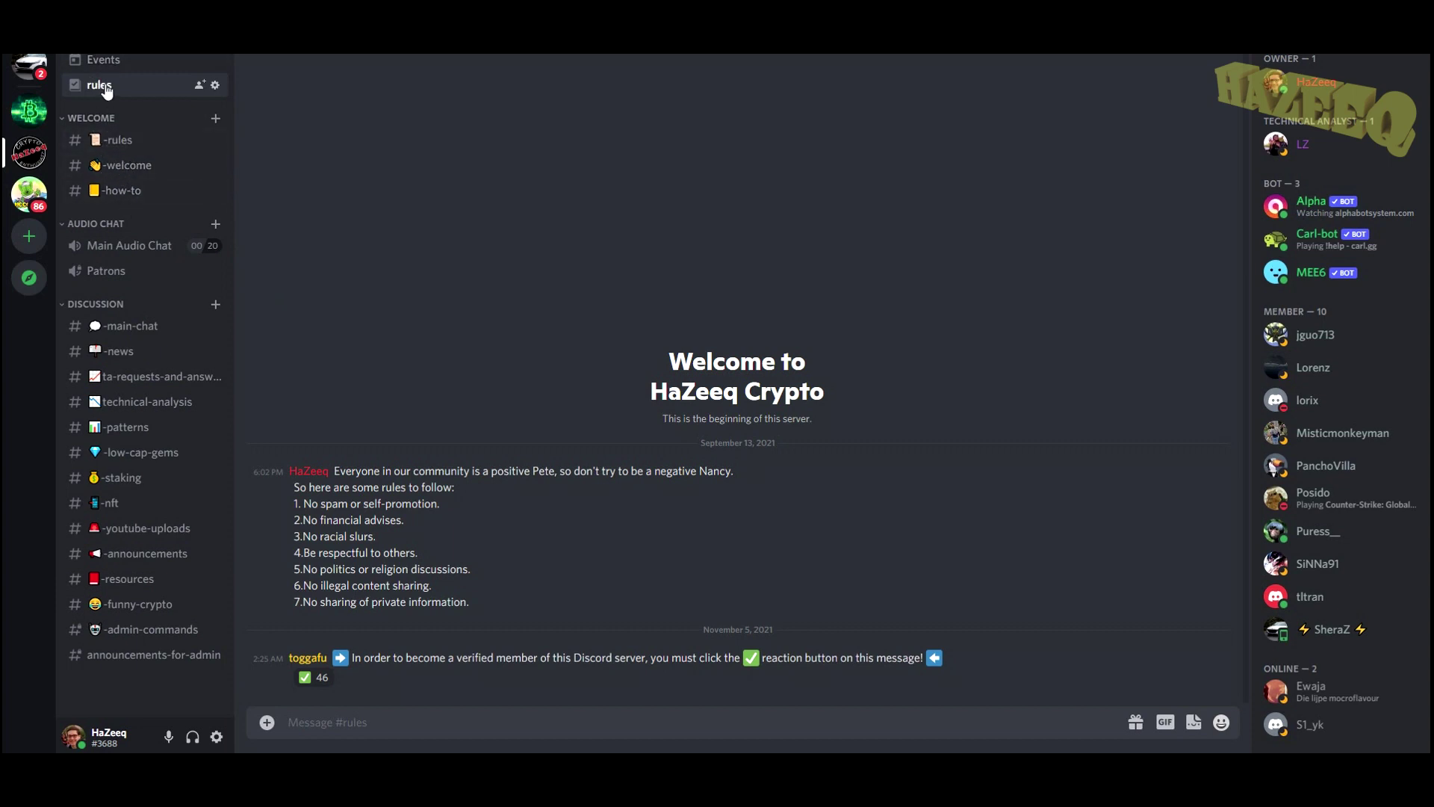
# Step: Browse the #-rules, #-welcome and #-how-to channels, return to rules, and toggle the ✅ reaction
pyautogui.click(130, 148)
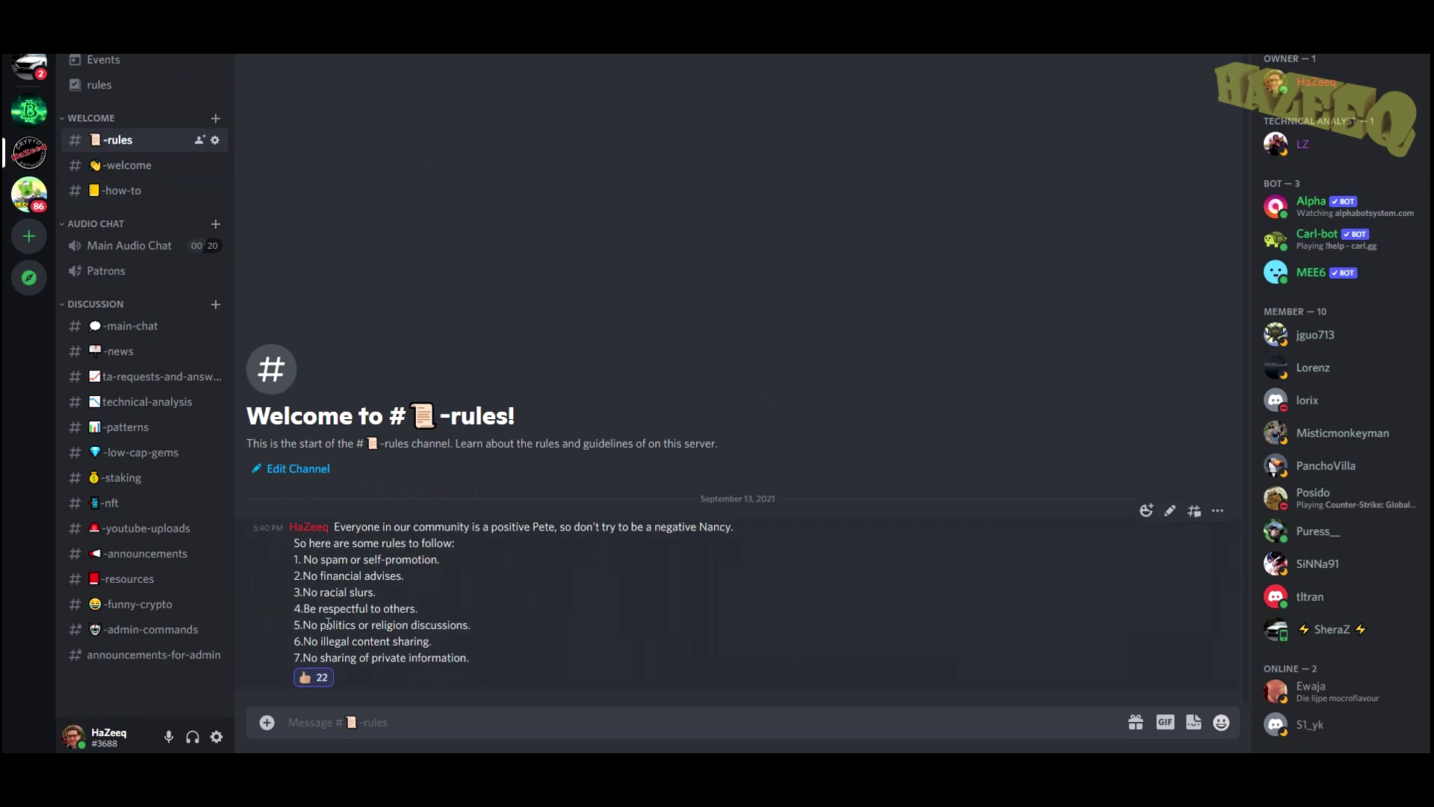
pyautogui.click(141, 171)
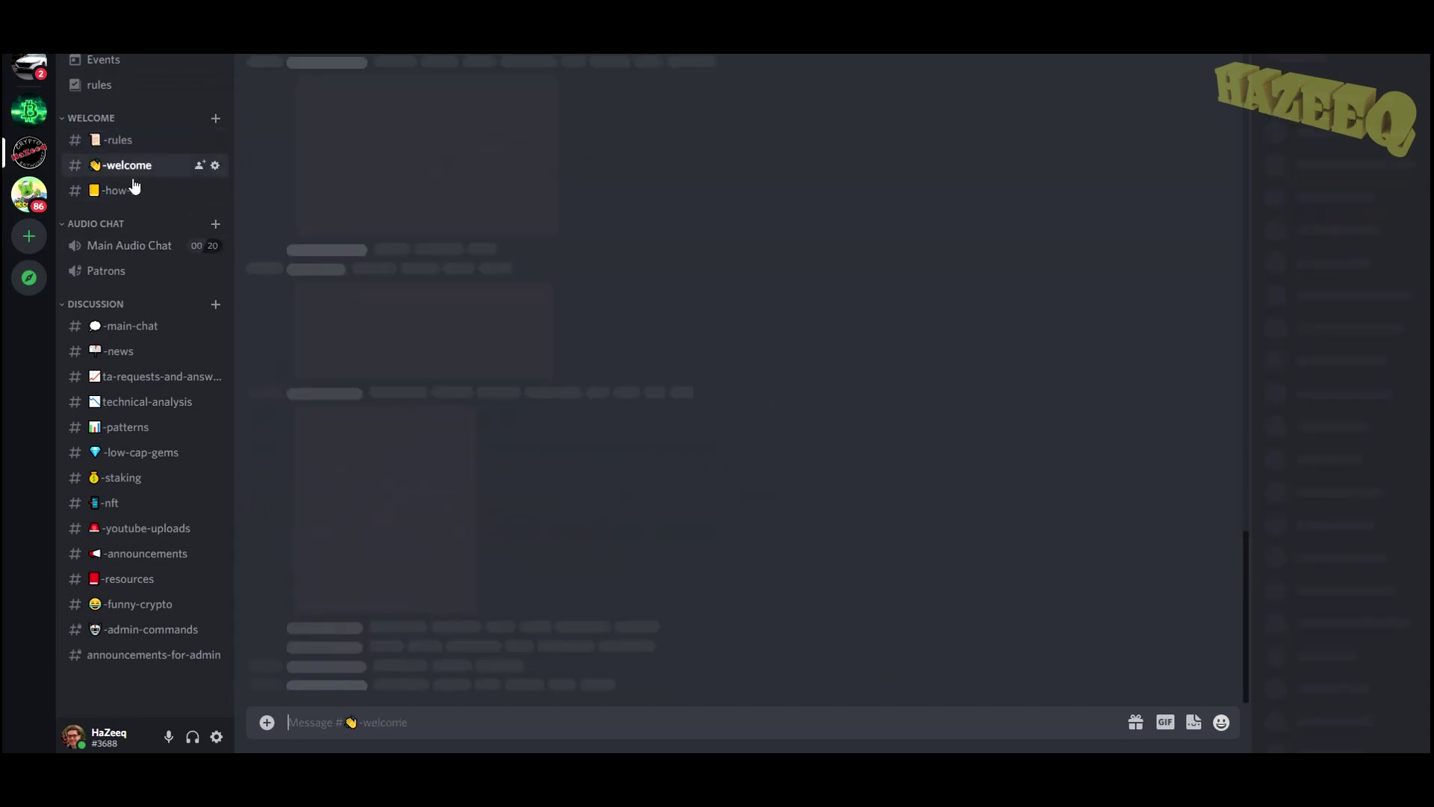
pyautogui.click(123, 195)
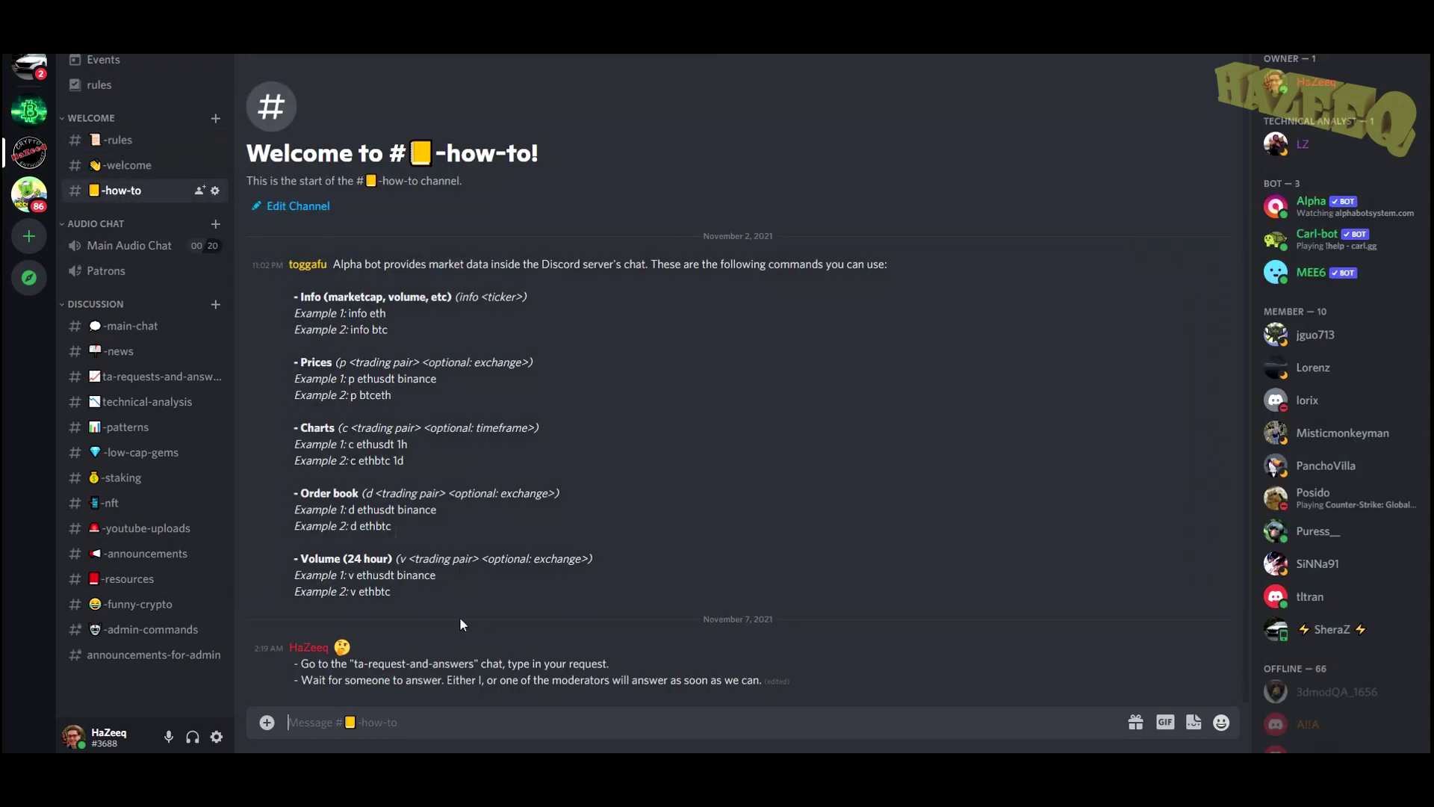
pyautogui.click(110, 92)
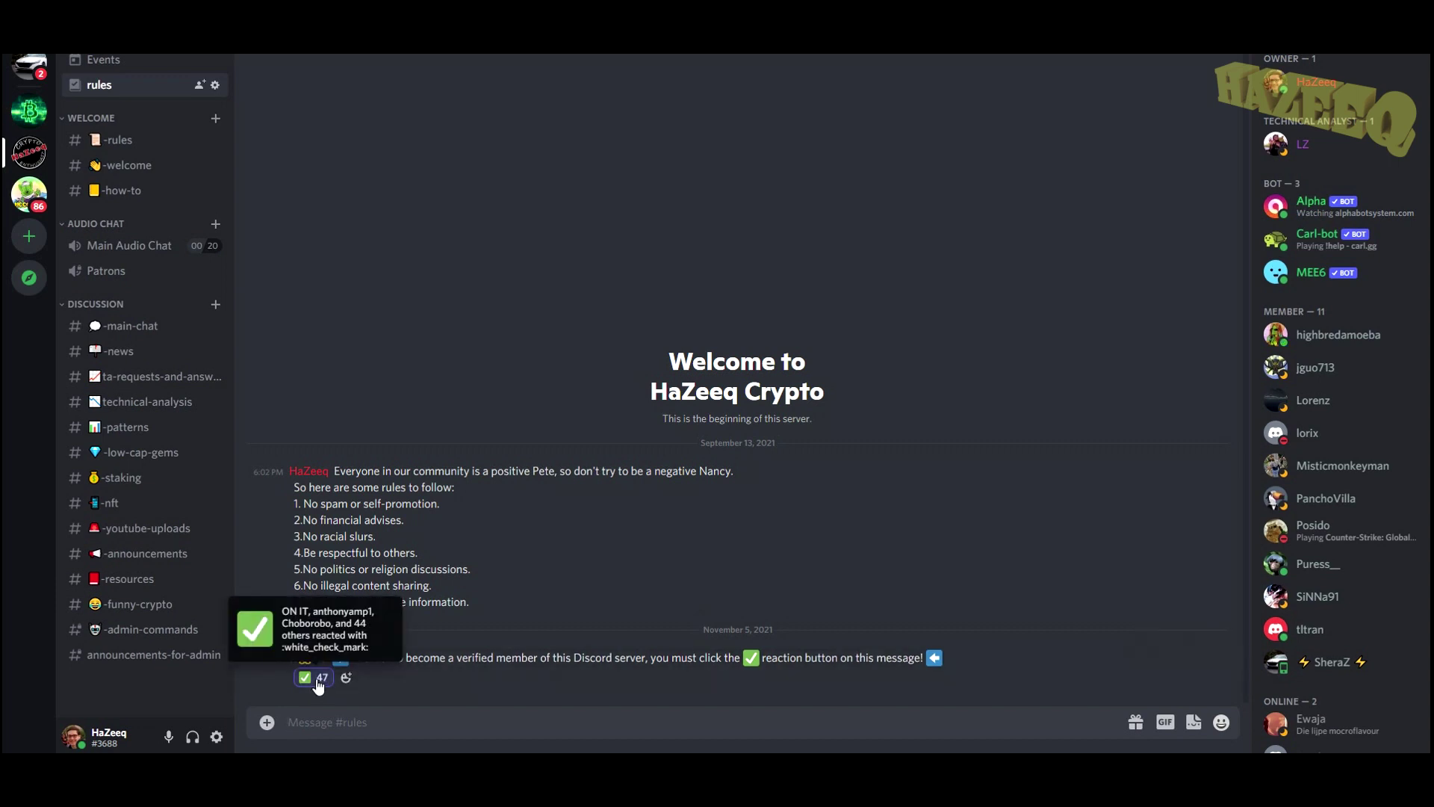
pyautogui.click(319, 681)
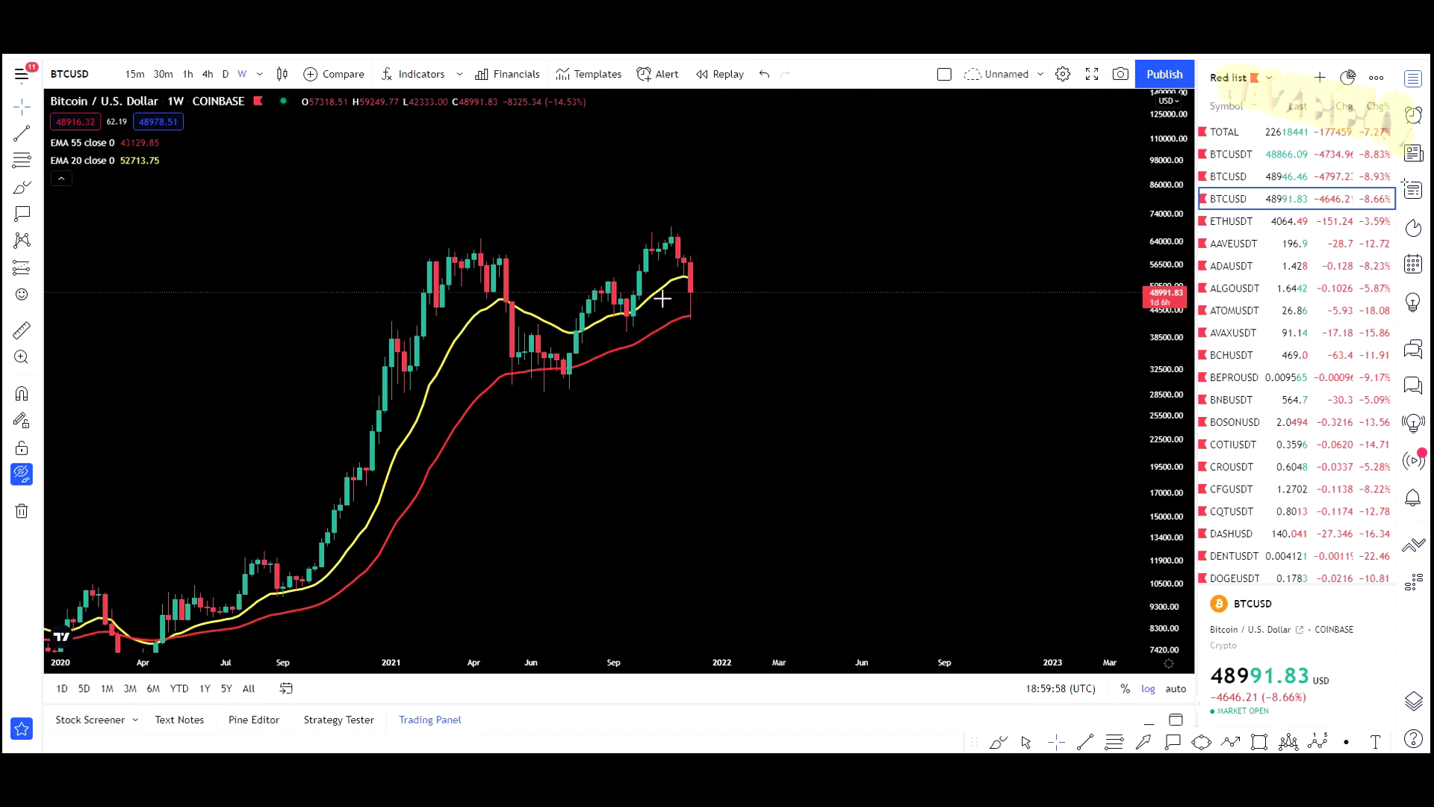
# Step: Put the chart in full-screen mode and widen the weekly candles
pyautogui.click(1091, 78)
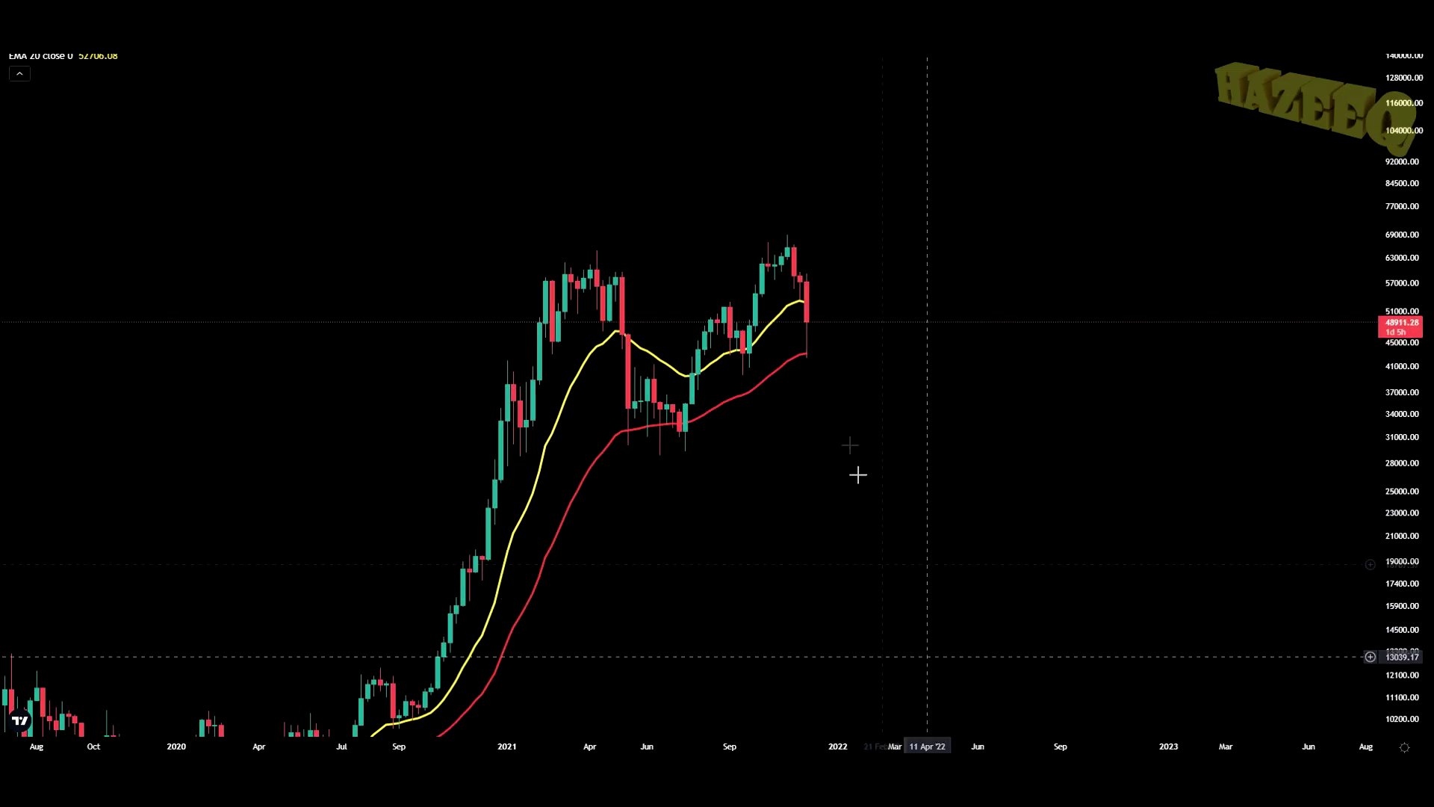
pyautogui.moveTo(943, 357); pyautogui.dragTo(1003, 433)
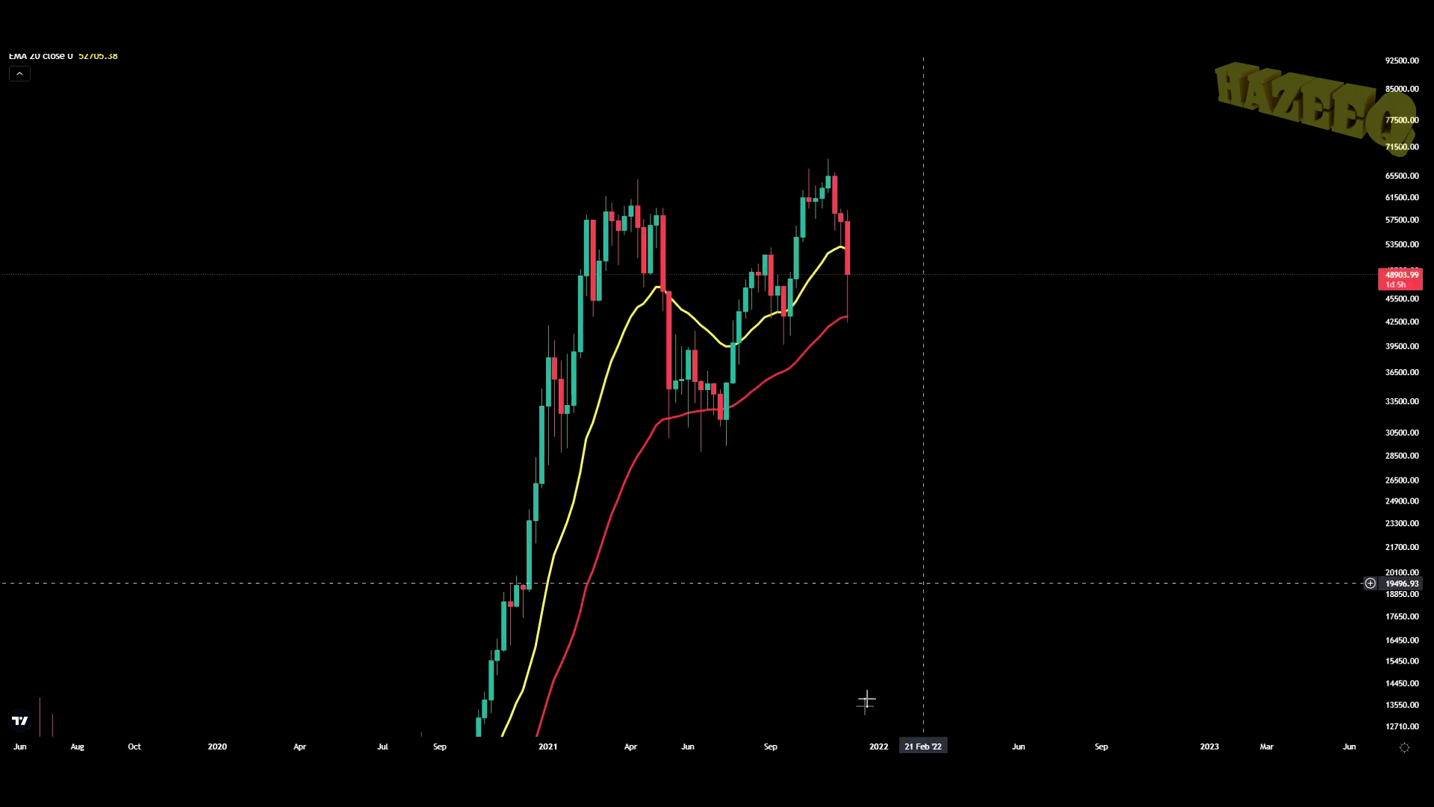
pyautogui.moveTo(864, 751); pyautogui.dragTo(603, 699)
pyautogui.moveTo(529, 532); pyautogui.dragTo(867, 656)
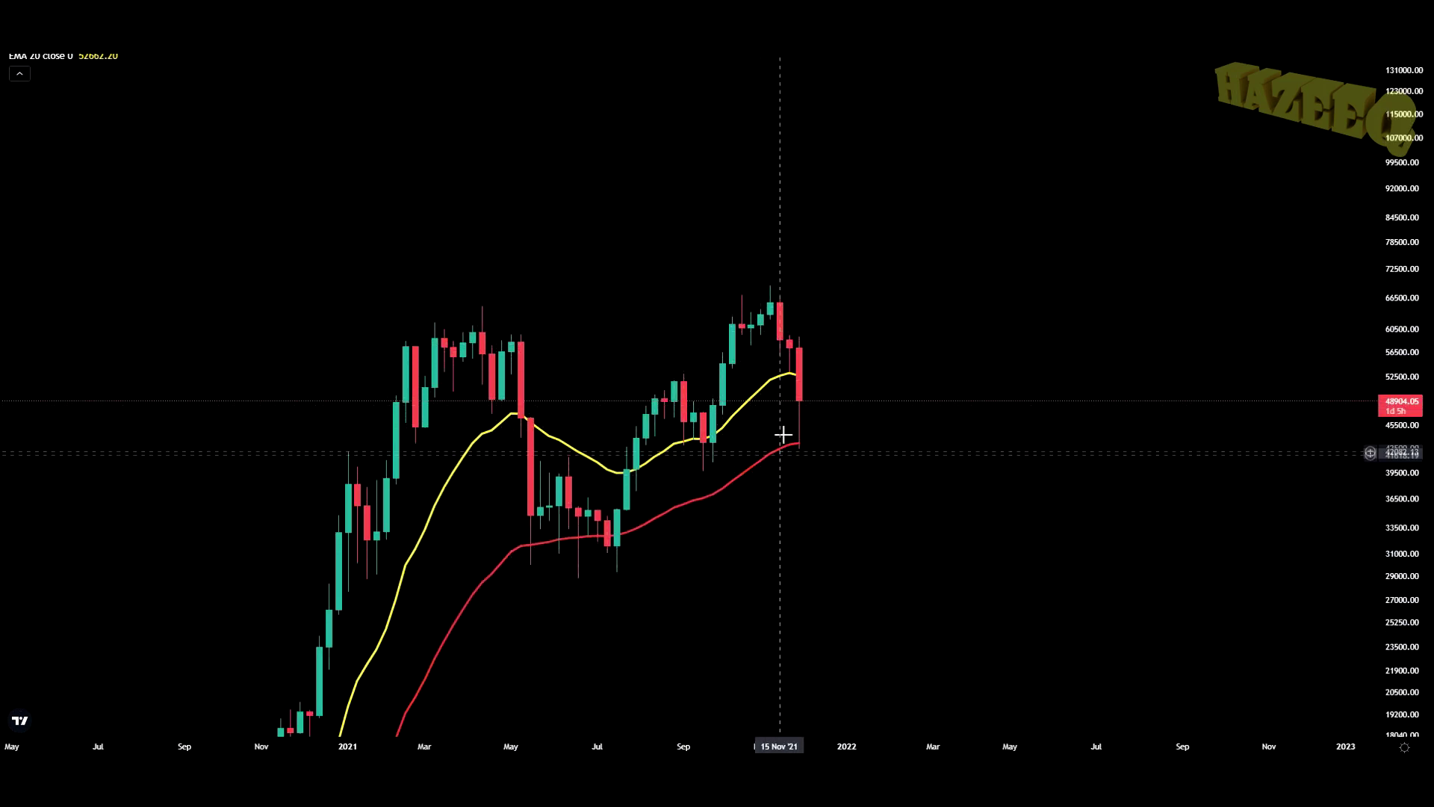
# Step: Zoom into the recent 2021 weekly candles, centring them with earlier history and lower prices visible
pyautogui.moveTo(785, 748); pyautogui.dragTo(839, 747)
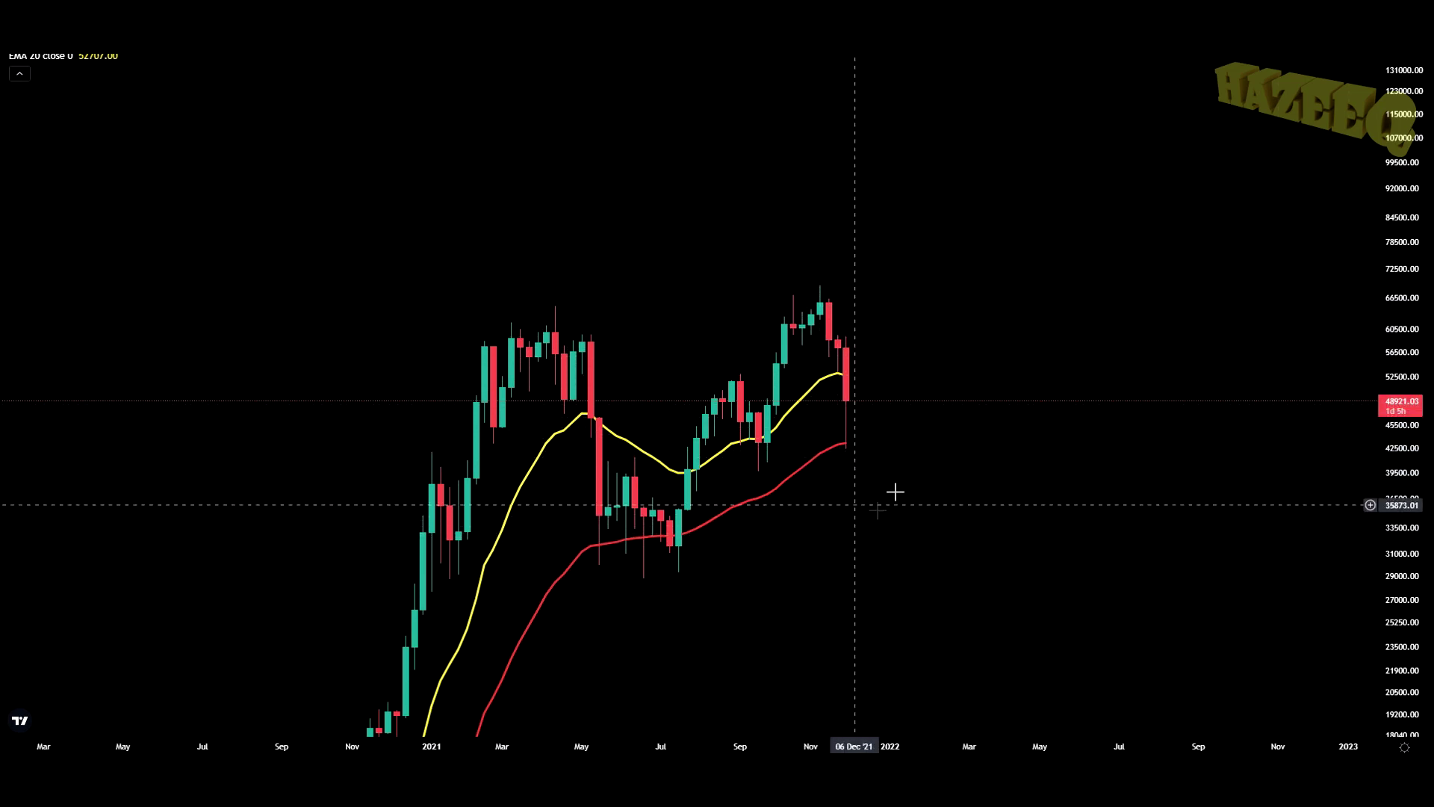
pyautogui.click(679, 702)
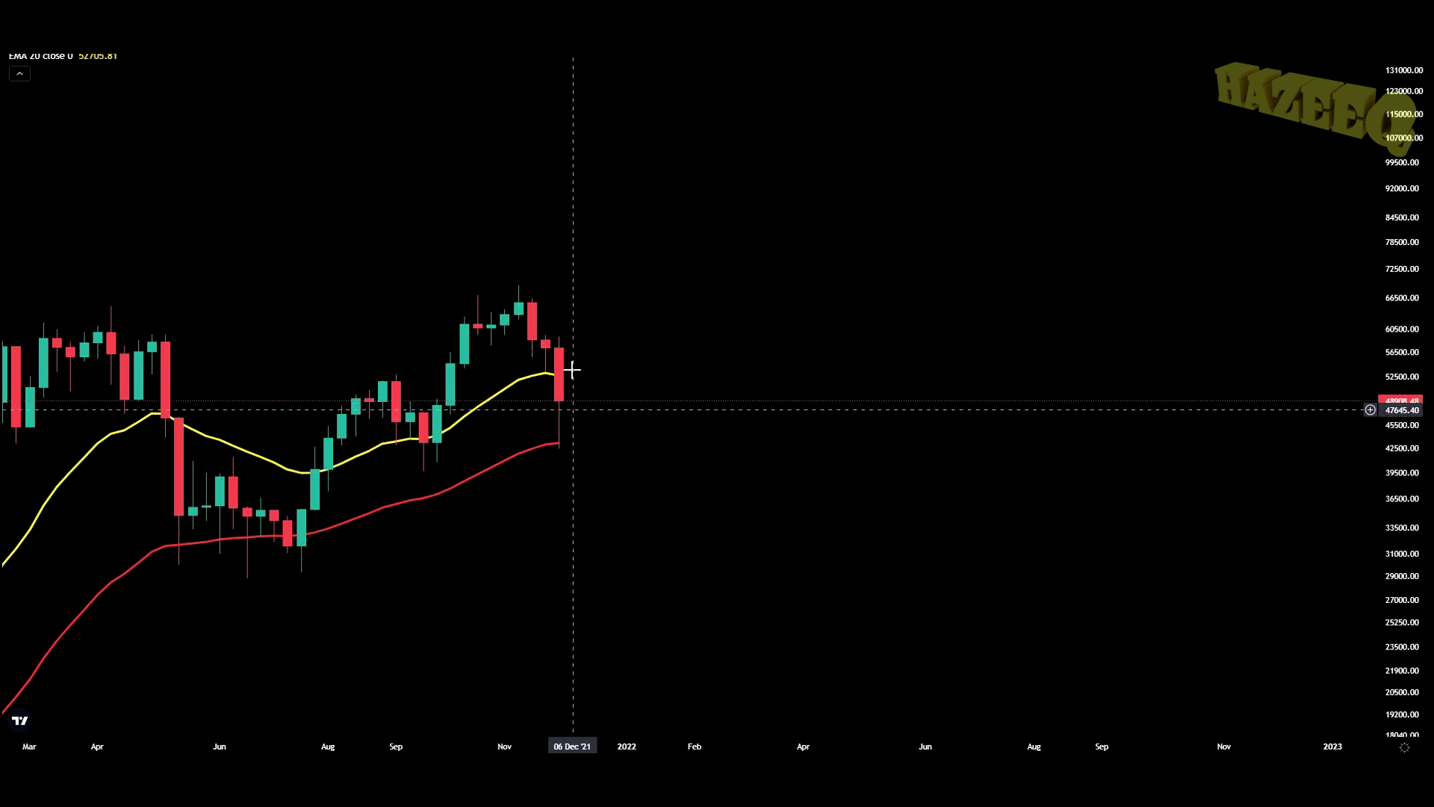
pyautogui.moveTo(608, 475); pyautogui.dragTo(778, 464)
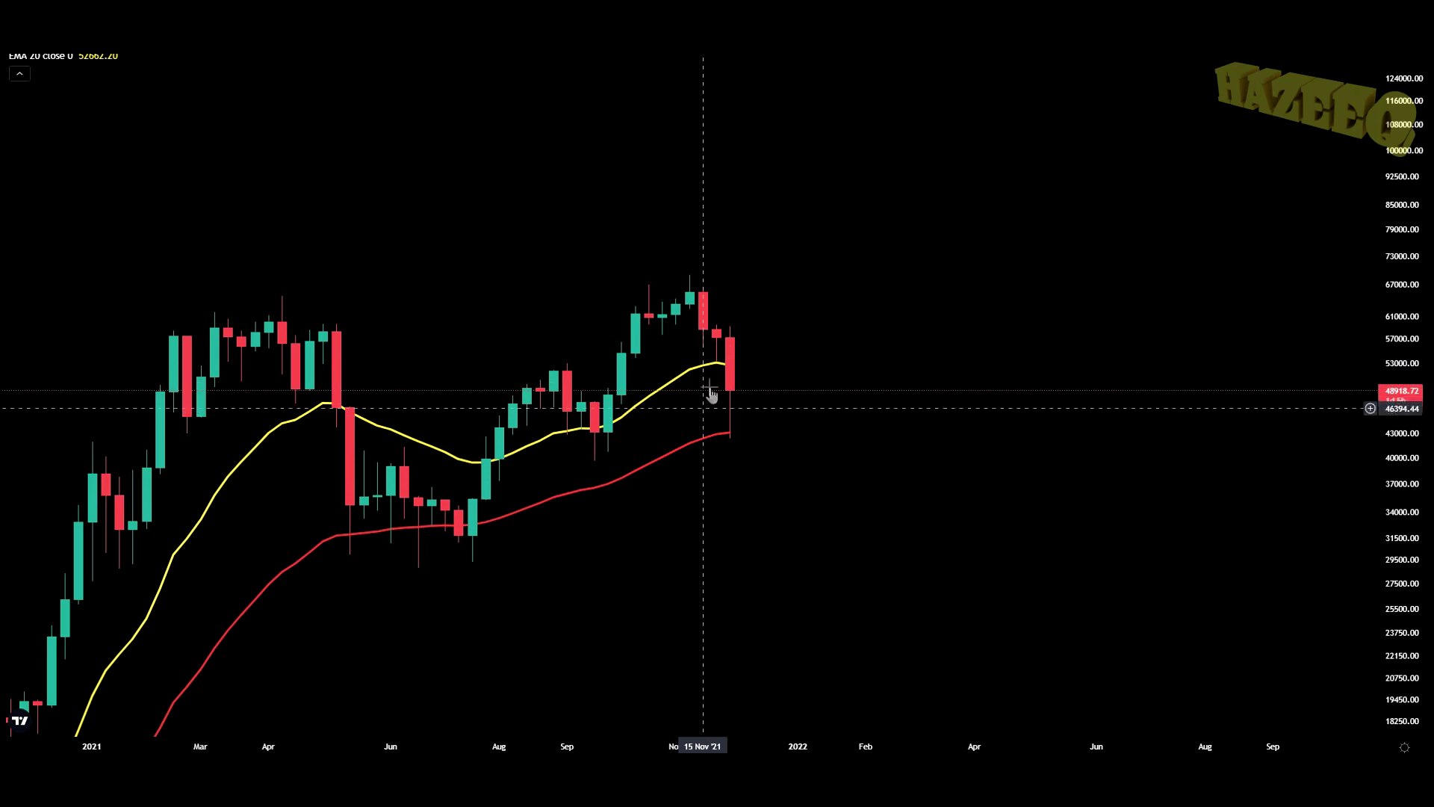
pyautogui.moveTo(728, 395); pyautogui.dragTo(954, 512)
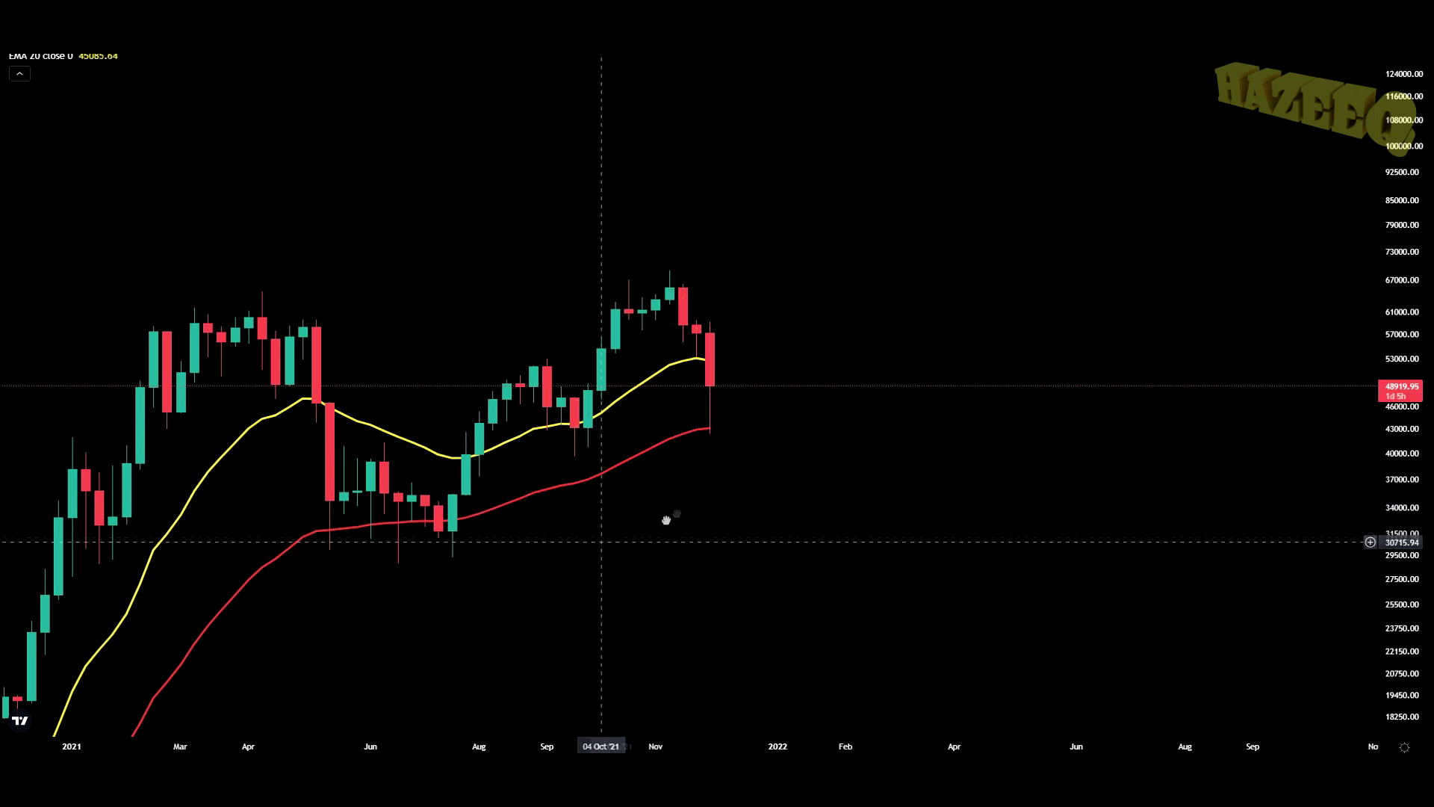
pyautogui.moveTo(683, 534); pyautogui.dragTo(778, 481)
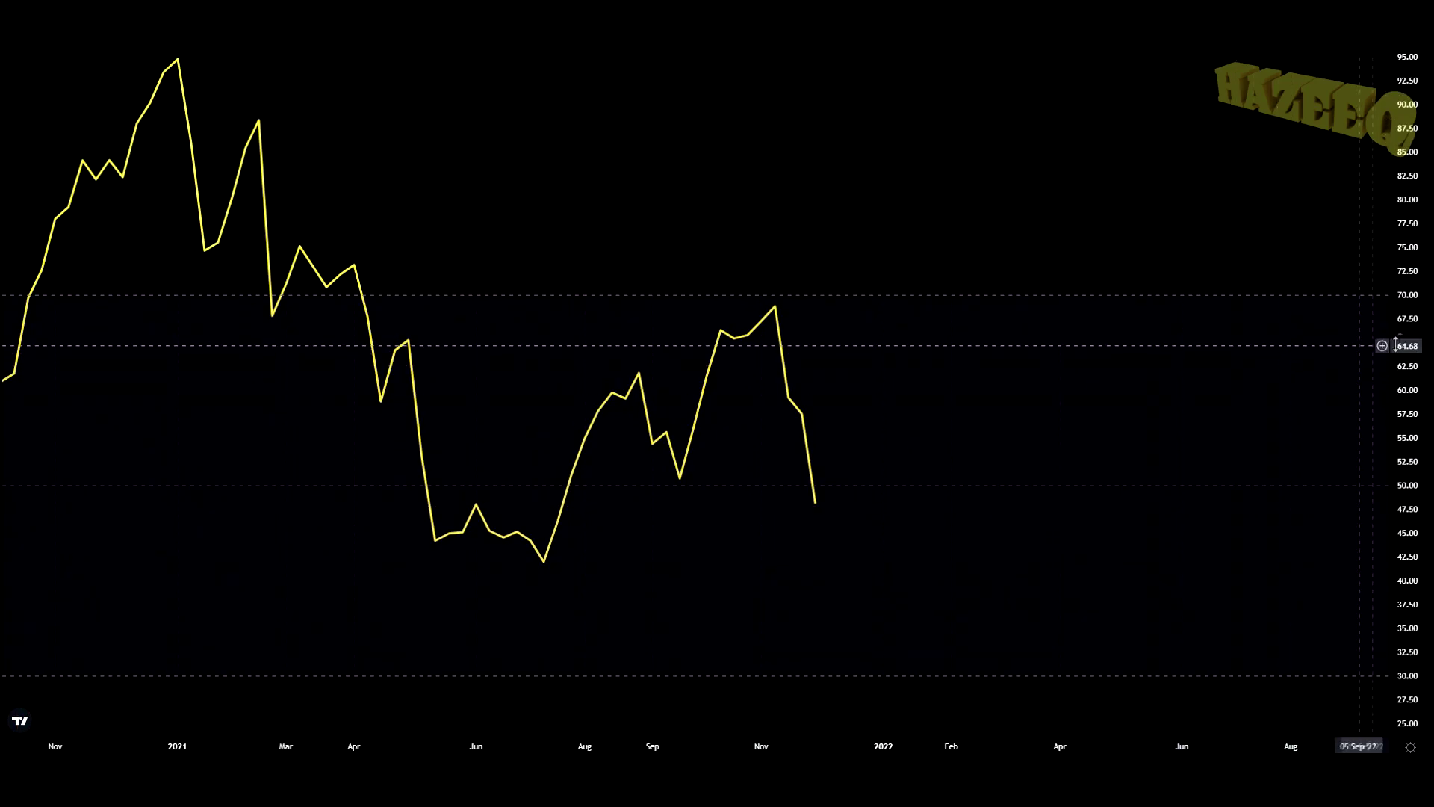
# Step: Compress the RSI scale and unhide the Fibonacci extension, wedge lines and RSI divergence drawings
pyautogui.moveTo(1405, 299); pyautogui.dragTo(1405, 382)
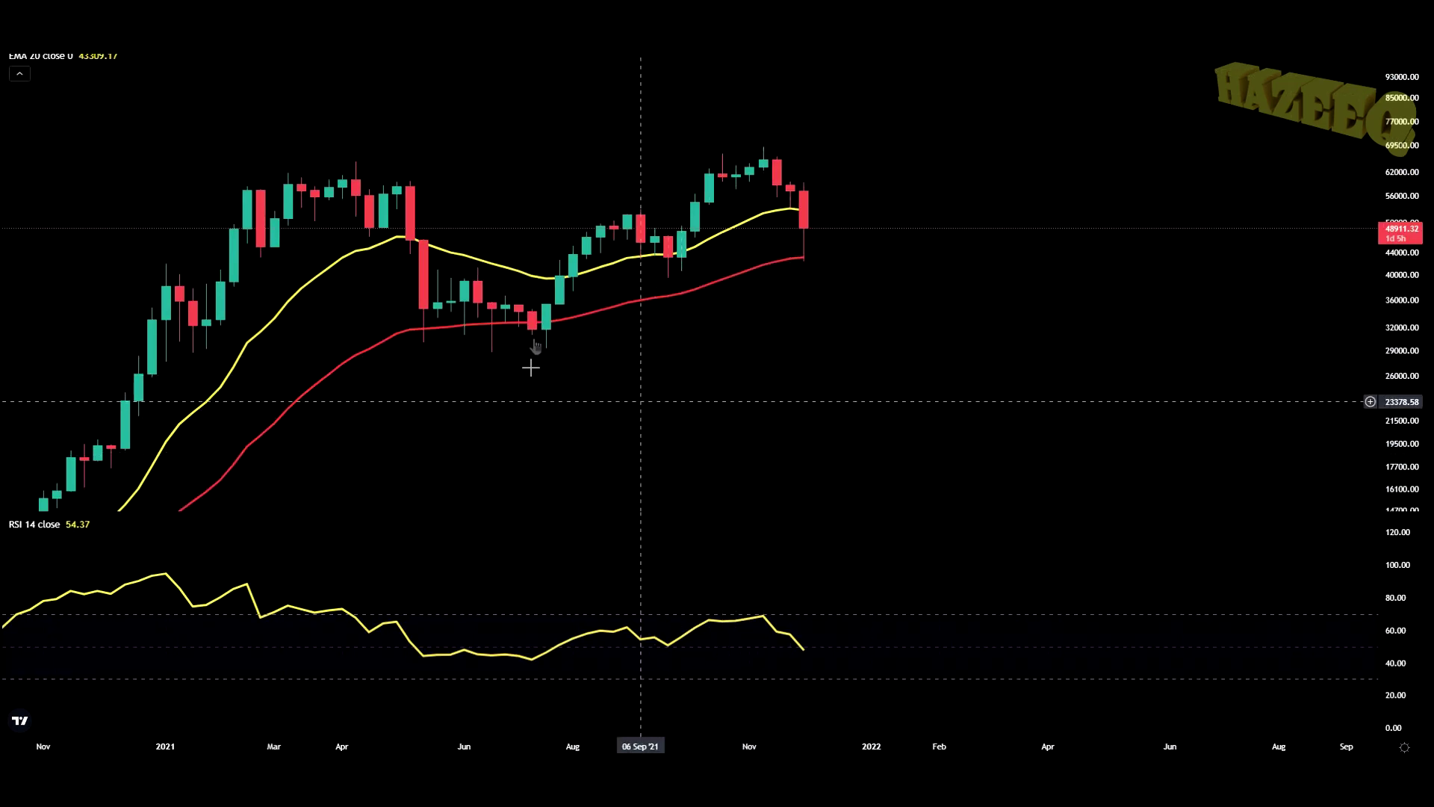
pyautogui.click(926, 528)
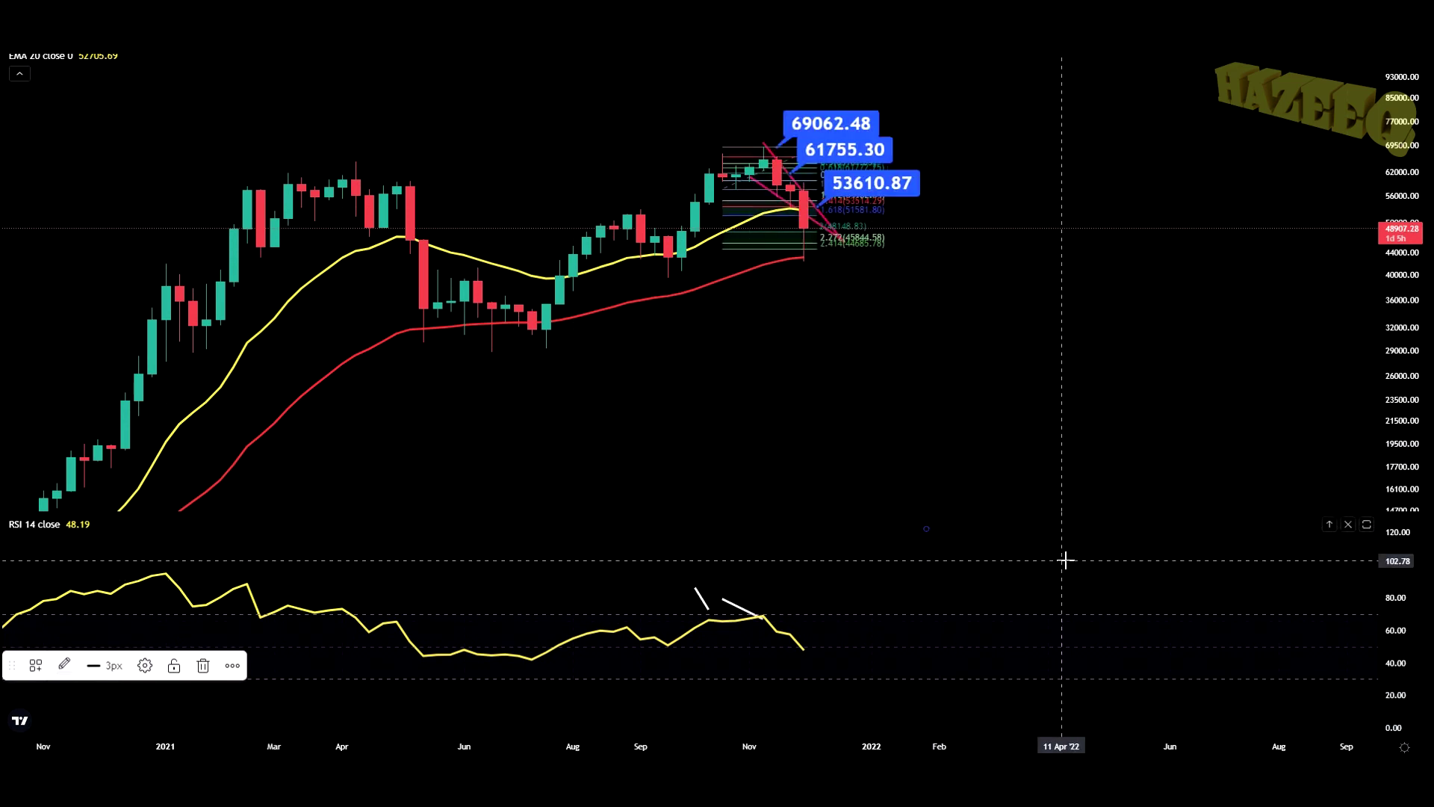
# Step: Deselect the drawing, maximize the price pane, and widen the candles with a taller price scale
pyautogui.click(1007, 516)
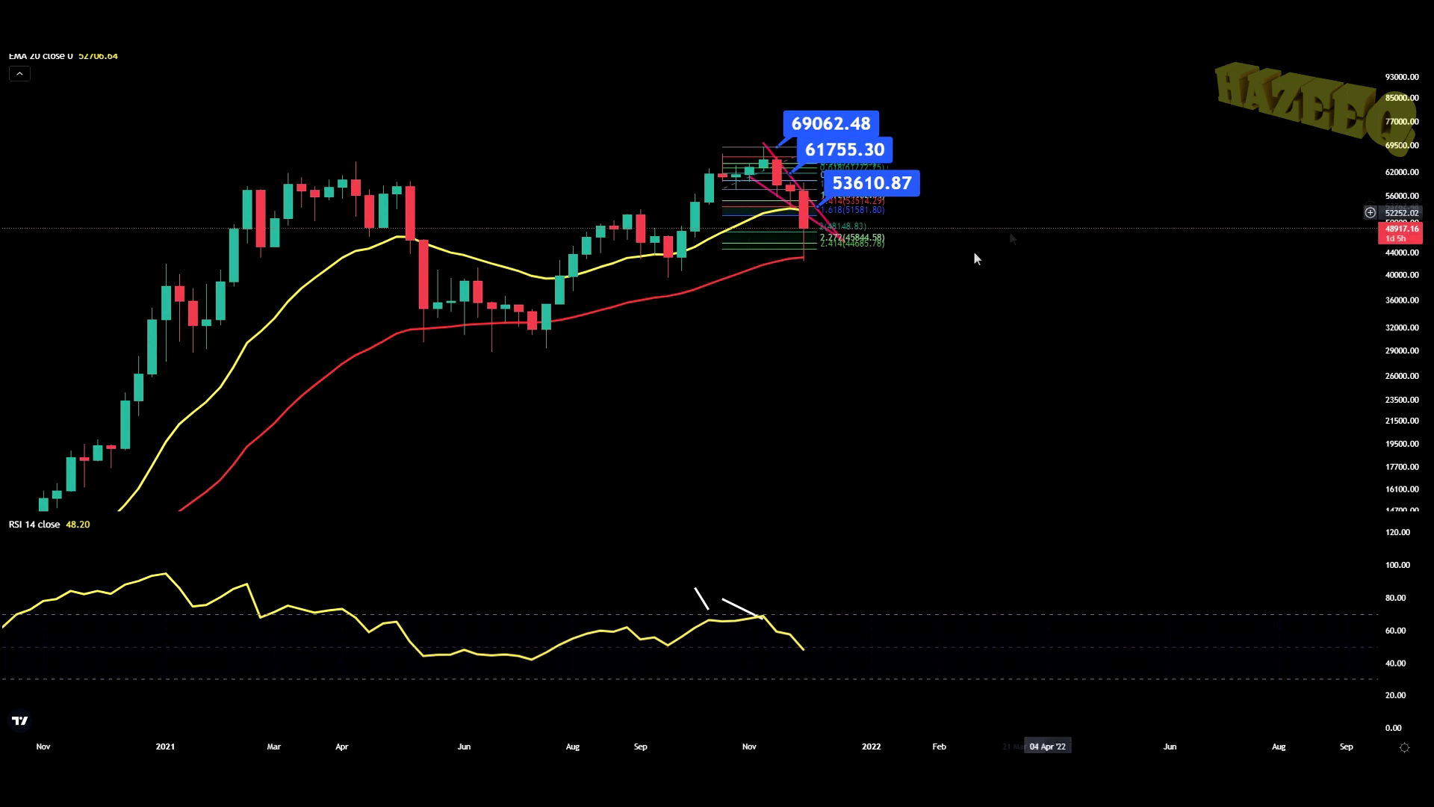
pyautogui.doubleClick(873, 430)
pyautogui.moveTo(878, 750); pyautogui.dragTo(579, 709)
pyautogui.moveTo(457, 486); pyautogui.dragTo(675, 622)
pyautogui.moveTo(1399, 538); pyautogui.dragTo(1395, 370)
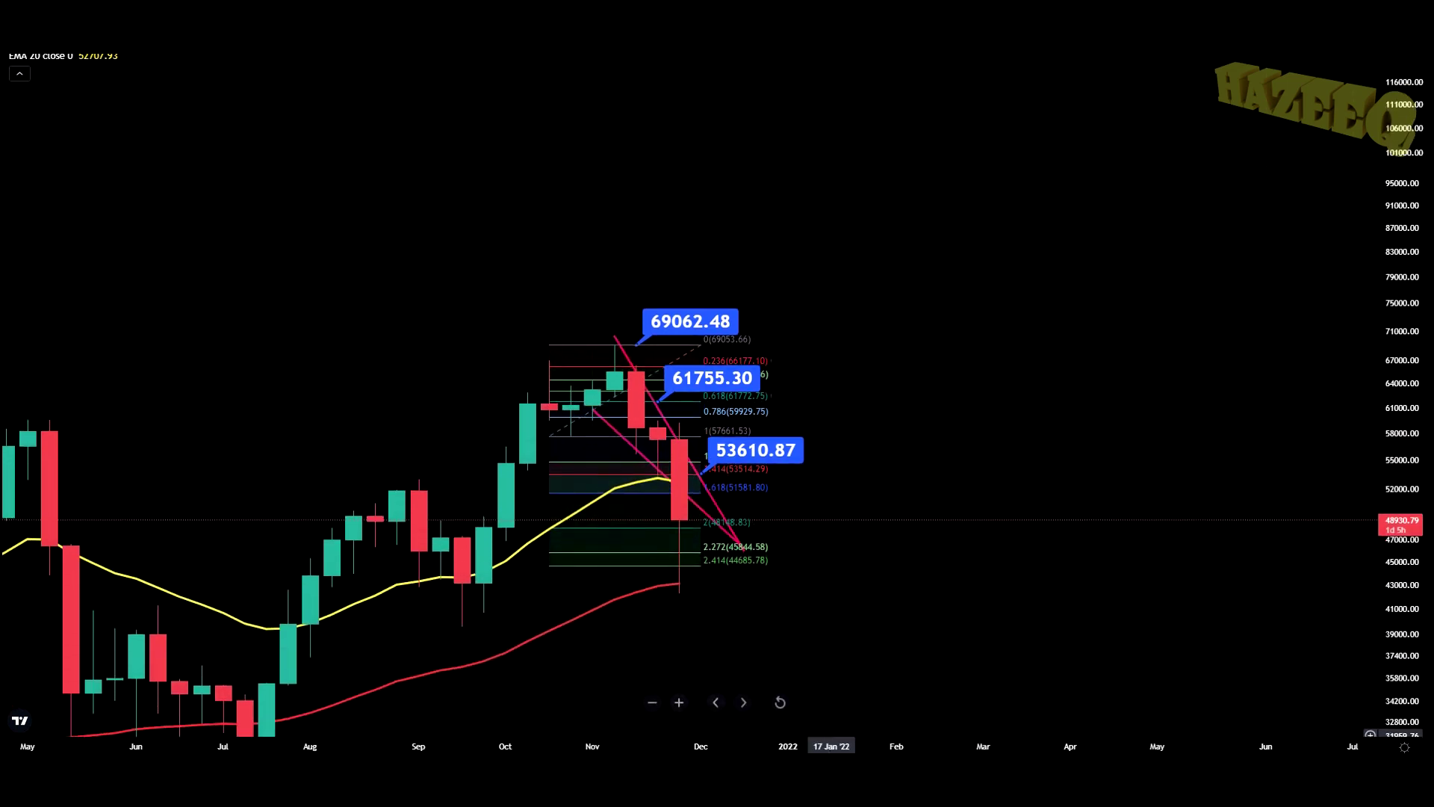
pyautogui.moveTo(825, 747); pyautogui.dragTo(479, 680)
# Step: Zoom vertically into recent price action and pan back around the annotated area
pyautogui.moveTo(919, 577); pyautogui.dragTo(948, 568)
pyautogui.moveTo(1414, 385); pyautogui.dragTo(1410, 243)
pyautogui.moveTo(738, 752); pyautogui.dragTo(546, 707)
pyautogui.moveTo(446, 620); pyautogui.dragTo(663, 563)
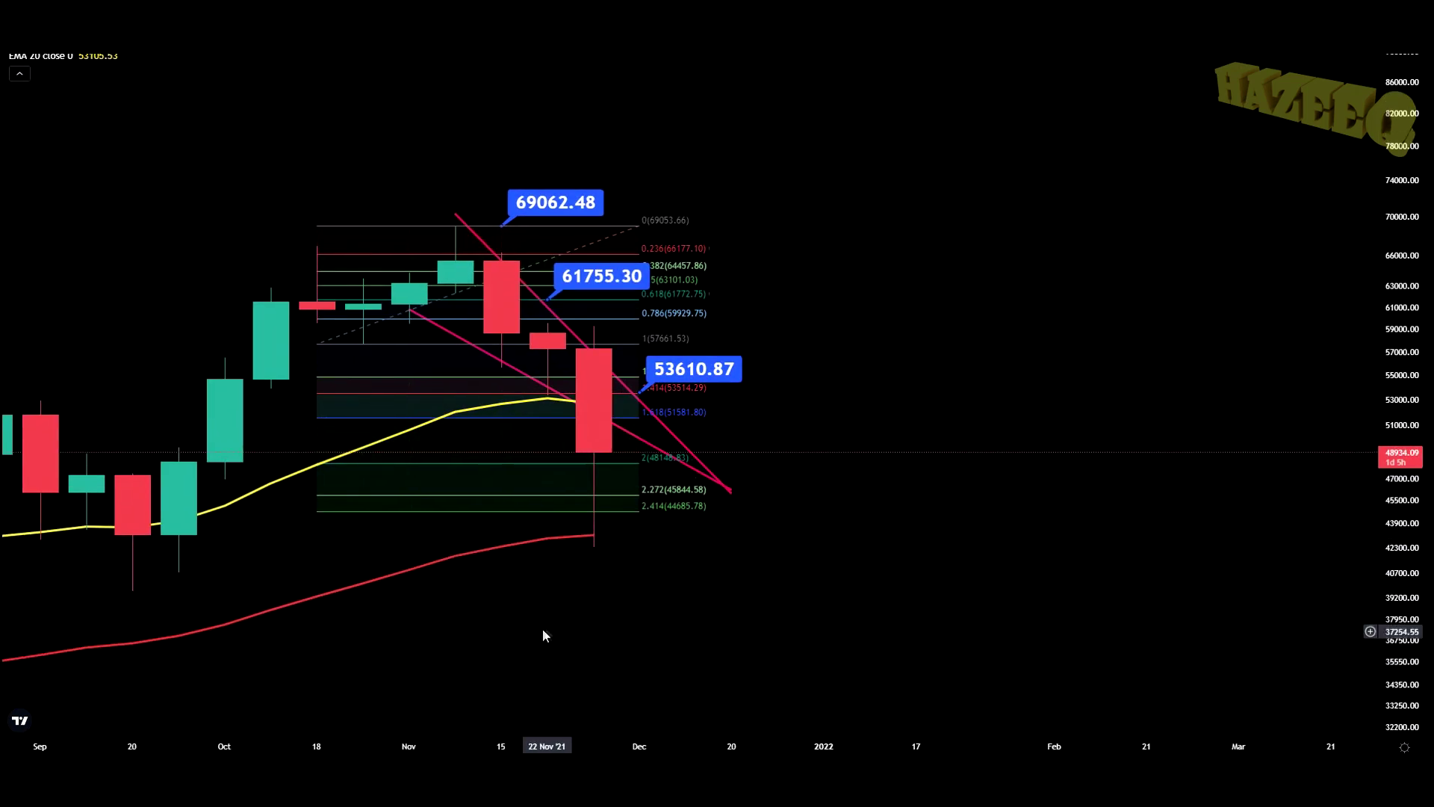
pyautogui.moveTo(543, 635); pyautogui.dragTo(884, 548)
pyautogui.moveTo(1081, 326); pyautogui.dragTo(897, 395)
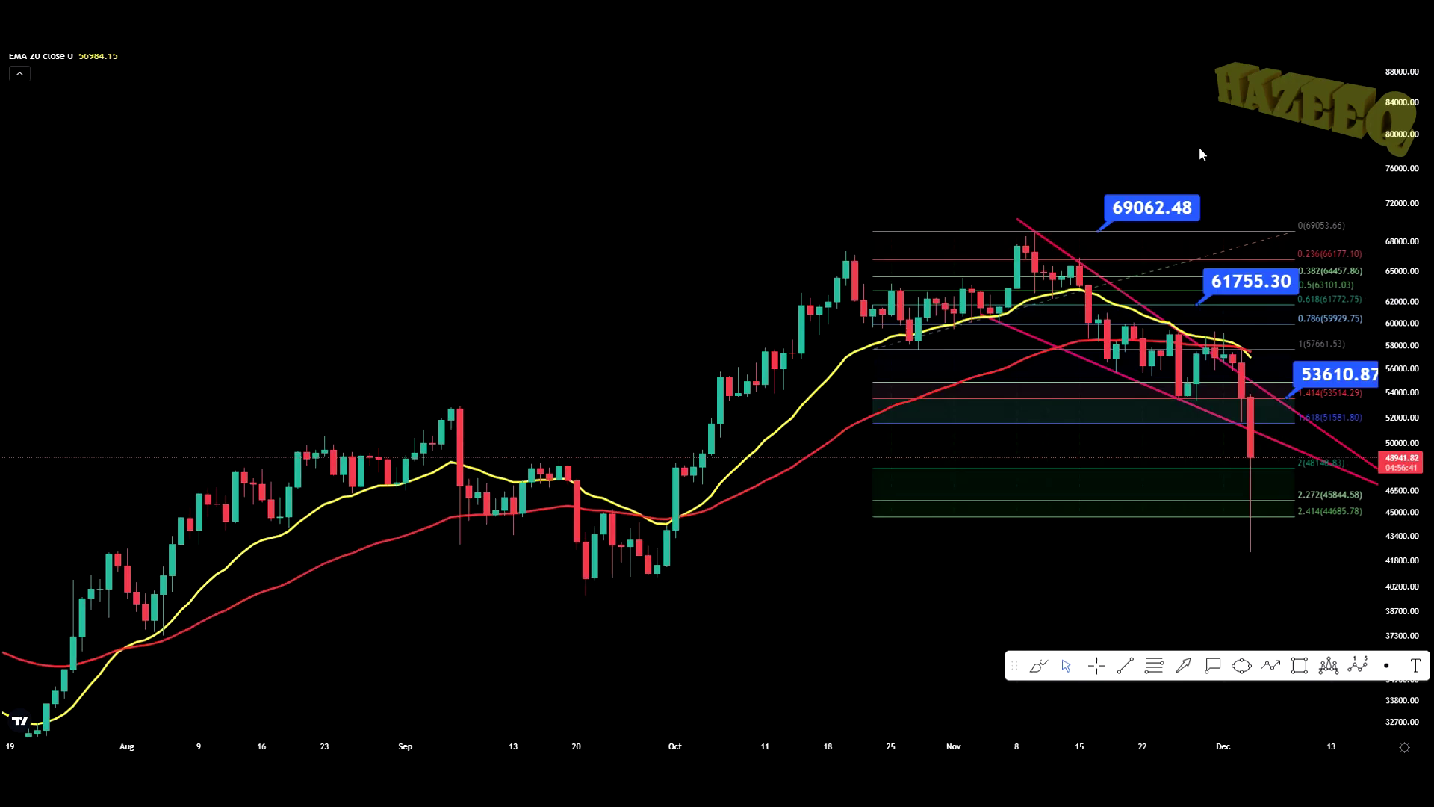
# Step: Pan and rescale the daily chart to enlarge the October–December drop below the wedge and the Fibonacci levels
pyautogui.moveTo(770, 170); pyautogui.dragTo(379, 161)
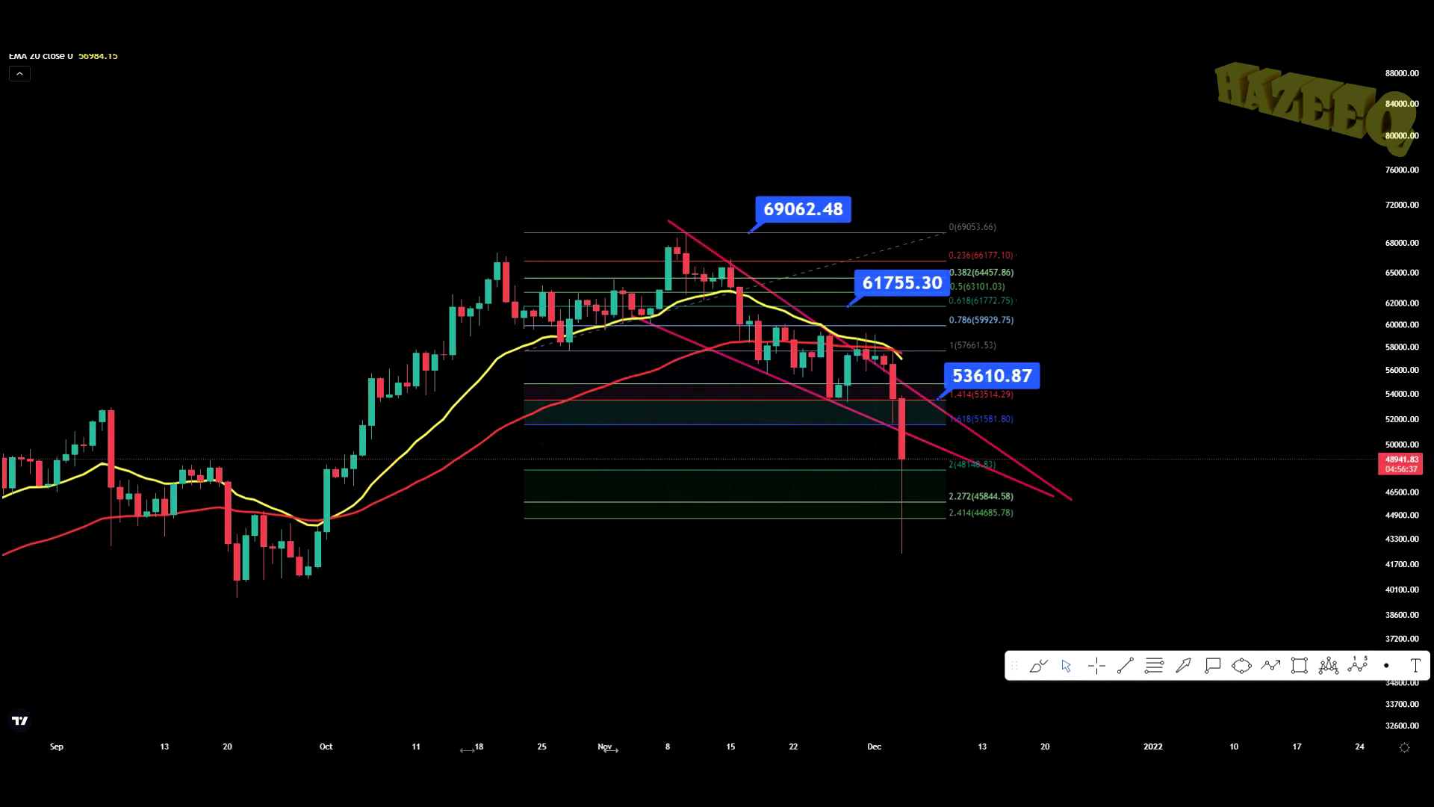
pyautogui.scroll(-3, 822, 642)
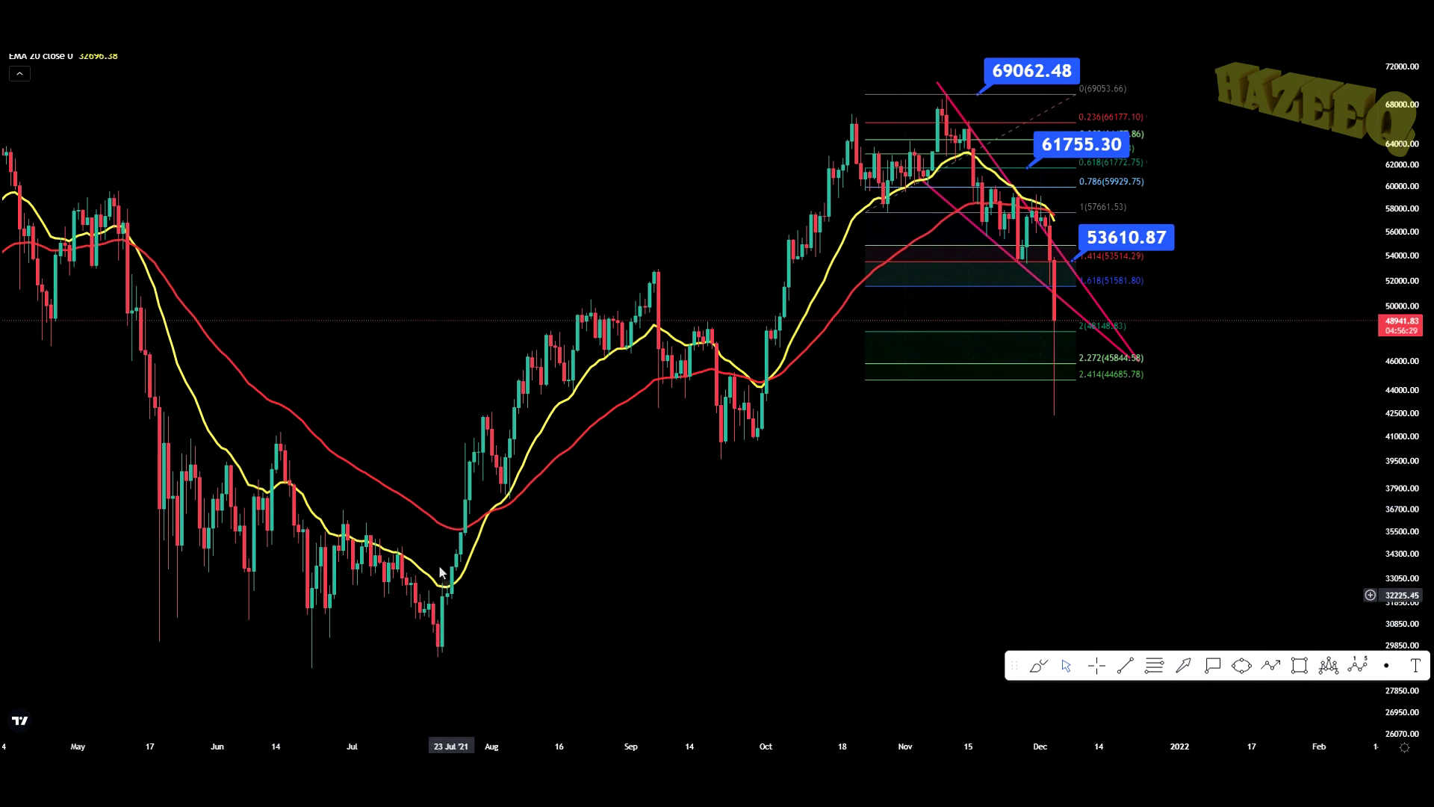
pyautogui.moveTo(893, 568); pyautogui.dragTo(644, 664)
pyautogui.moveTo(728, 750); pyautogui.dragTo(416, 749)
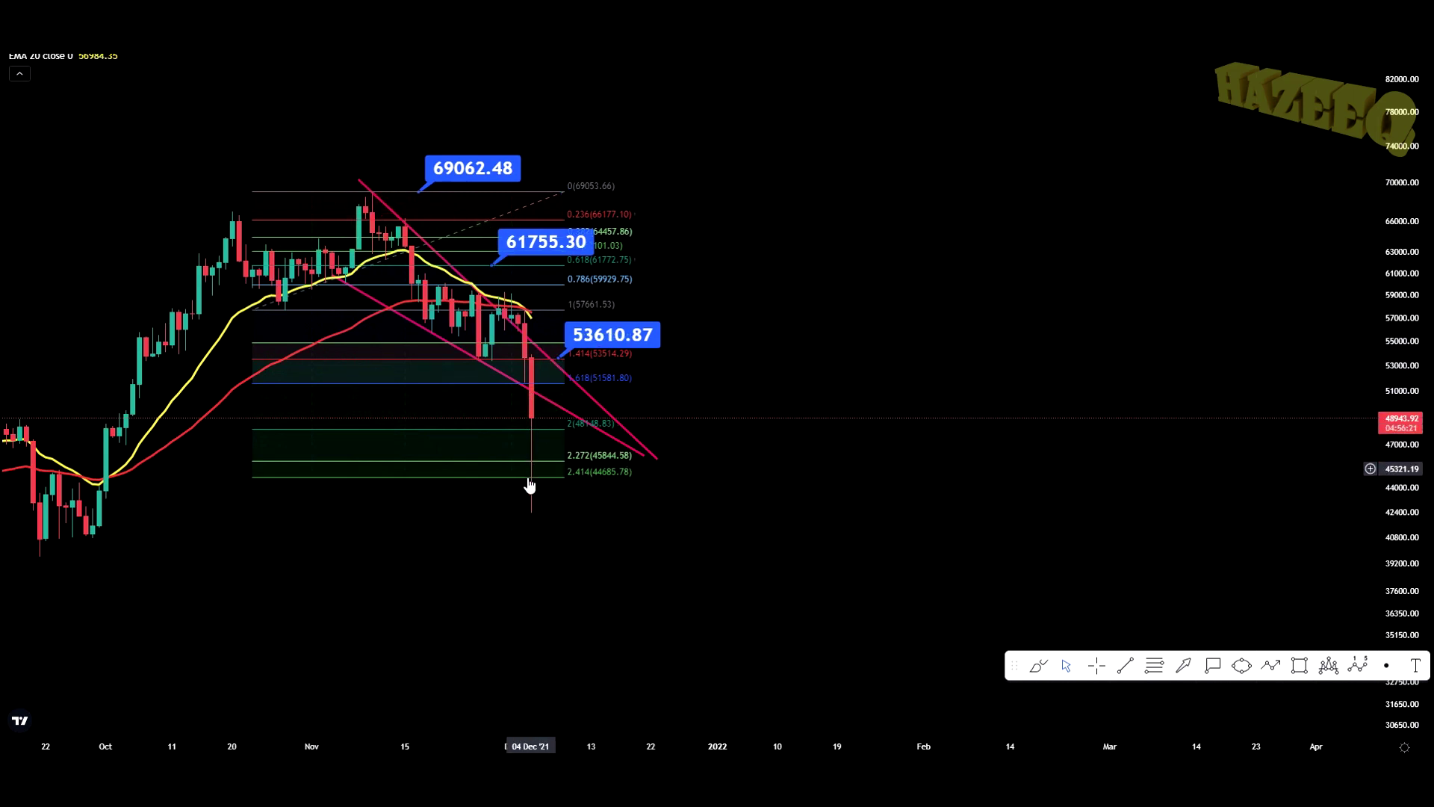
pyautogui.moveTo(513, 539); pyautogui.dragTo(696, 534)
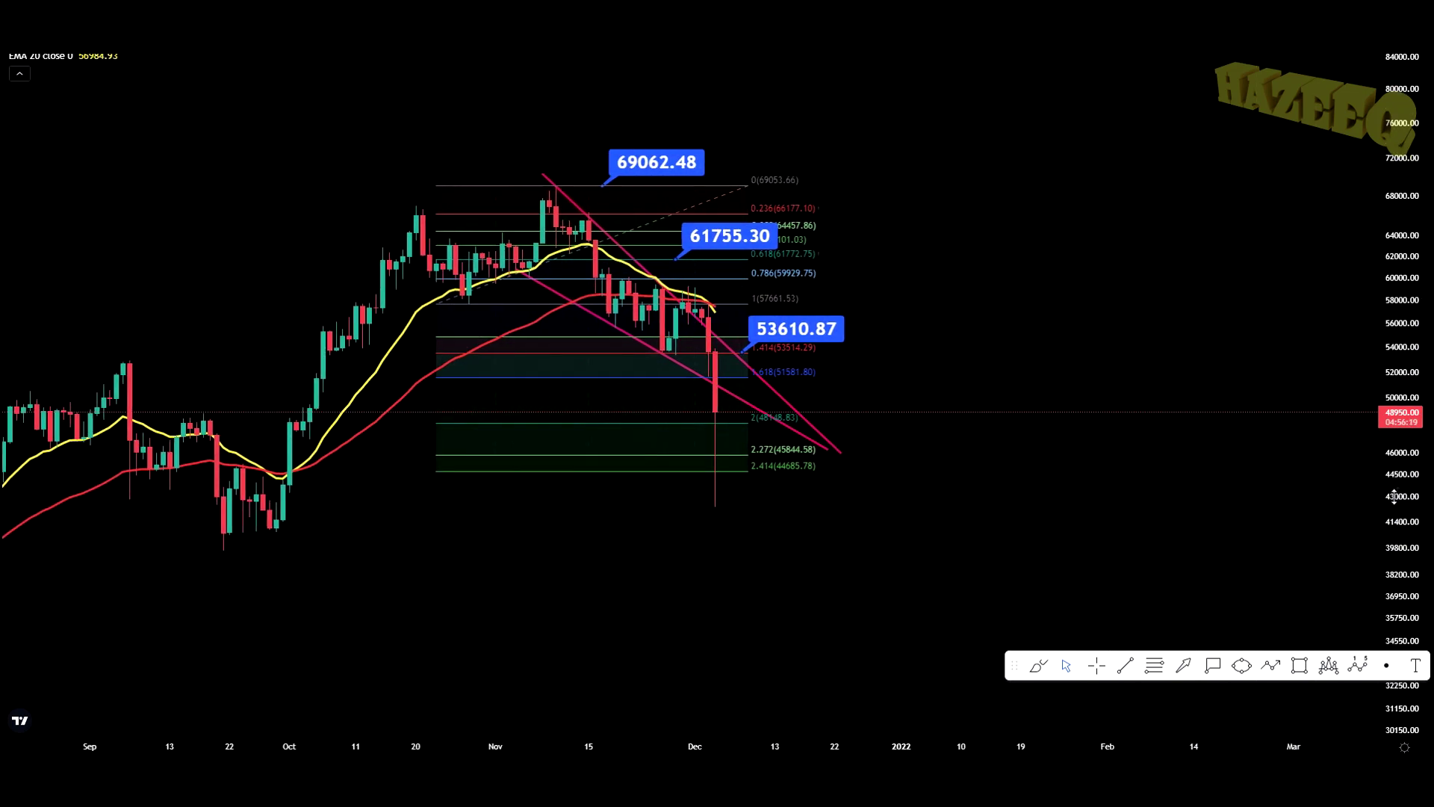
pyautogui.moveTo(1394, 496); pyautogui.dragTo(1172, 515)
pyautogui.moveTo(888, 750); pyautogui.dragTo(631, 735)
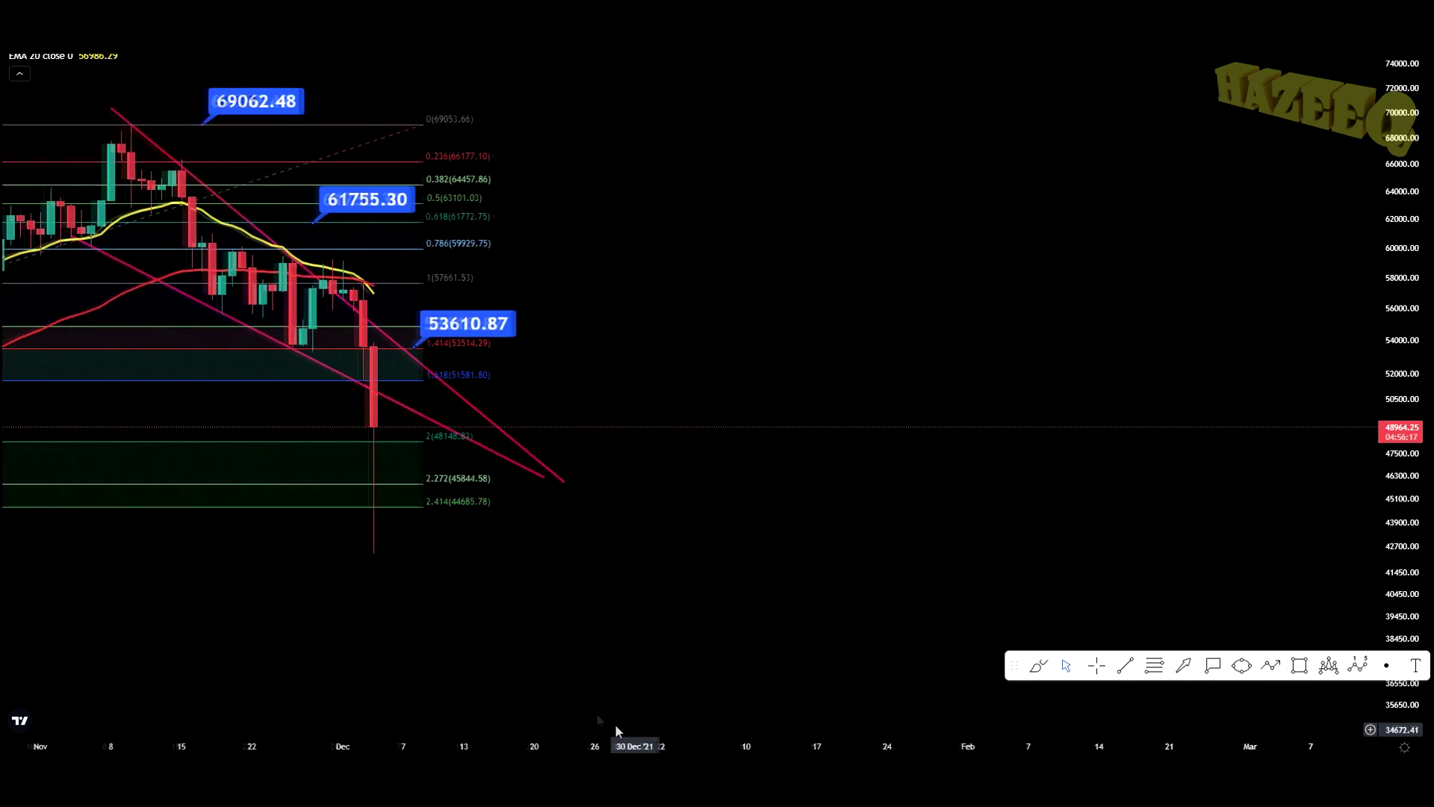
pyautogui.moveTo(409, 631); pyautogui.dragTo(783, 696)
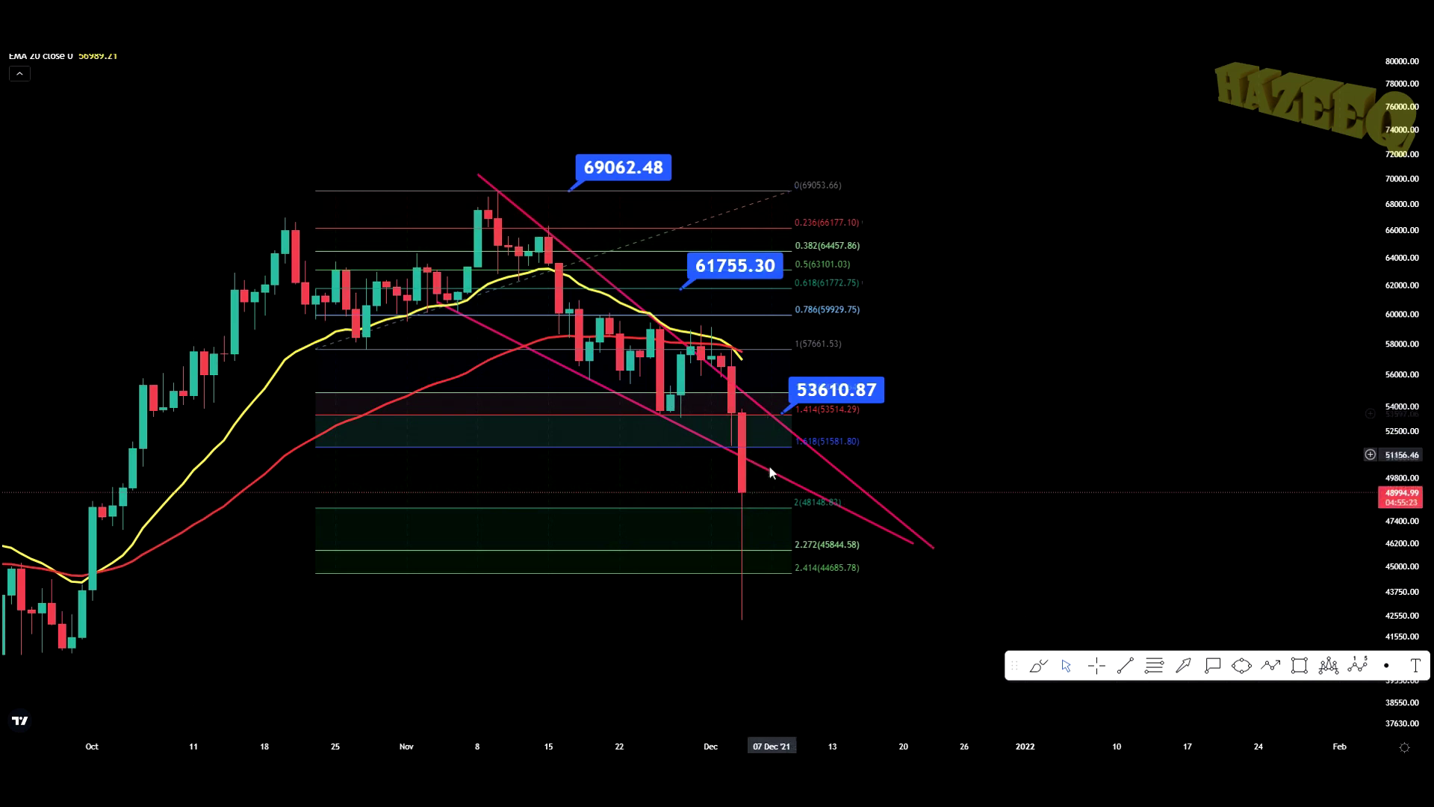
pyautogui.moveTo(1408, 508); pyautogui.dragTo(1148, 676)
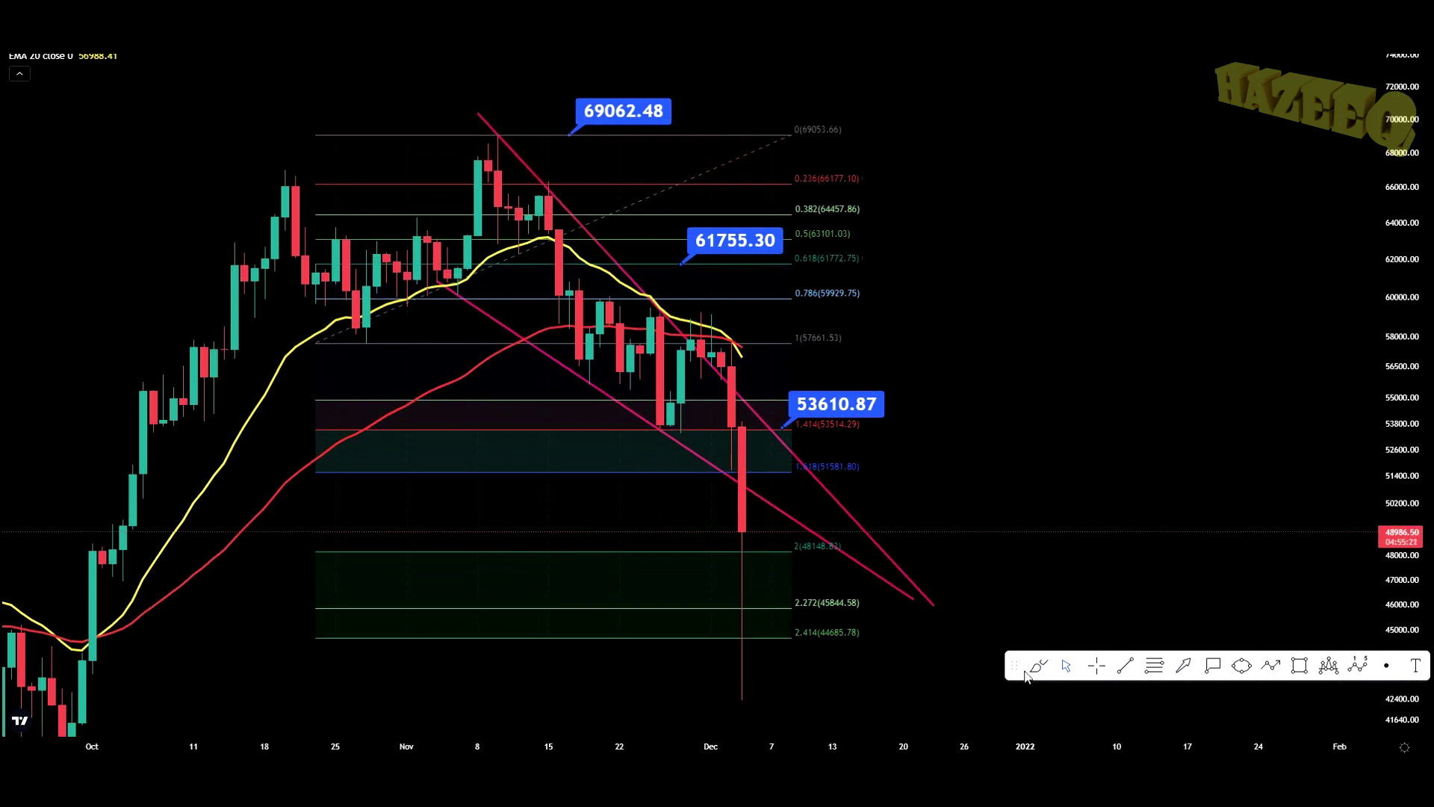
pyautogui.moveTo(744, 532); pyautogui.dragTo(777, 446)
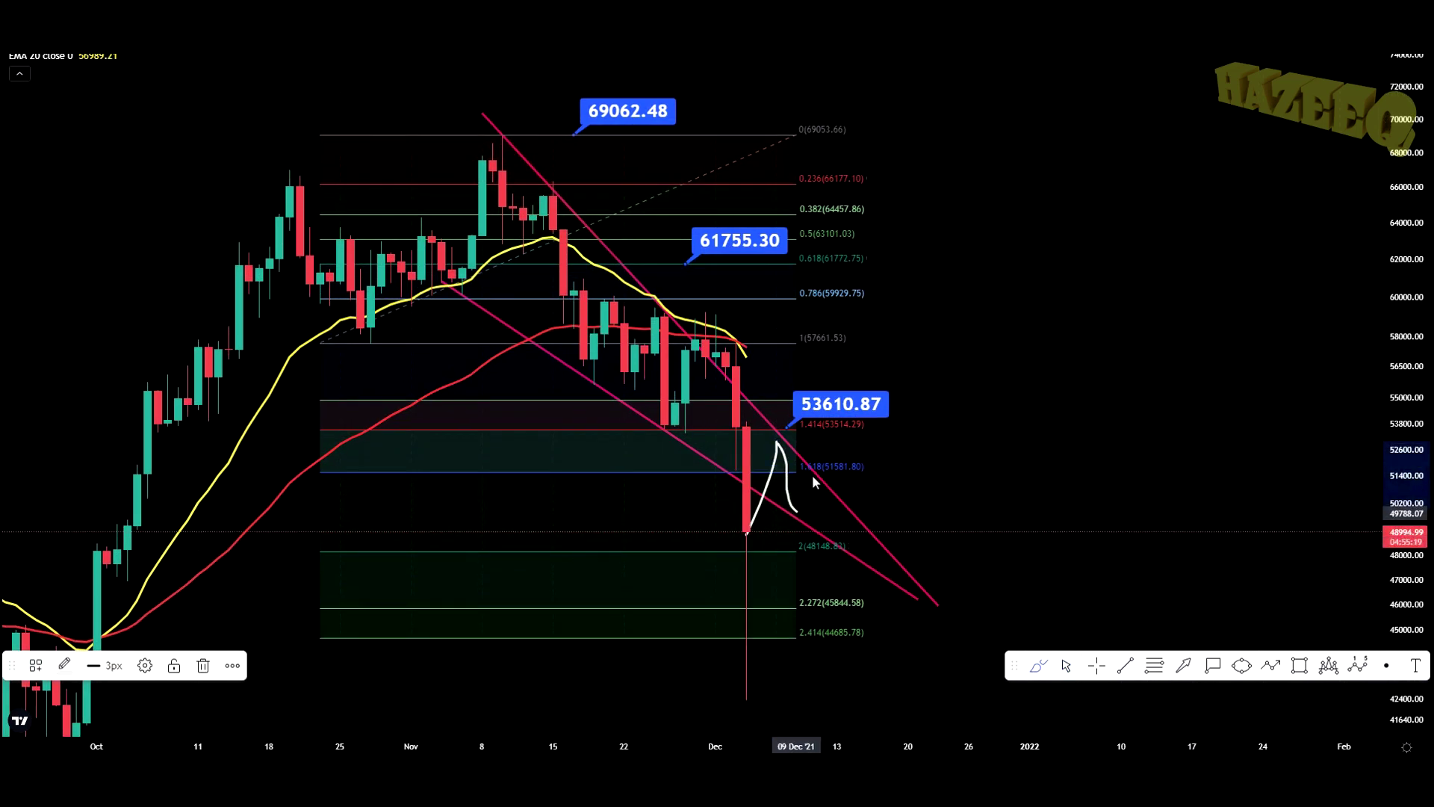
pyautogui.moveTo(846, 494); pyautogui.dragTo(971, 251)
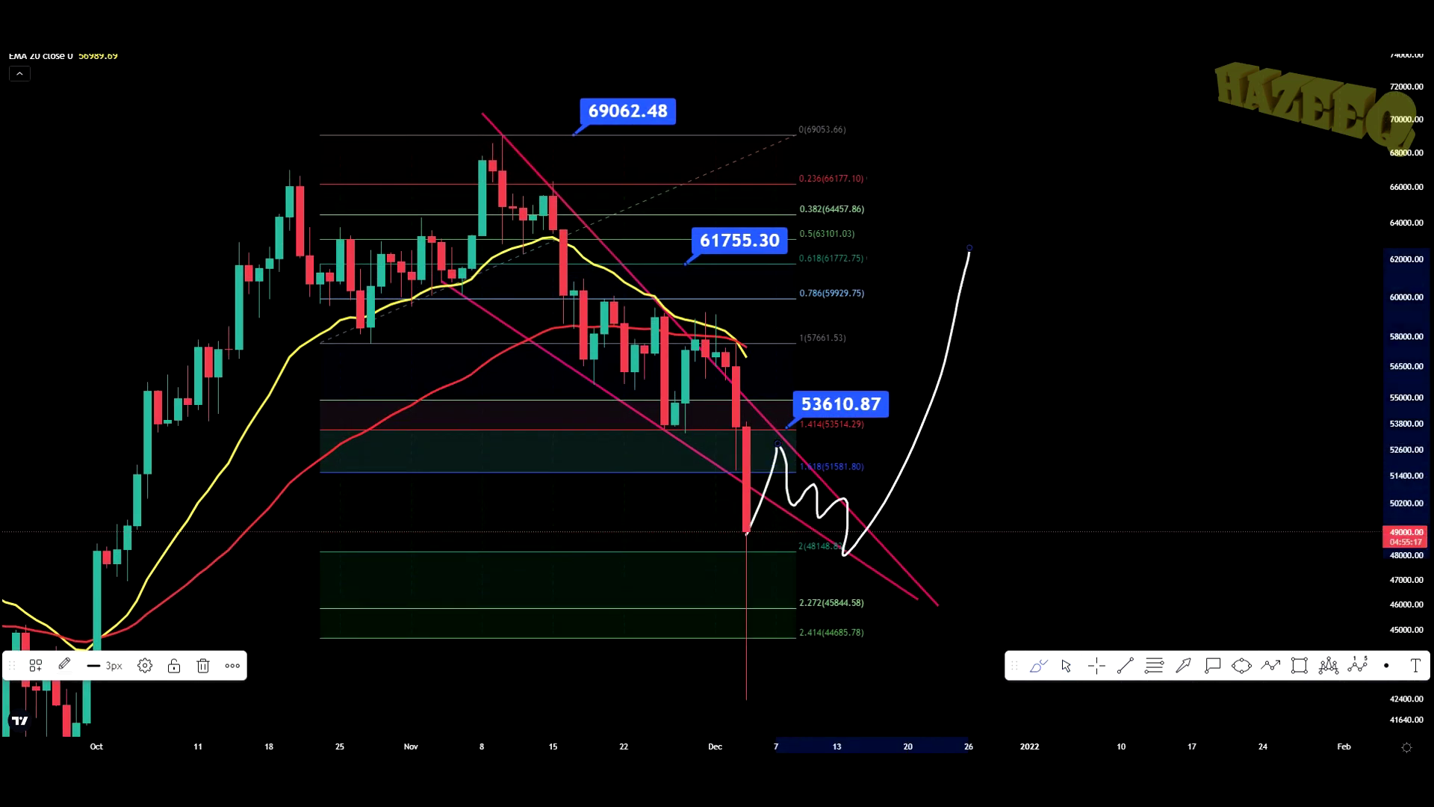
pyautogui.hotkey('ctrl', 'z')
pyautogui.hotkey('ctrl', 'z')
pyautogui.moveTo(746, 499)
pyautogui.mouseDown()
pyautogui.moveTo(787, 506)
pyautogui.moveTo(736, 577)
pyautogui.mouseUp()
pyautogui.moveTo(815, 510)
pyautogui.mouseDown()
pyautogui.moveTo(870, 494)
pyautogui.moveTo(978, 330)
pyautogui.mouseUp()
pyautogui.hotkey('ctrl', 'z')
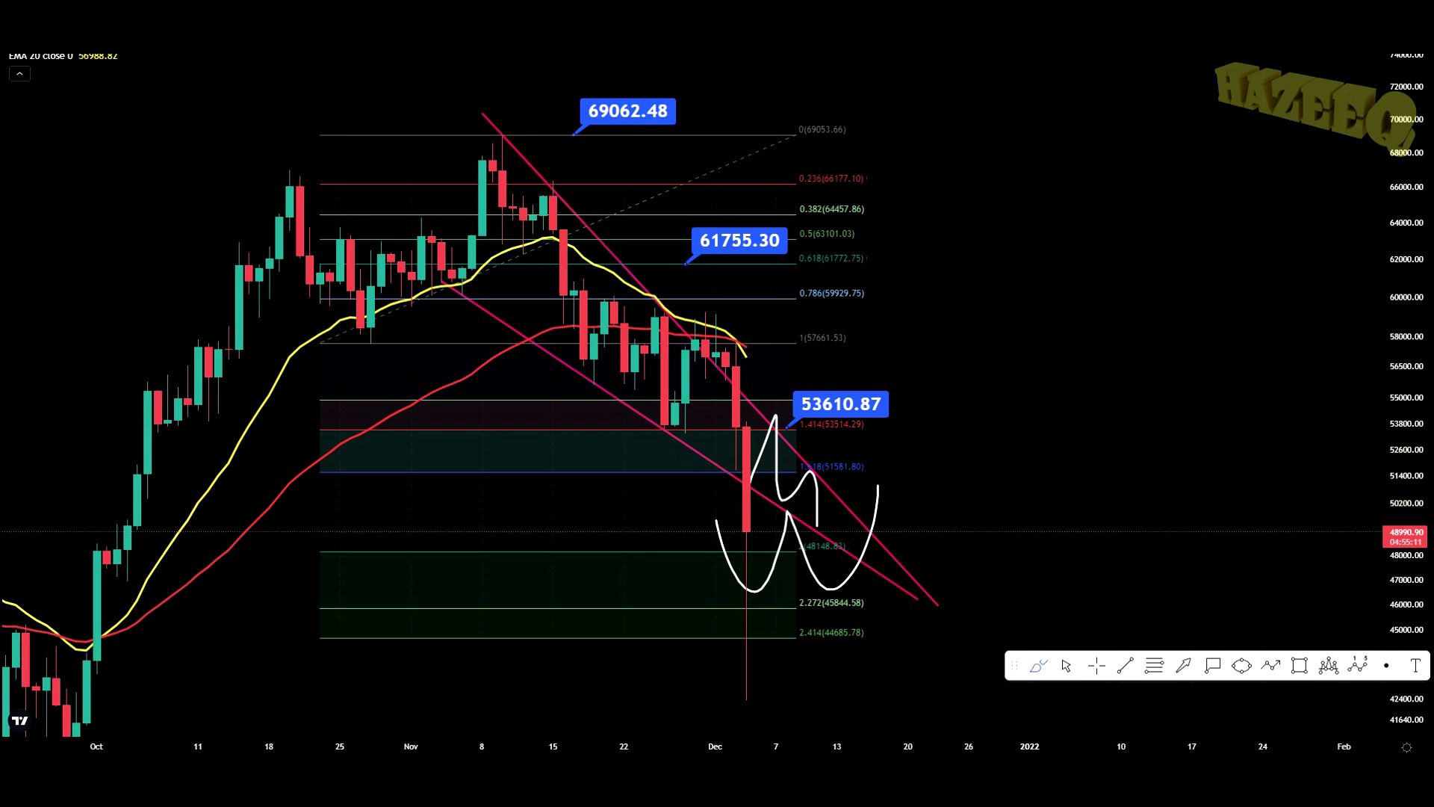
pyautogui.hotkey('ctrl', 'z')
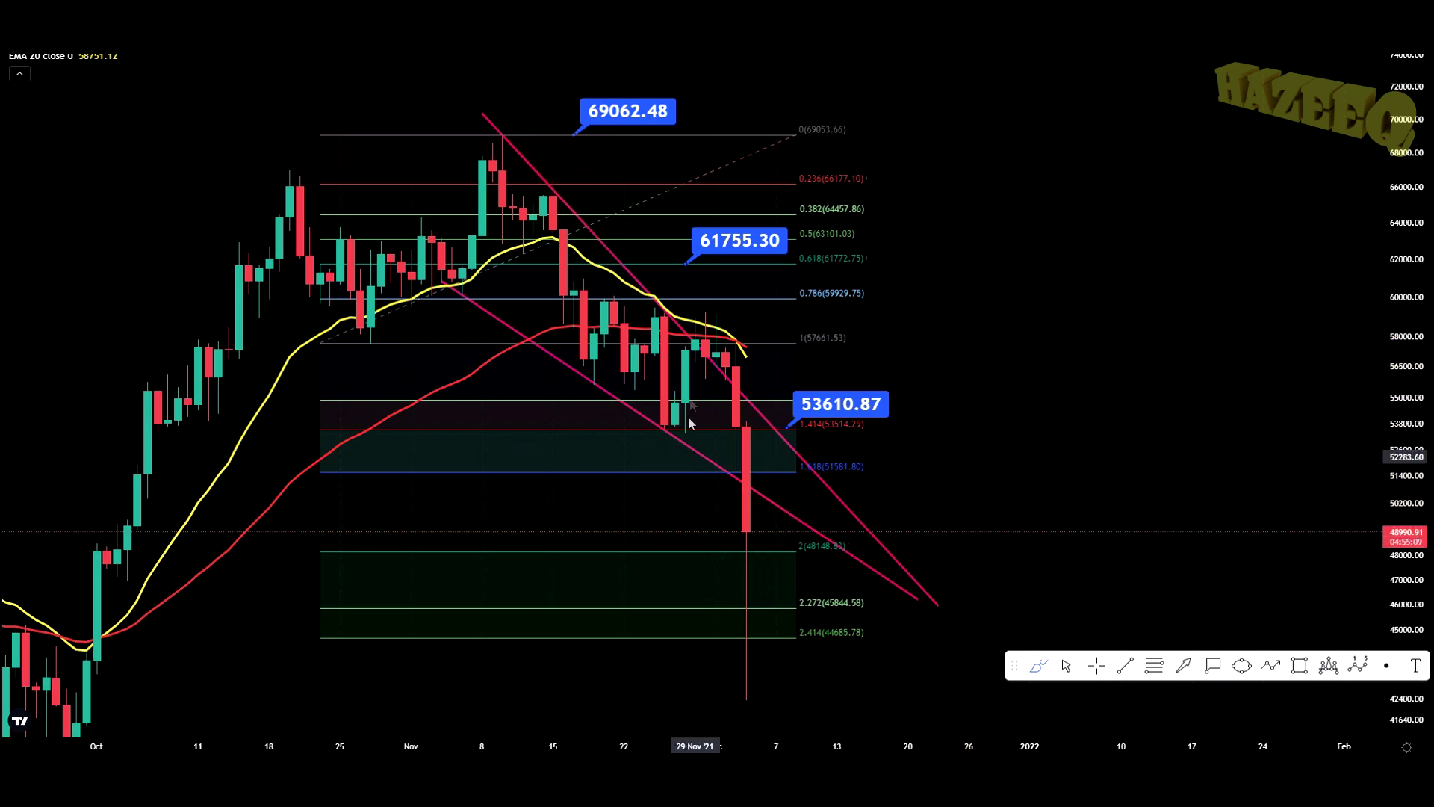
pyautogui.click(1069, 670)
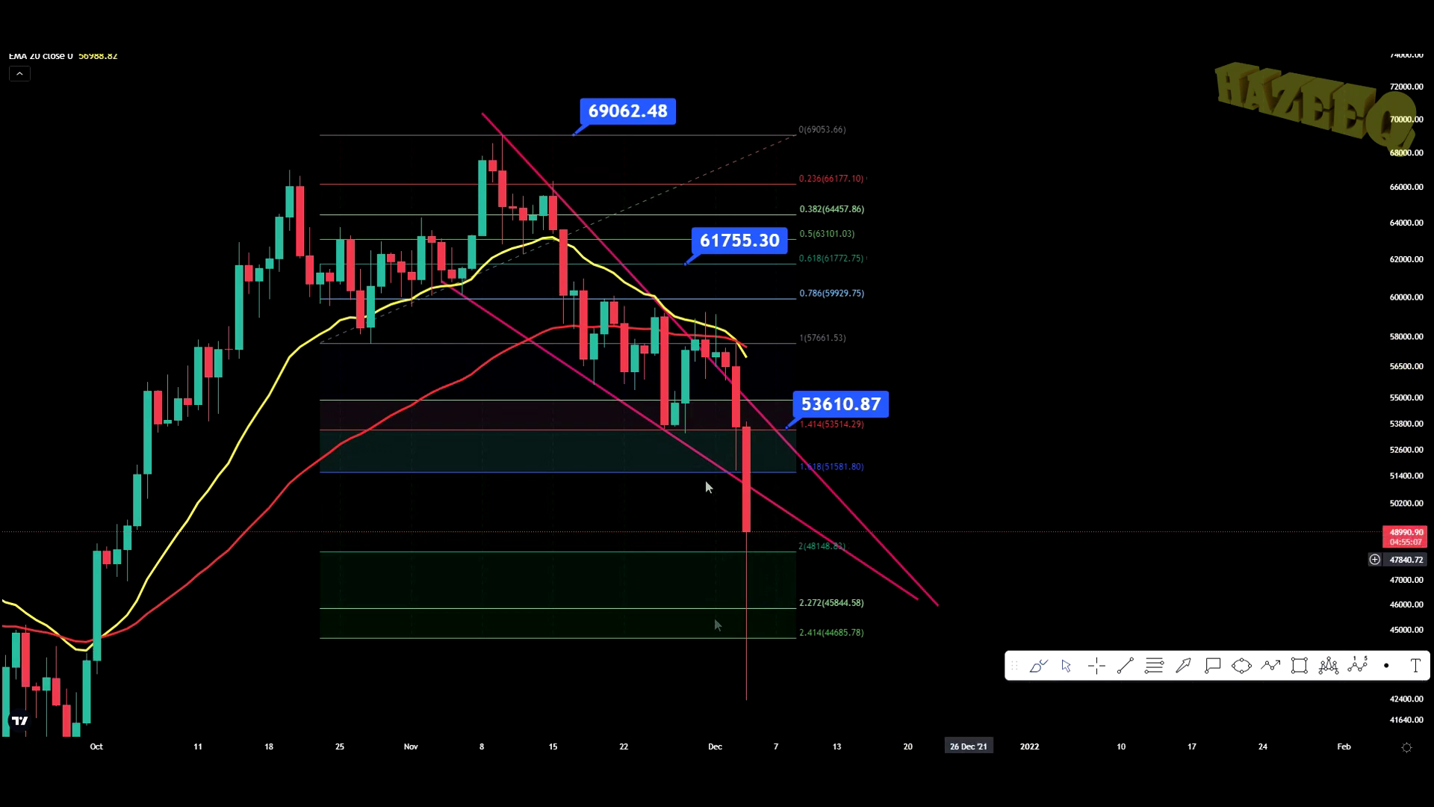
# Step: Pan and rescale the price chart, selecting the Fibonacci extension drawing
pyautogui.moveTo(1413, 437)
pyautogui.mouseDown()
pyautogui.moveTo(1411, 308)
pyautogui.moveTo(1419, 329)
pyautogui.mouseUp()
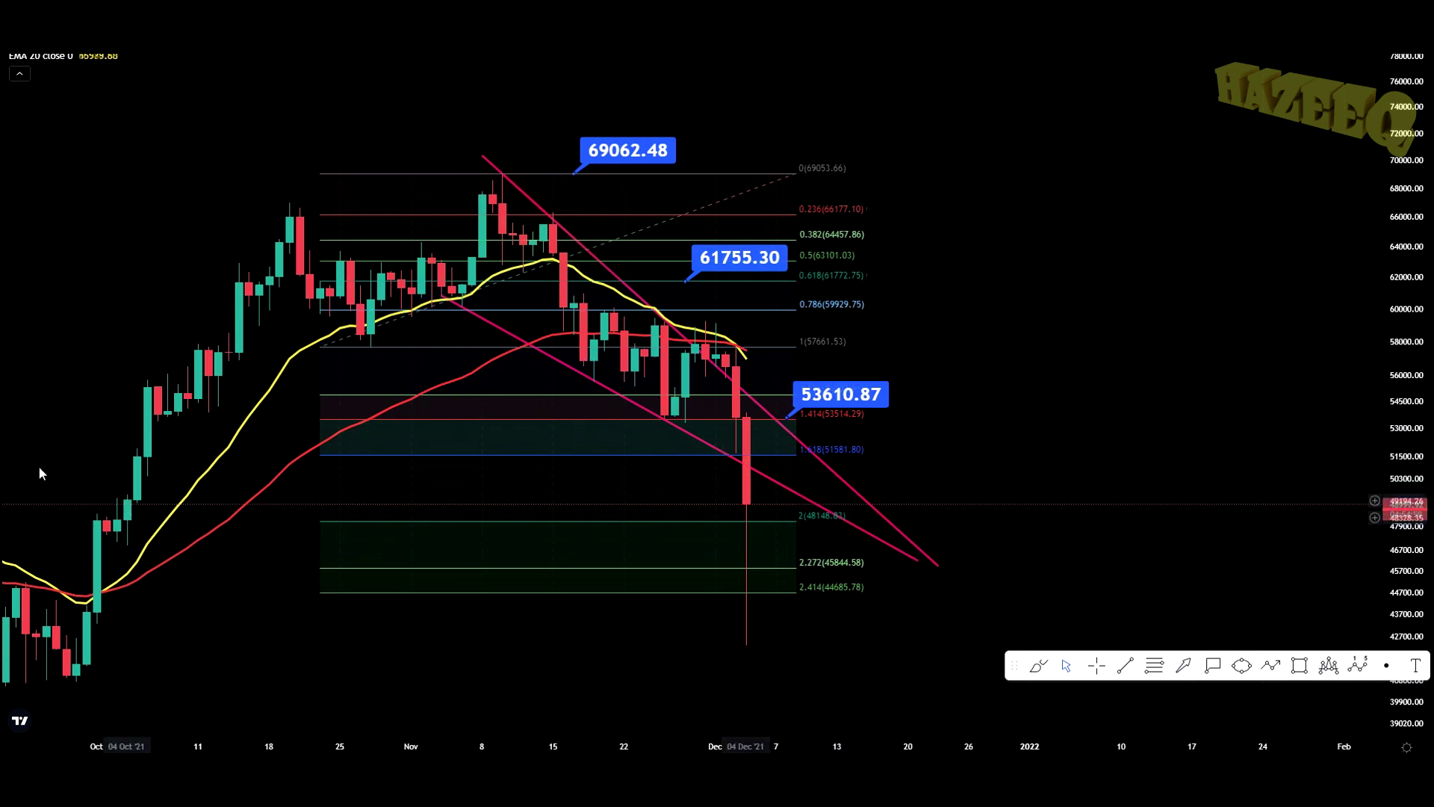
pyautogui.moveTo(739, 472); pyautogui.dragTo(840, 421)
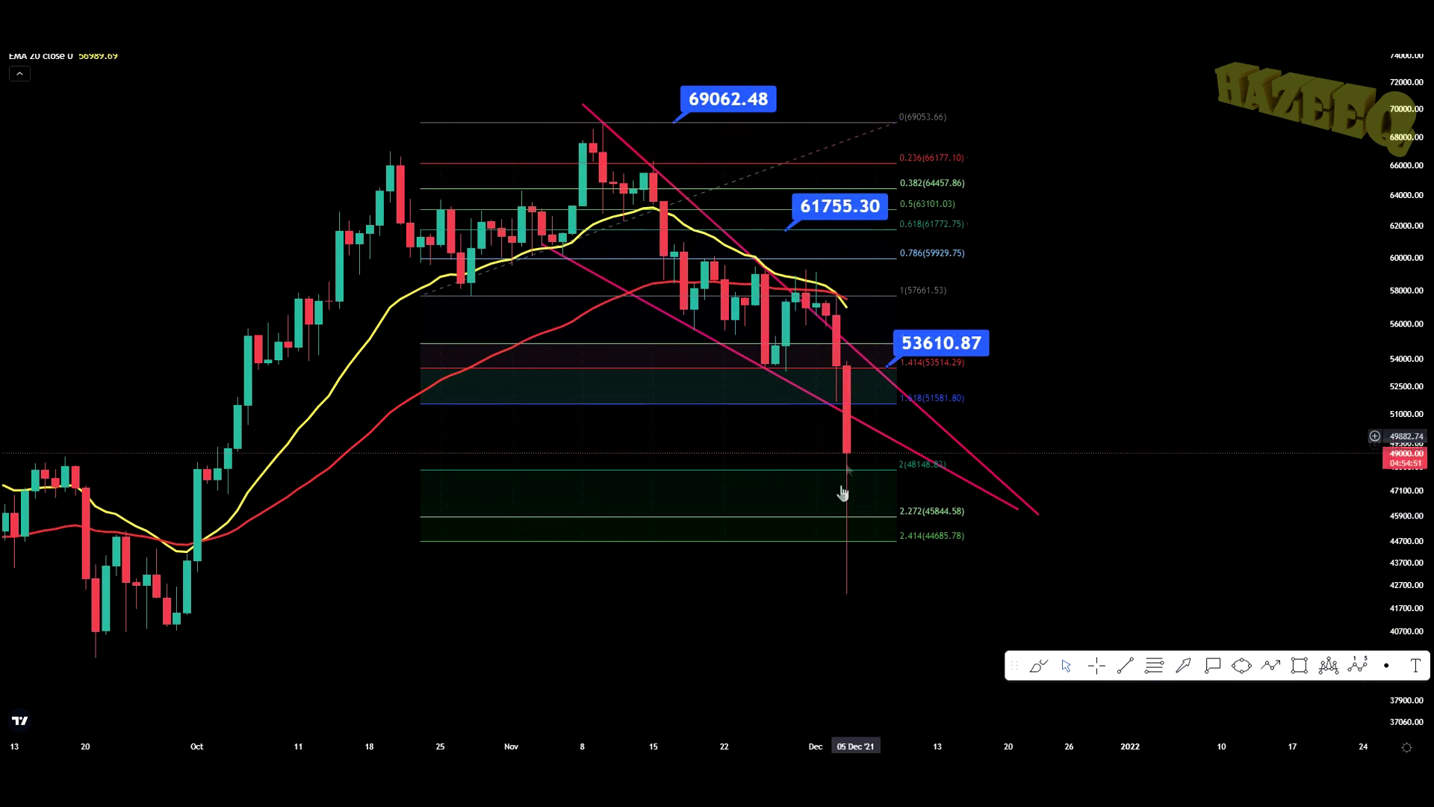
pyautogui.moveTo(755, 615); pyautogui.dragTo(607, 590)
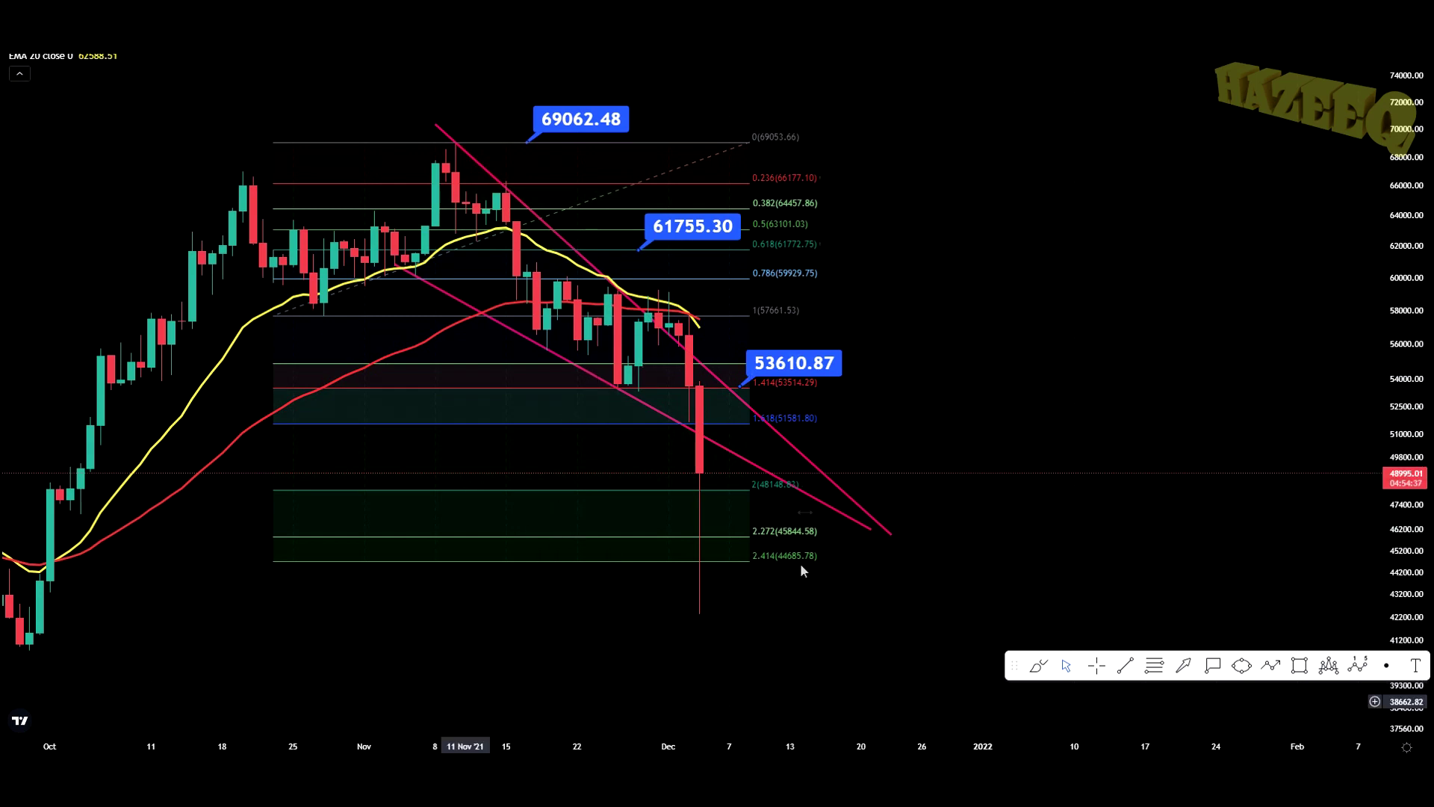
pyautogui.moveTo(889, 402); pyautogui.dragTo(1046, 404)
pyautogui.click(749, 202)
pyautogui.moveTo(1415, 217); pyautogui.dragTo(1427, 291)
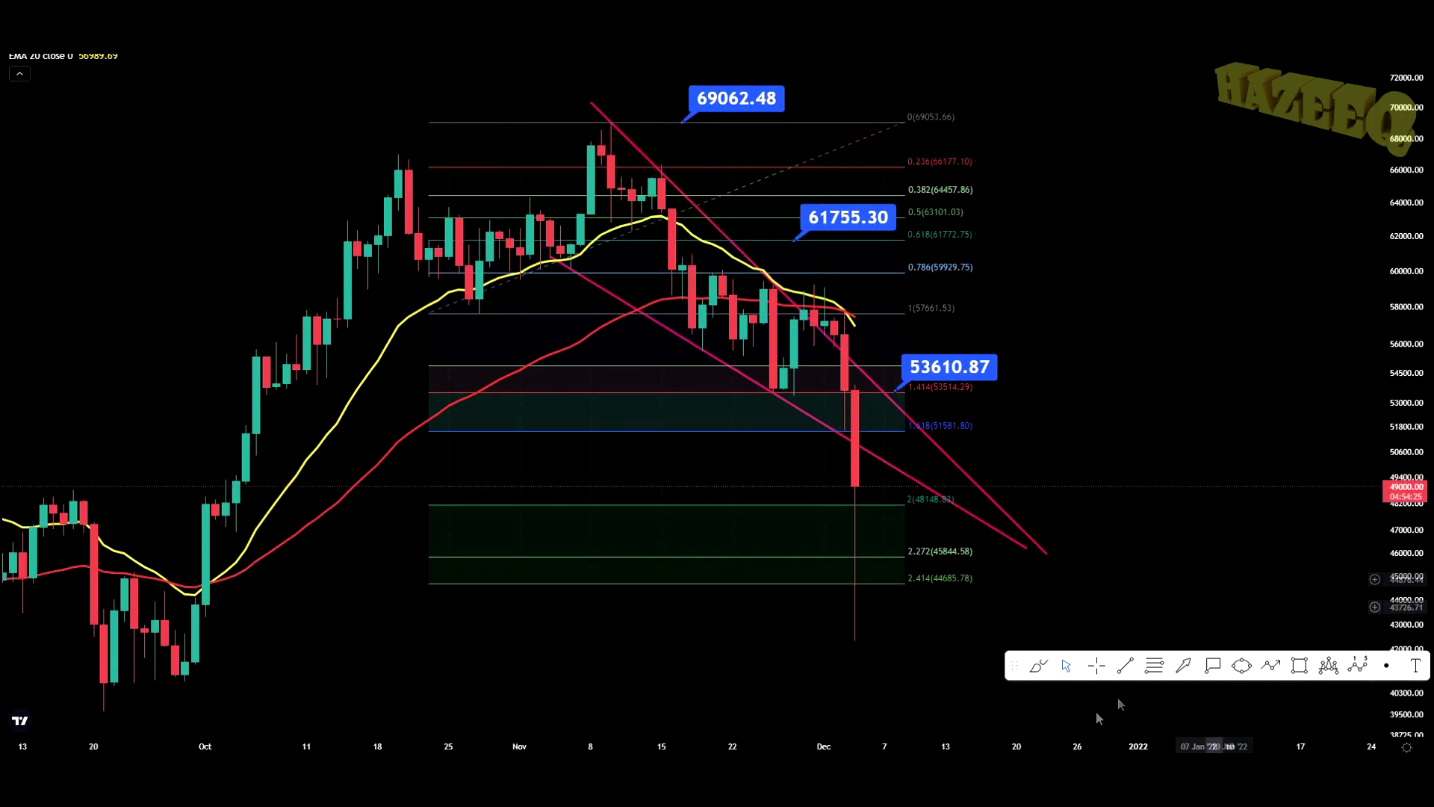
# Step: Restore the price pane, then maximize the RSI 14 pane showing its two descending divergence lines
pyautogui.scroll(3, 800, 606)
pyautogui.doubleClick(862, 399)
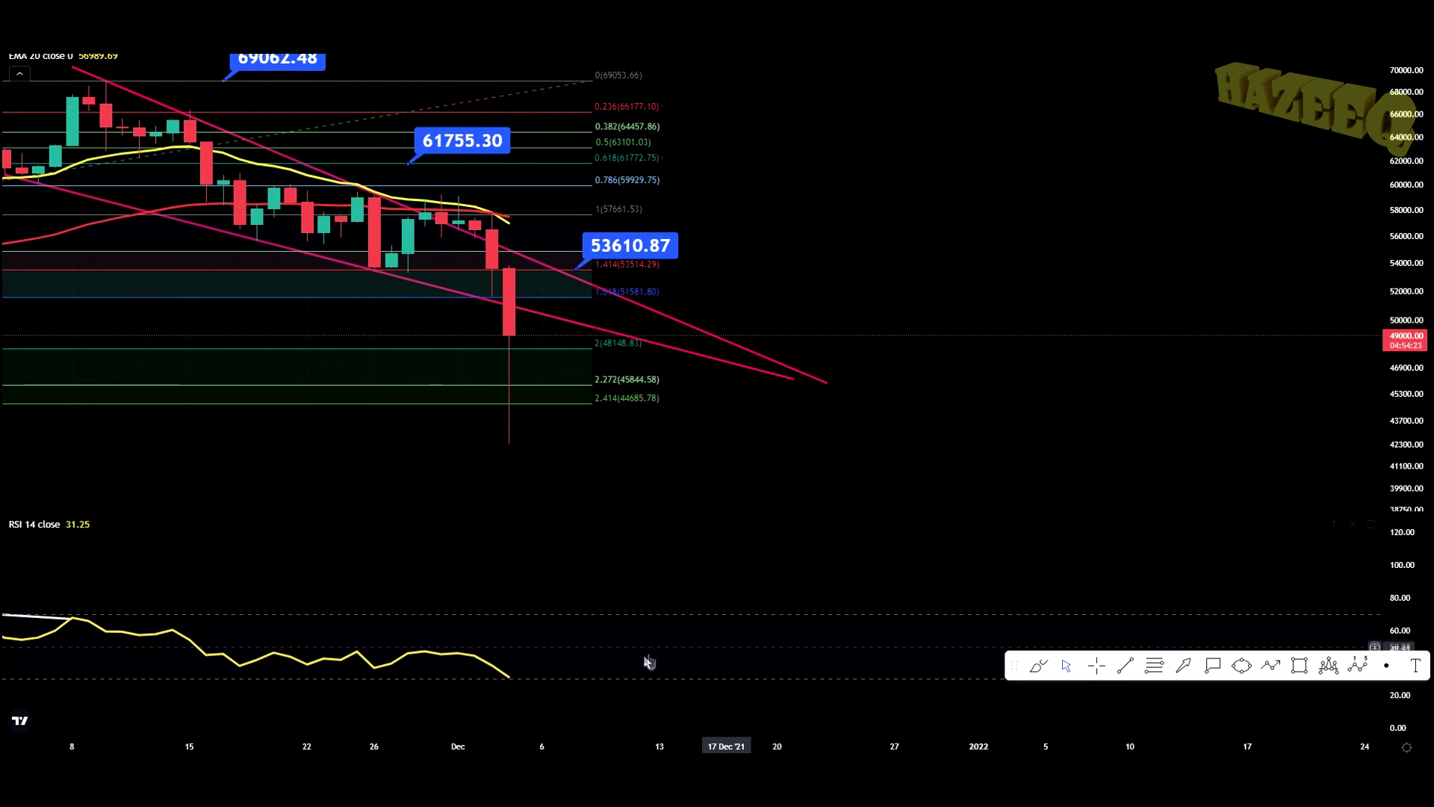
pyautogui.doubleClick(609, 639)
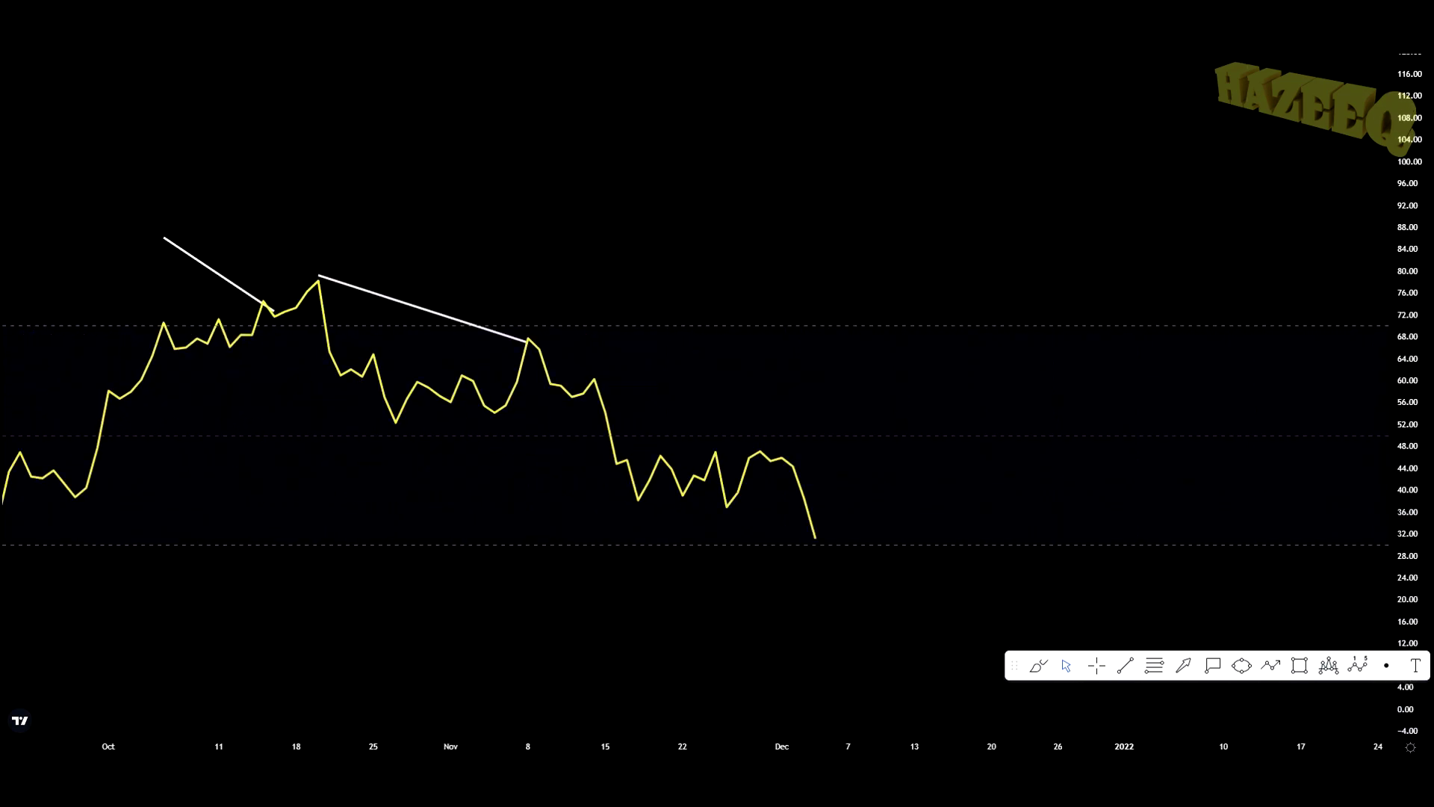
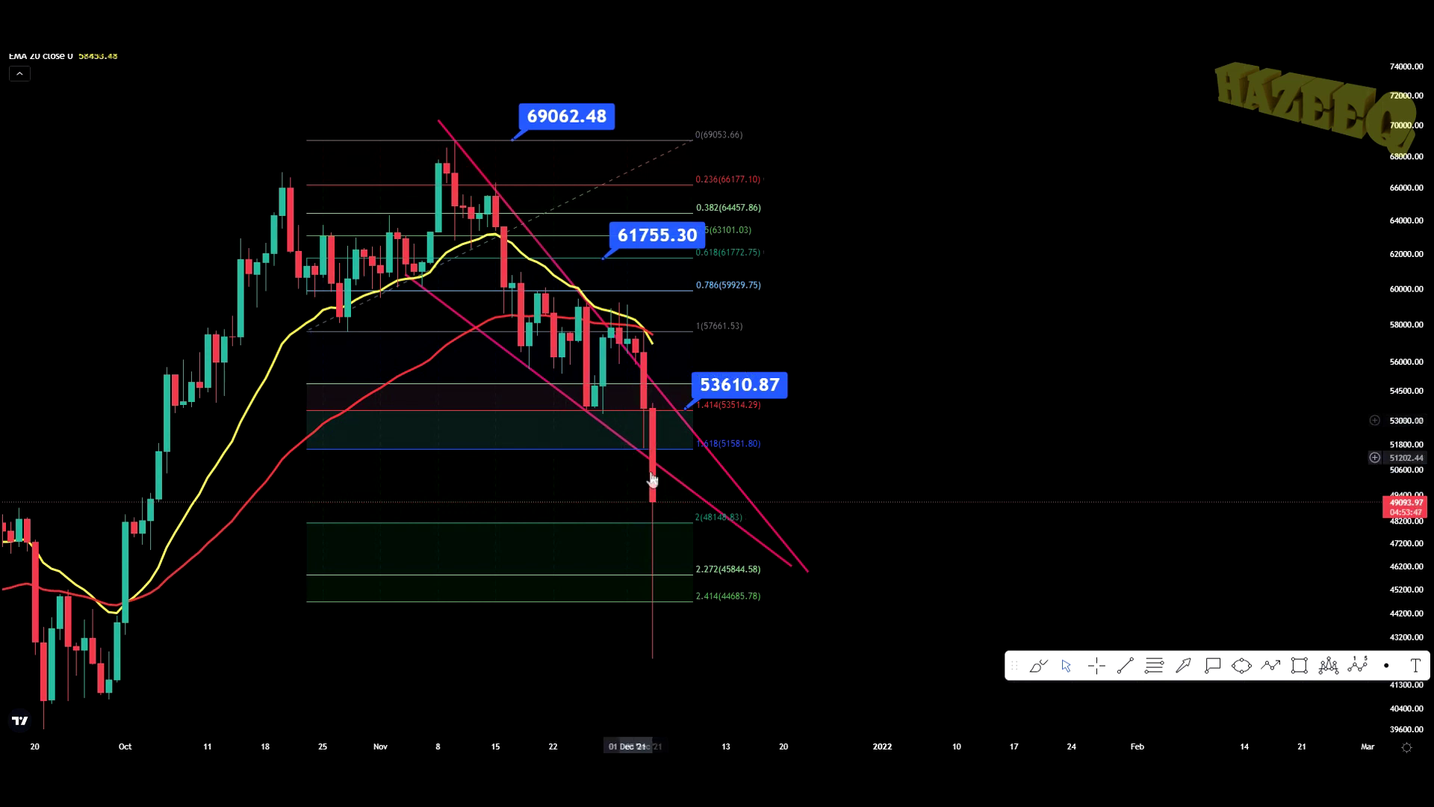
pyautogui.moveTo(1430, 461); pyautogui.dragTo(1428, 329)
pyautogui.moveTo(843, 742); pyautogui.dragTo(630, 743)
pyautogui.moveTo(695, 409); pyautogui.dragTo(965, 377)
pyautogui.moveTo(1421, 92); pyautogui.dragTo(1419, 305)
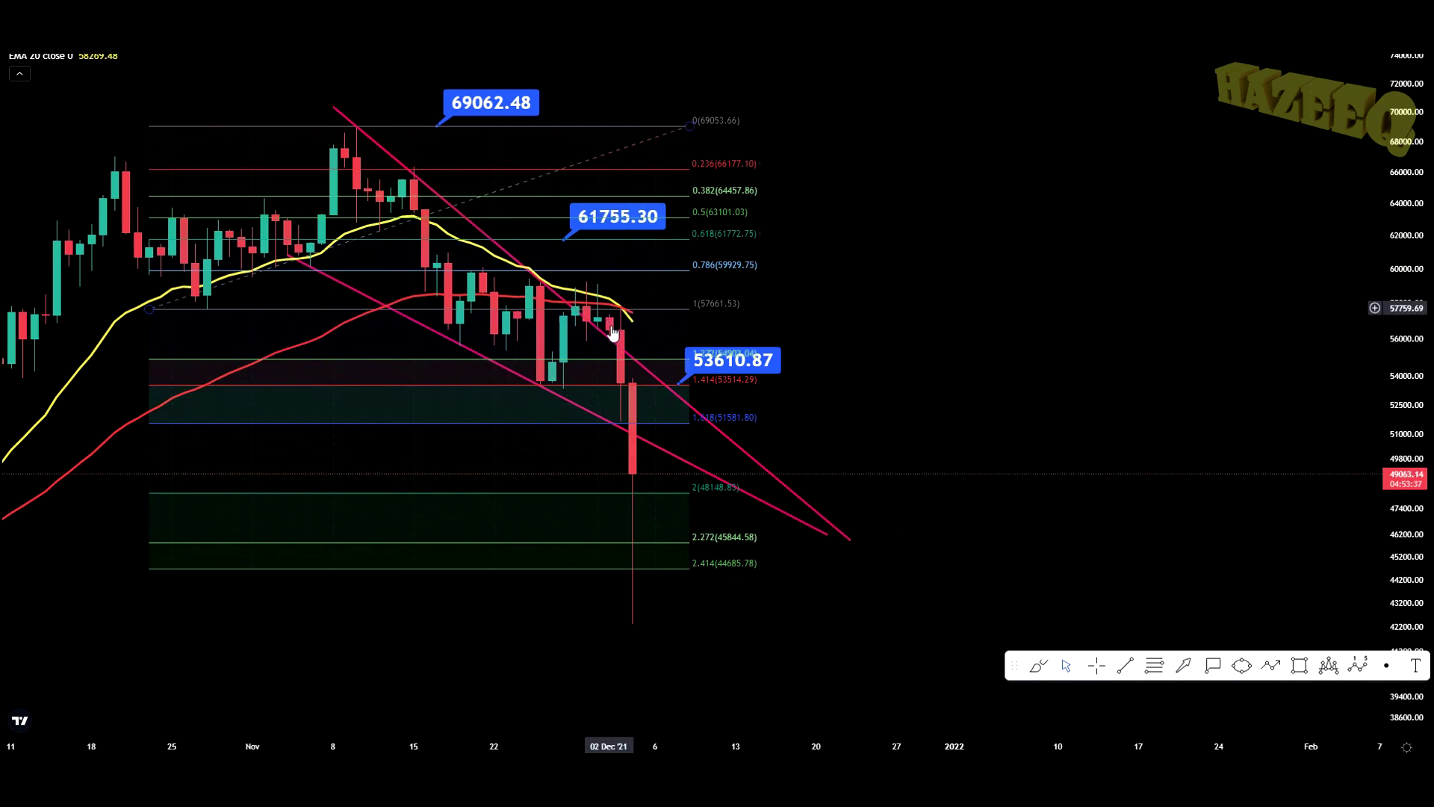
pyautogui.moveTo(450, 749); pyautogui.dragTo(704, 748)
pyautogui.moveTo(616, 670); pyautogui.dragTo(851, 603)
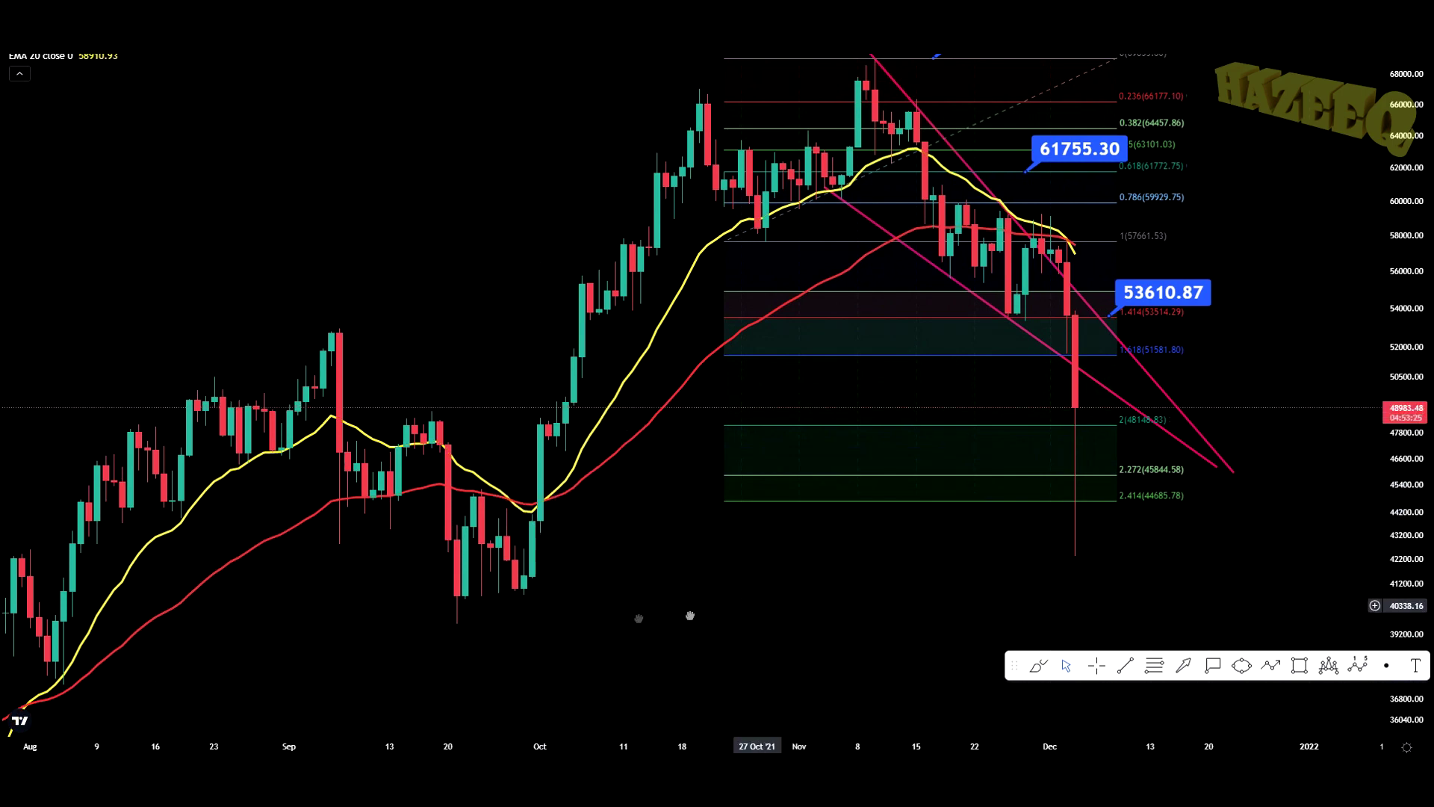
pyautogui.moveTo(759, 611); pyautogui.dragTo(559, 633)
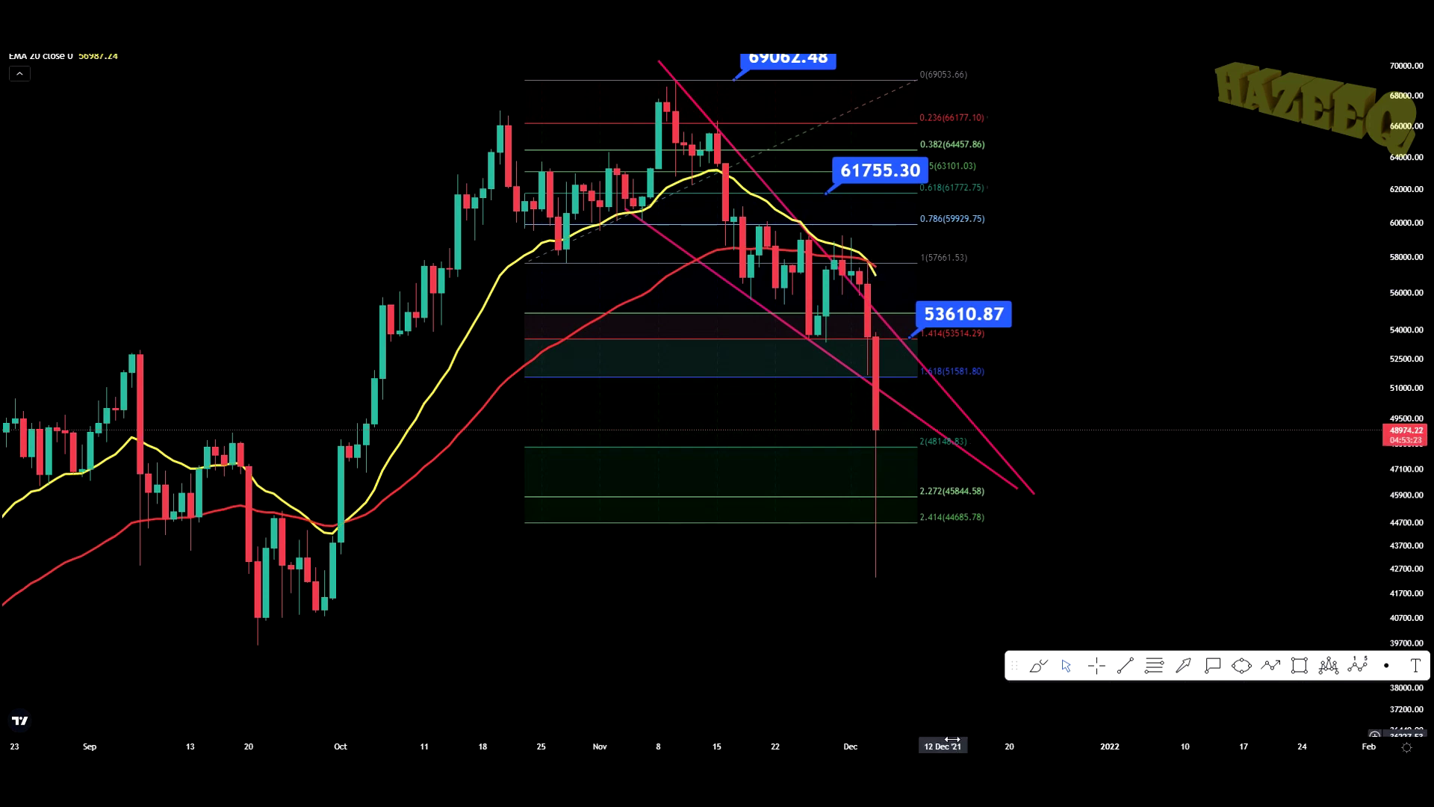
pyautogui.hscroll(4, 871, 601)
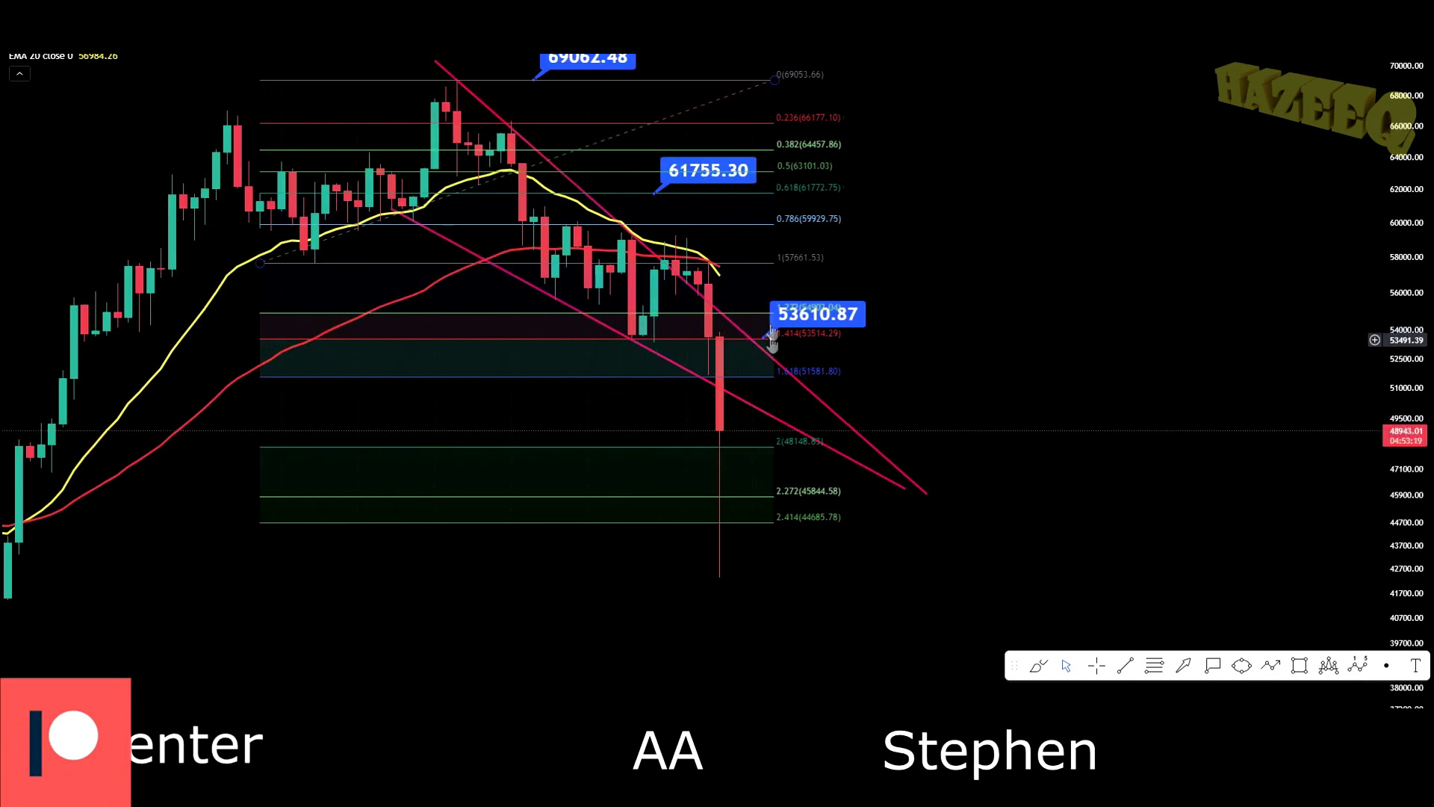
pyautogui.moveTo(304, 608); pyautogui.dragTo(862, 367)
pyautogui.moveTo(310, 717); pyautogui.dragTo(777, 713)
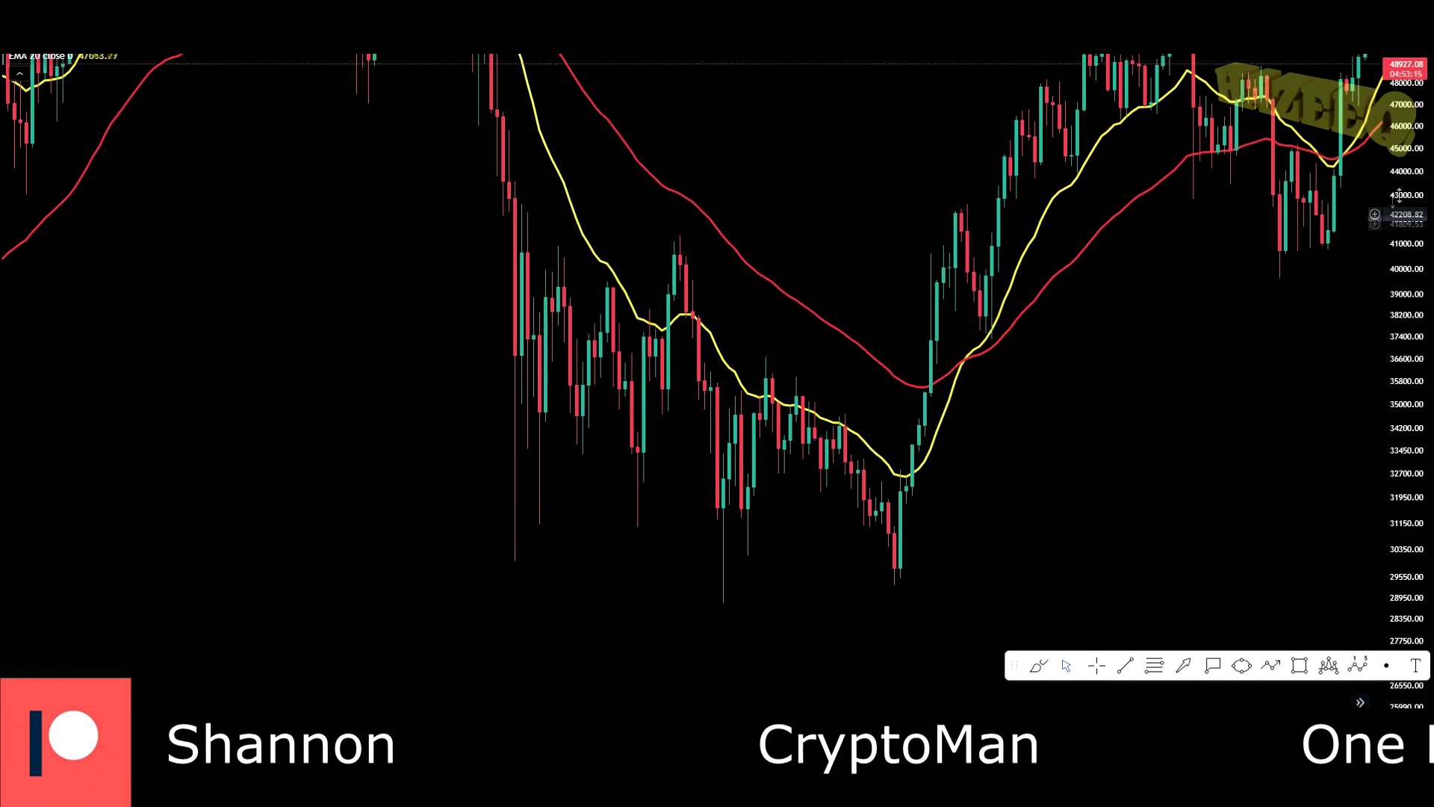
pyautogui.moveTo(1398, 226); pyautogui.dragTo(1399, 620)
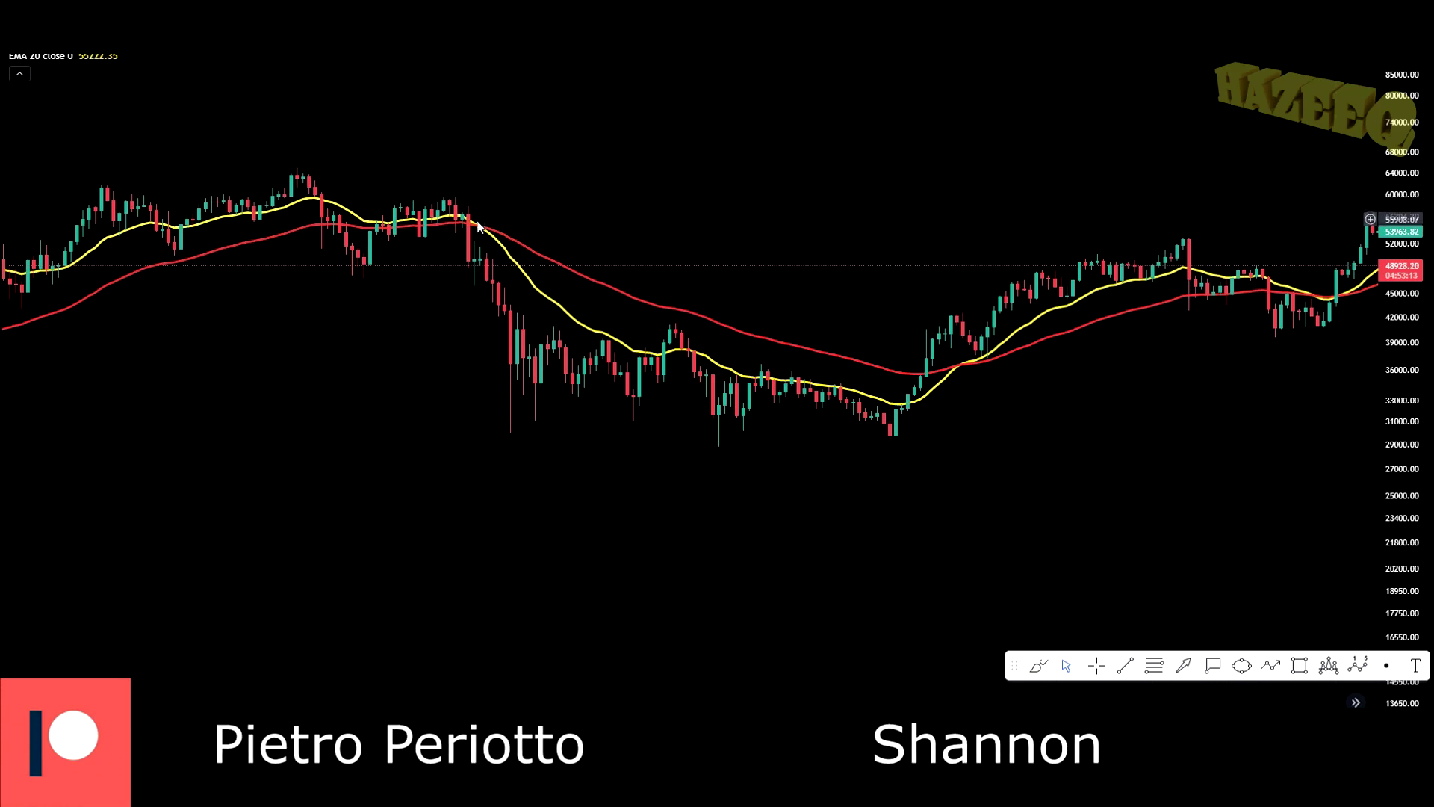
pyautogui.moveTo(1143, 428); pyautogui.dragTo(714, 475)
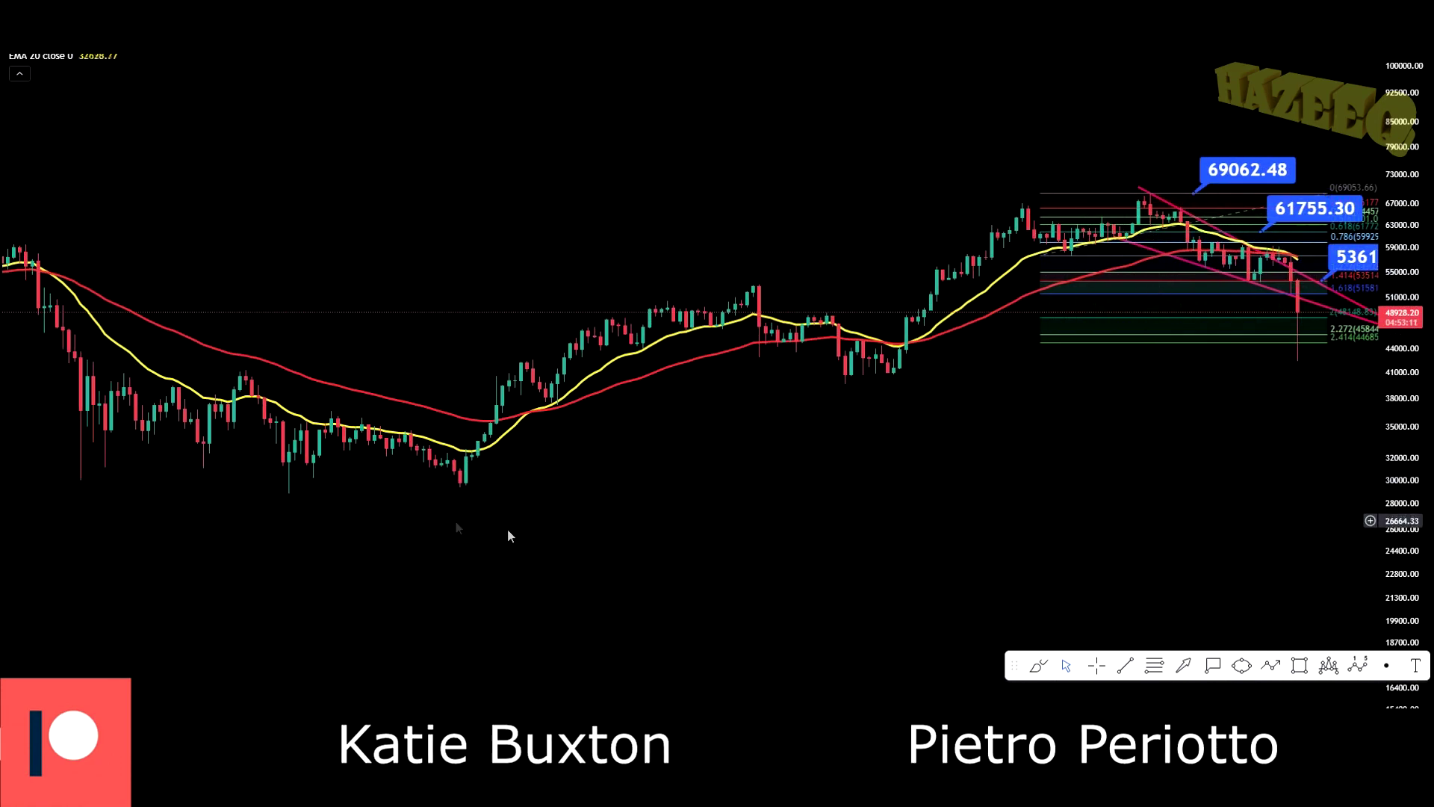
pyautogui.moveTo(508, 529); pyautogui.dragTo(1046, 454)
pyautogui.moveTo(467, 484); pyautogui.dragTo(553, 593)
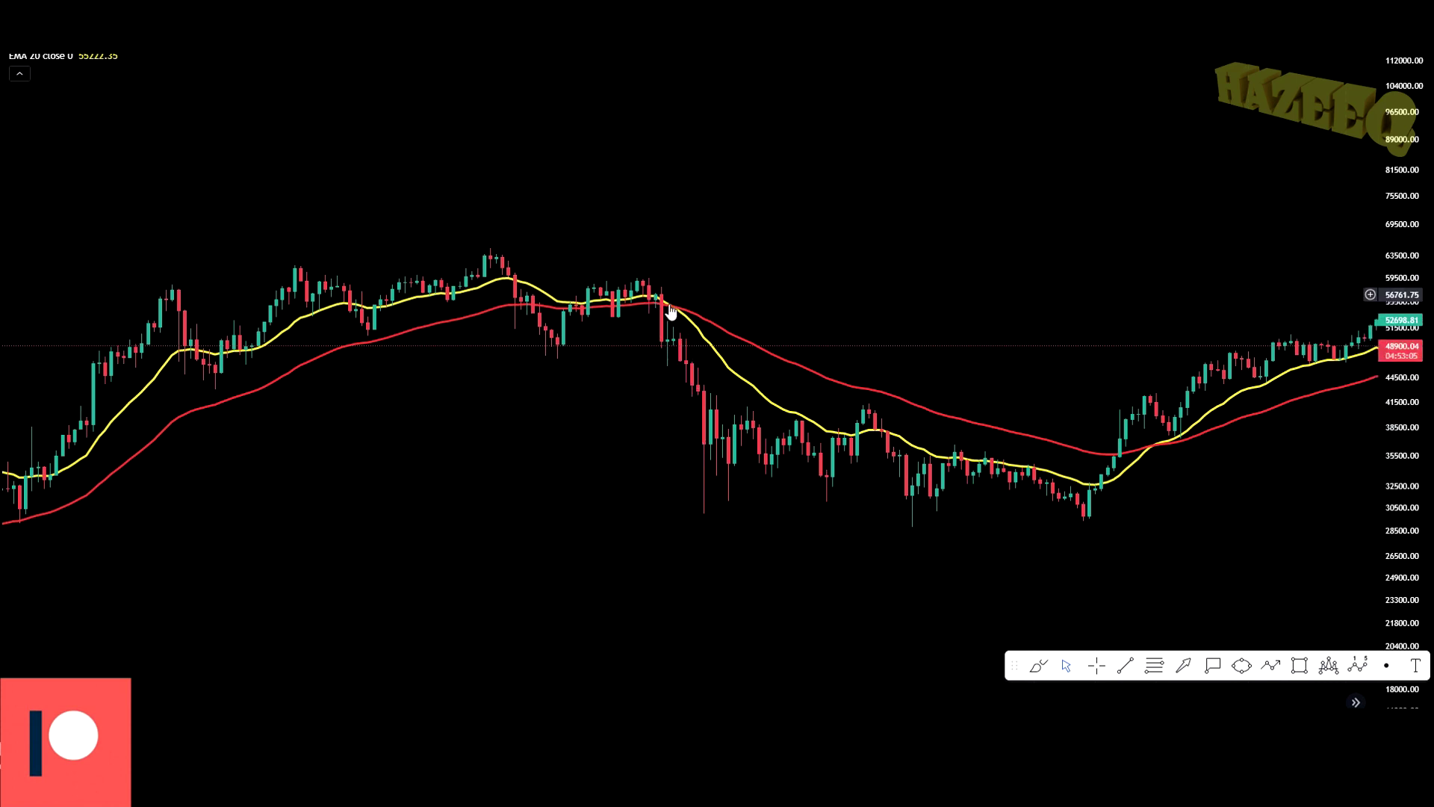
pyautogui.moveTo(864, 298); pyautogui.dragTo(679, 253)
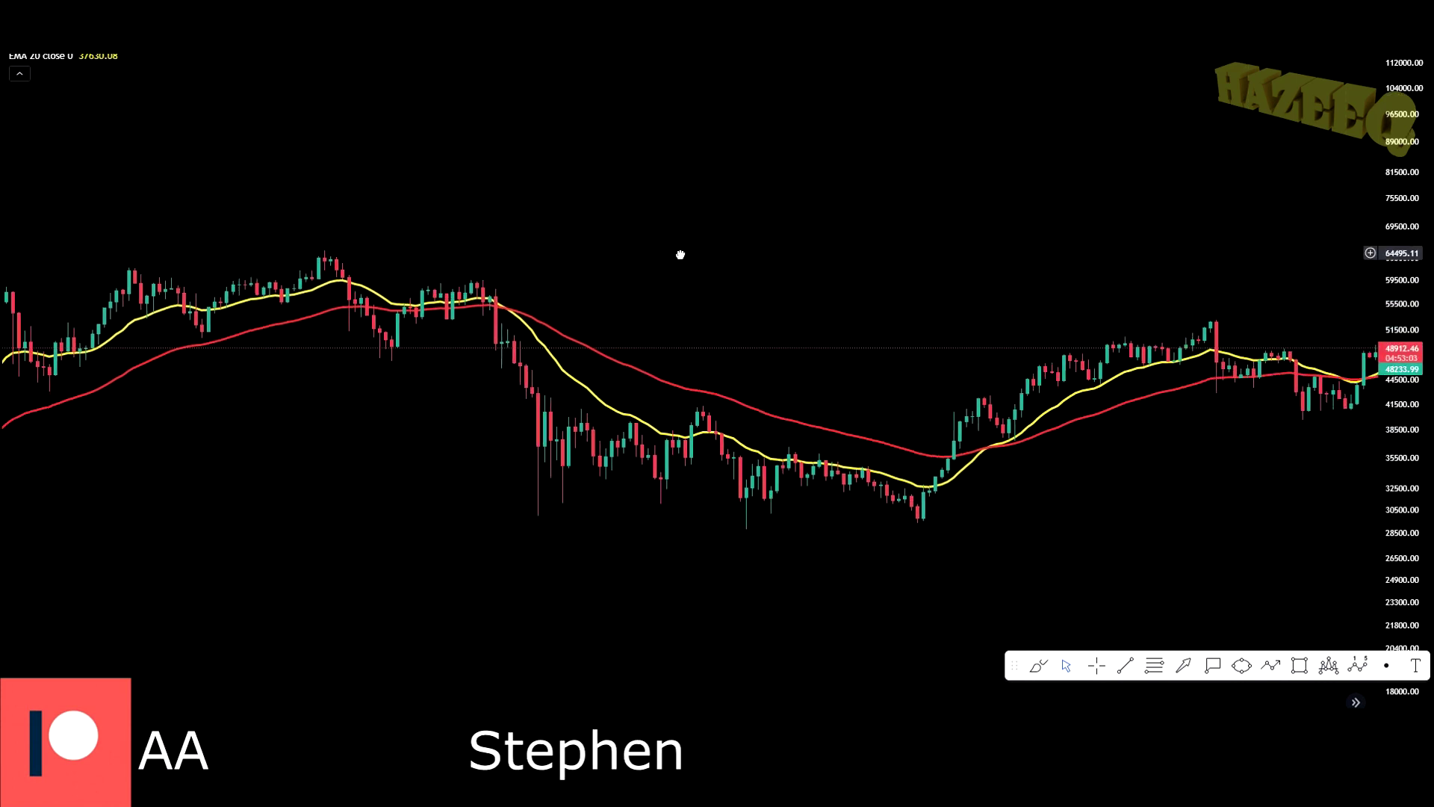
pyautogui.moveTo(1322, 472); pyautogui.dragTo(667, 436)
pyautogui.moveTo(747, 472); pyautogui.dragTo(1079, 462)
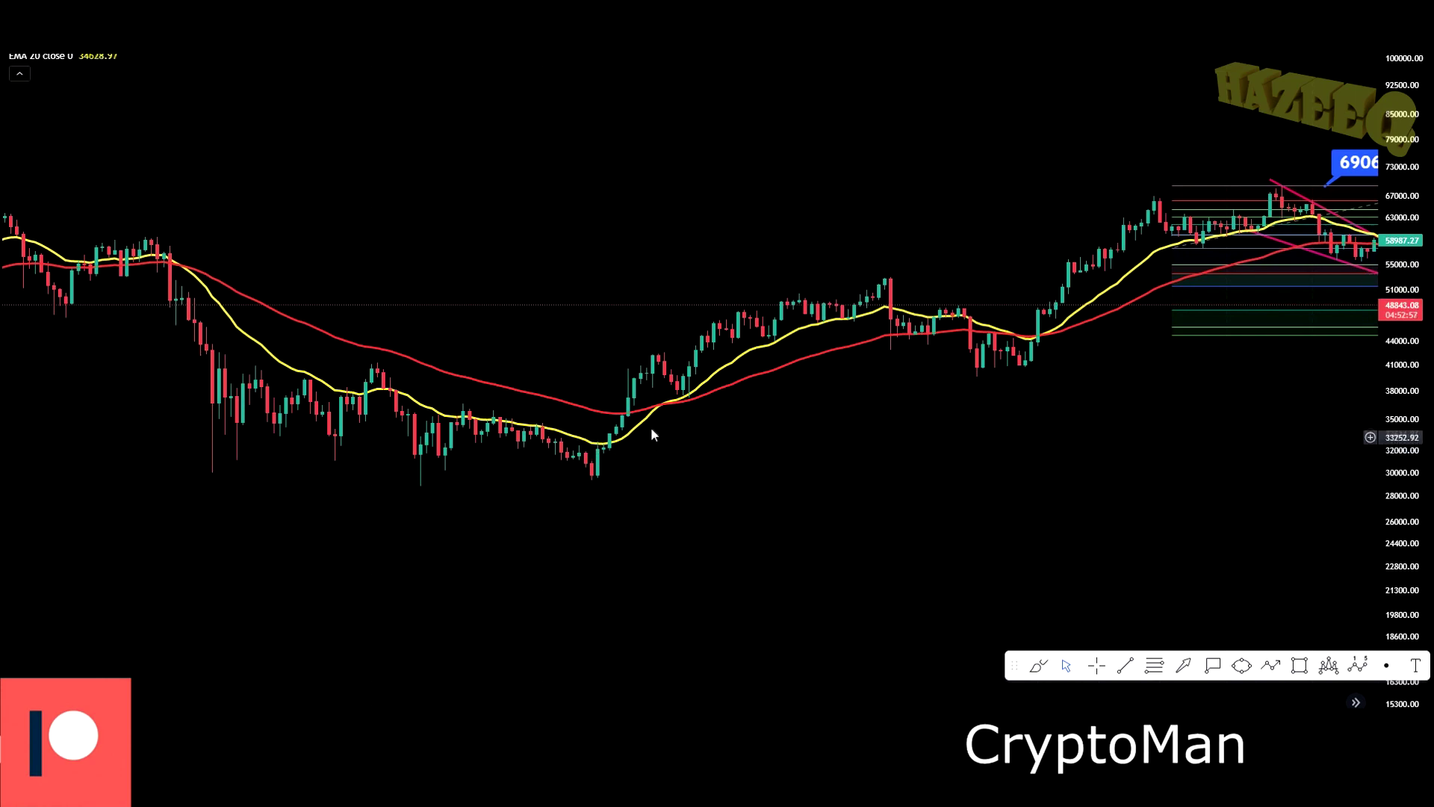
pyautogui.moveTo(781, 508); pyautogui.dragTo(377, 569)
pyautogui.moveTo(844, 493); pyautogui.dragTo(614, 540)
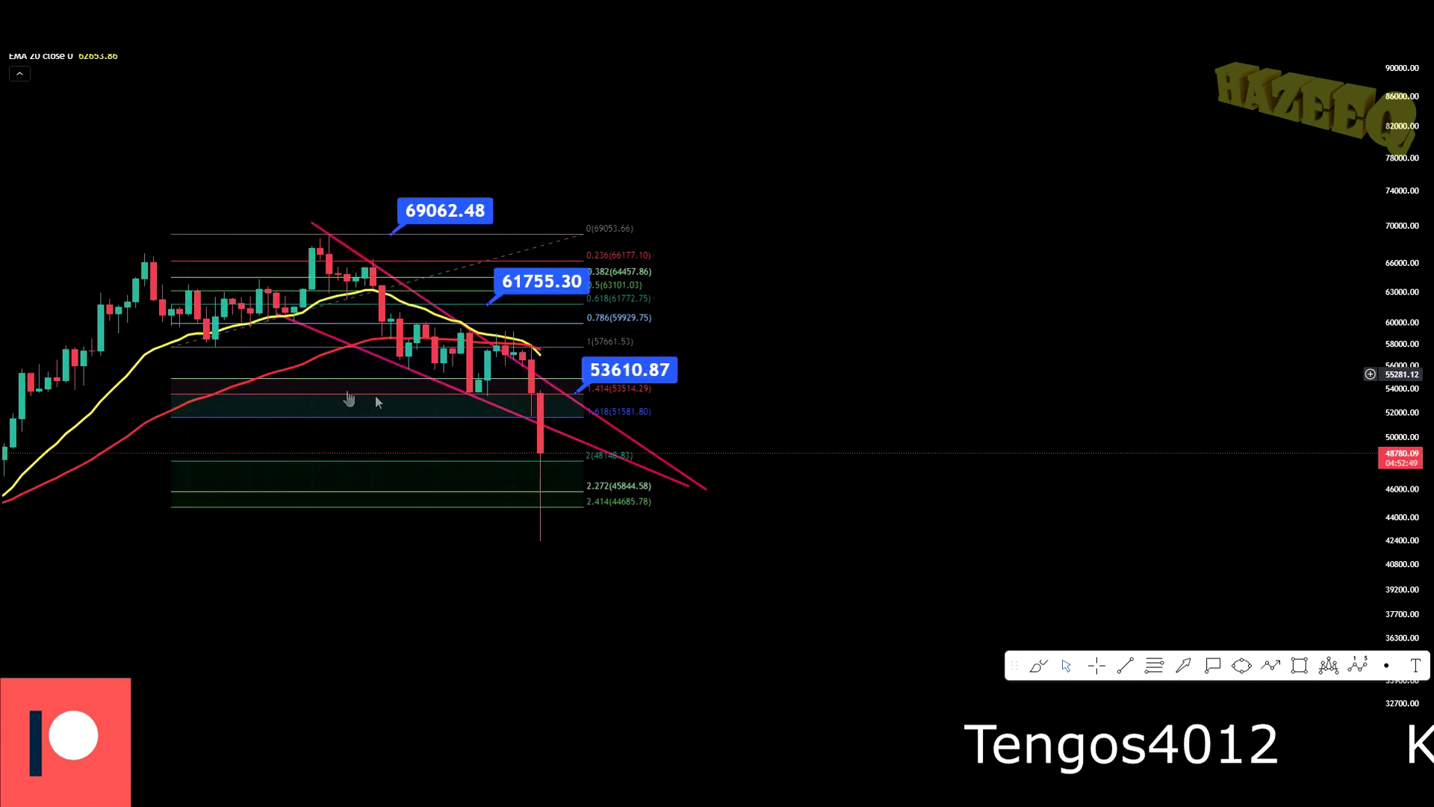
pyautogui.moveTo(364, 624); pyautogui.dragTo(584, 615)
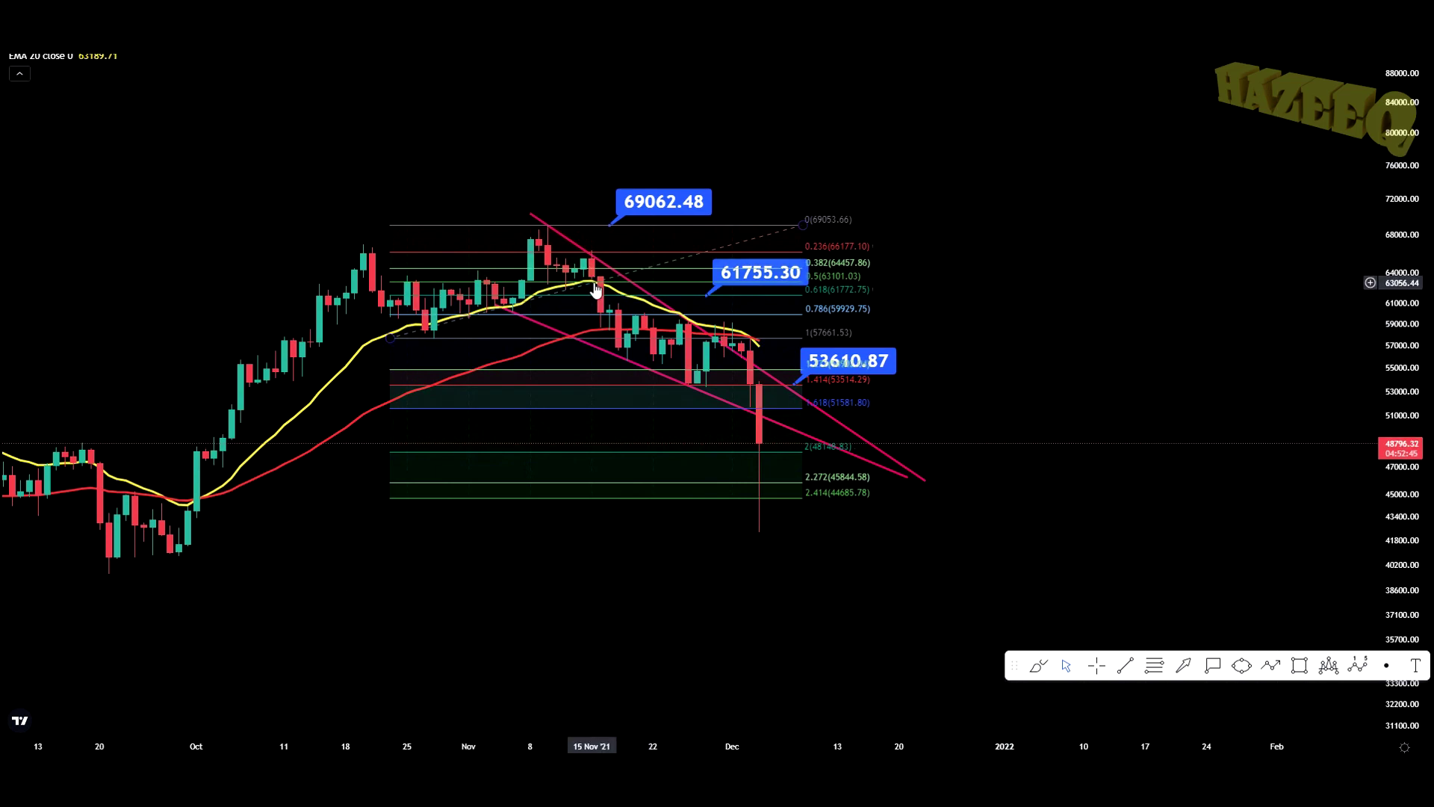
pyautogui.moveTo(1398, 385); pyautogui.dragTo(1397, 270)
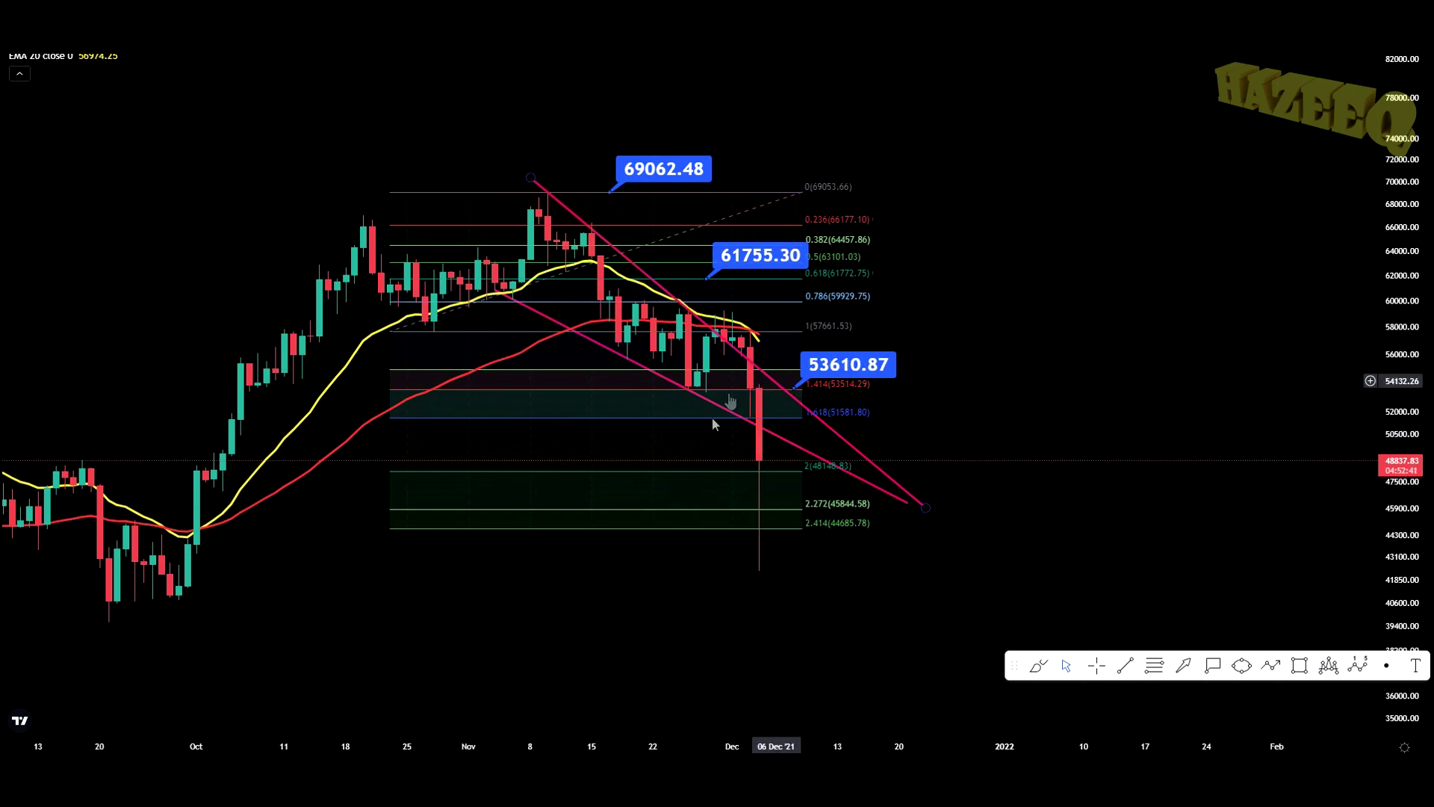
pyautogui.moveTo(778, 751); pyautogui.dragTo(631, 751)
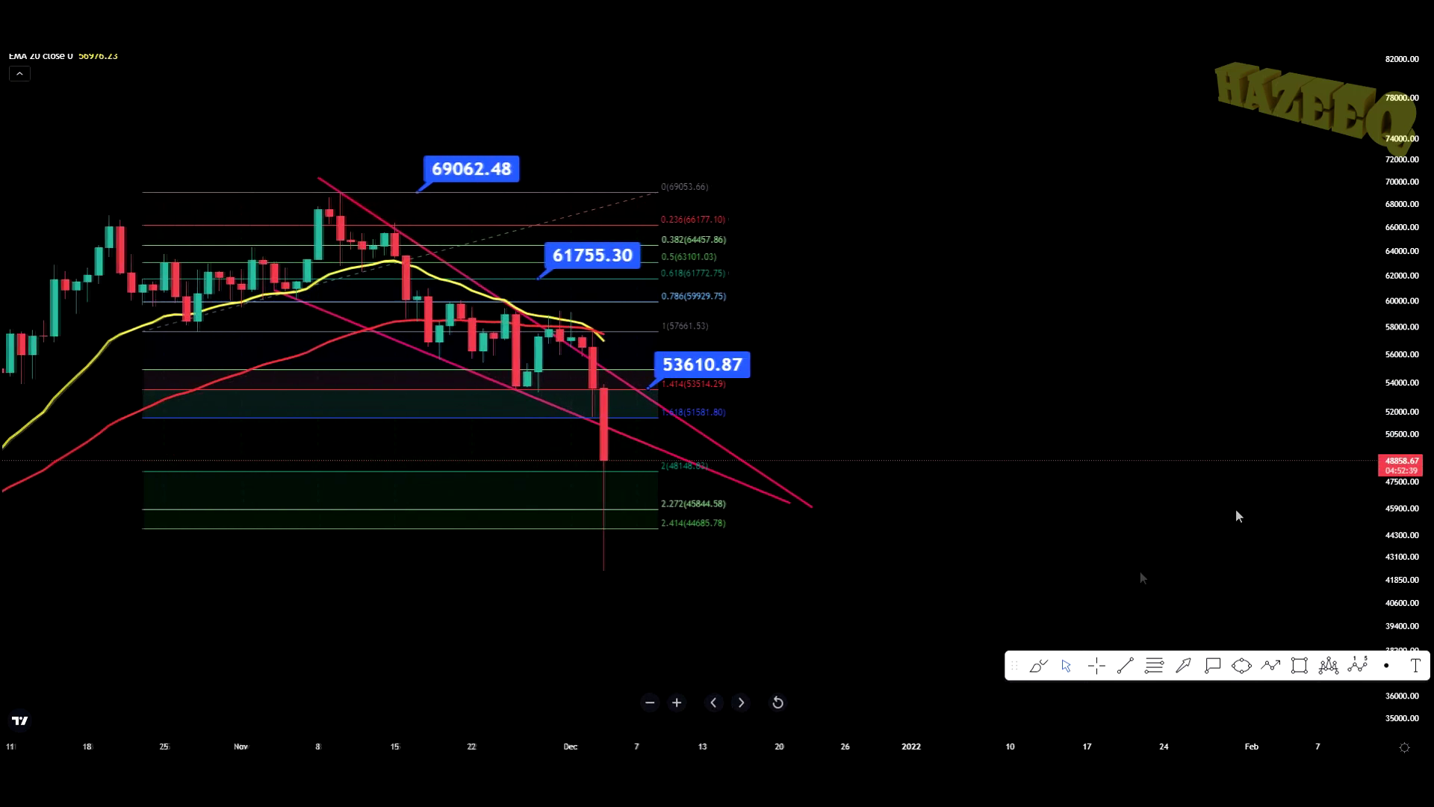
pyautogui.moveTo(1417, 273); pyautogui.dragTo(1404, 82)
pyautogui.moveTo(434, 751); pyautogui.dragTo(698, 751)
pyautogui.moveTo(1416, 136); pyautogui.dragTo(1405, 317)
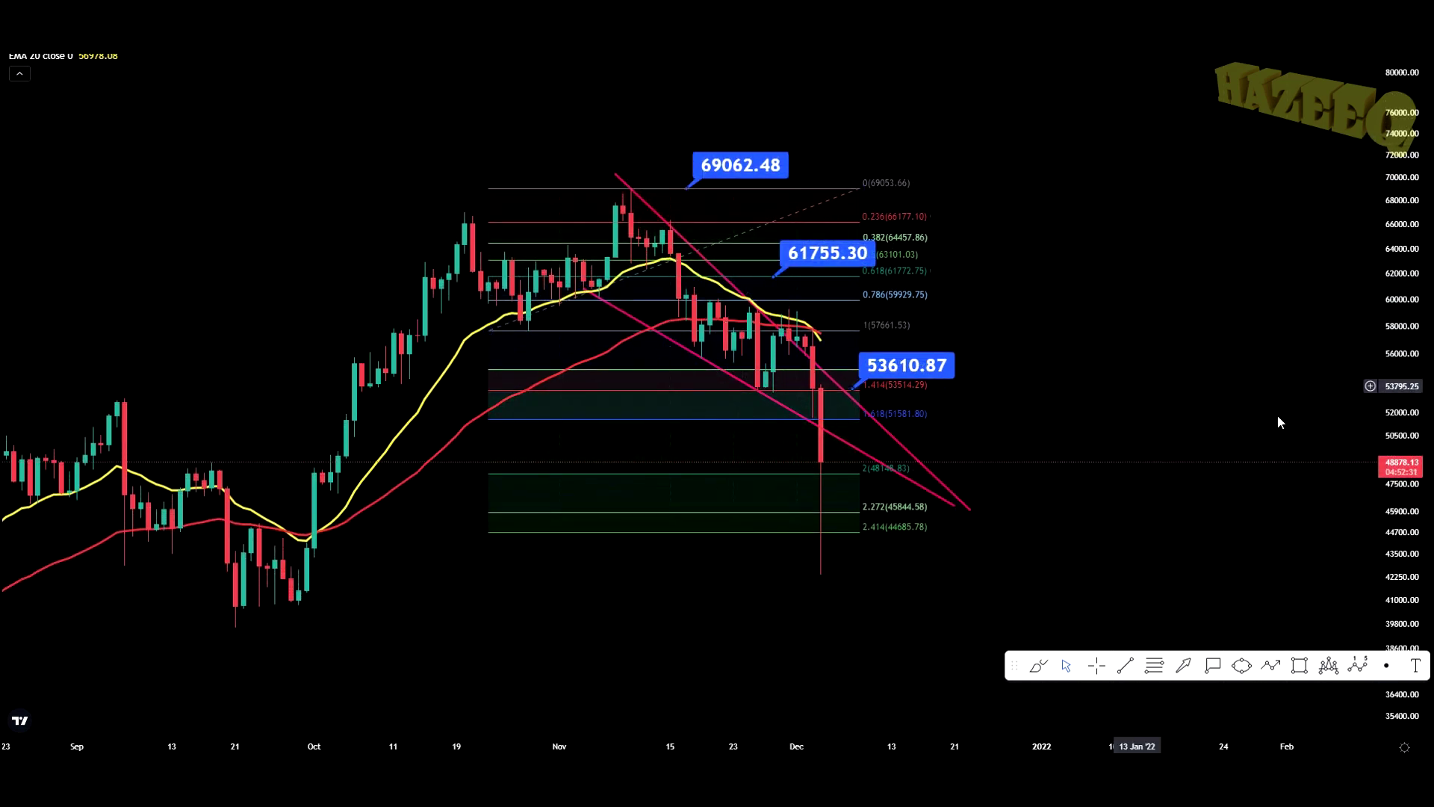
pyautogui.moveTo(1398, 426); pyautogui.dragTo(1397, 375)
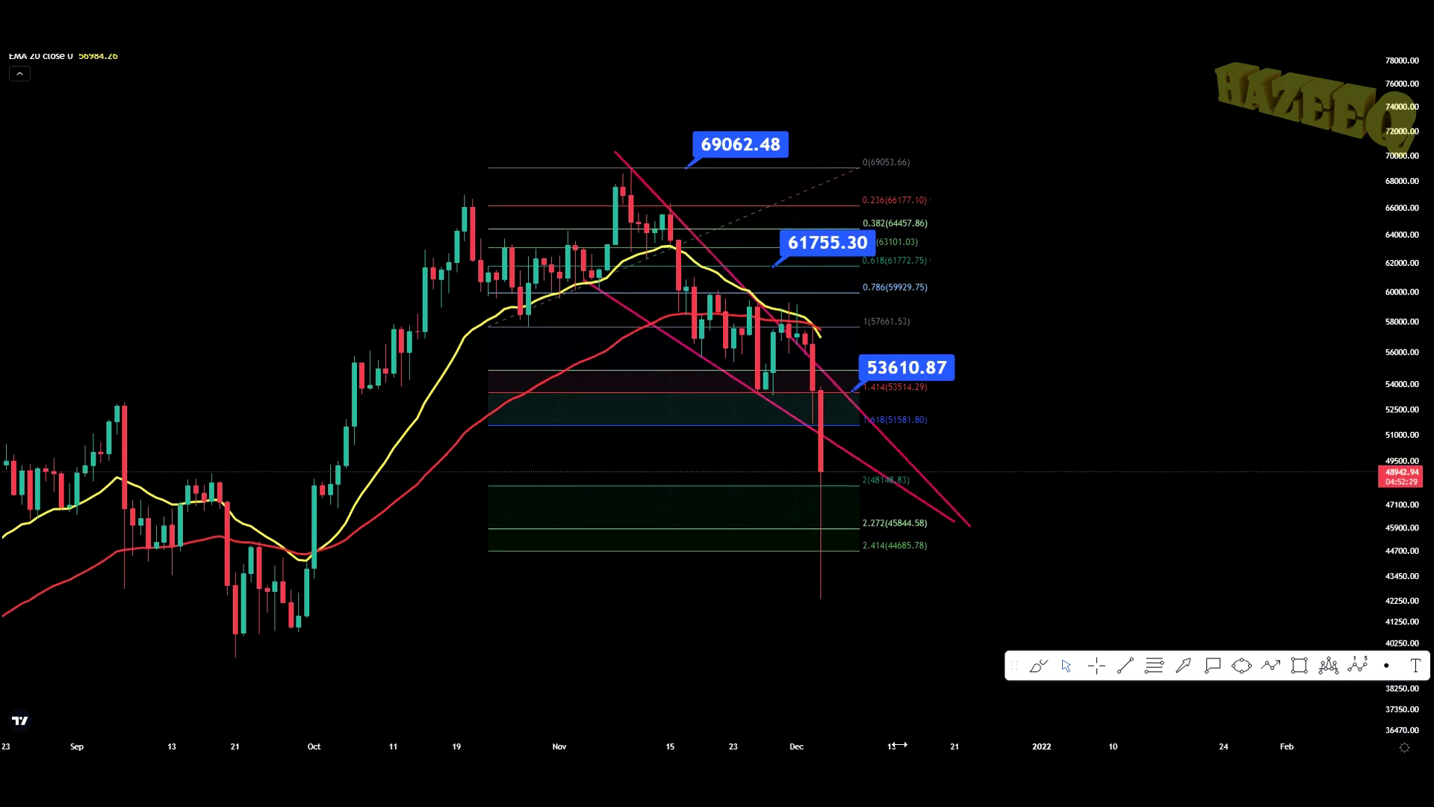
pyautogui.moveTo(900, 745); pyautogui.dragTo(777, 744)
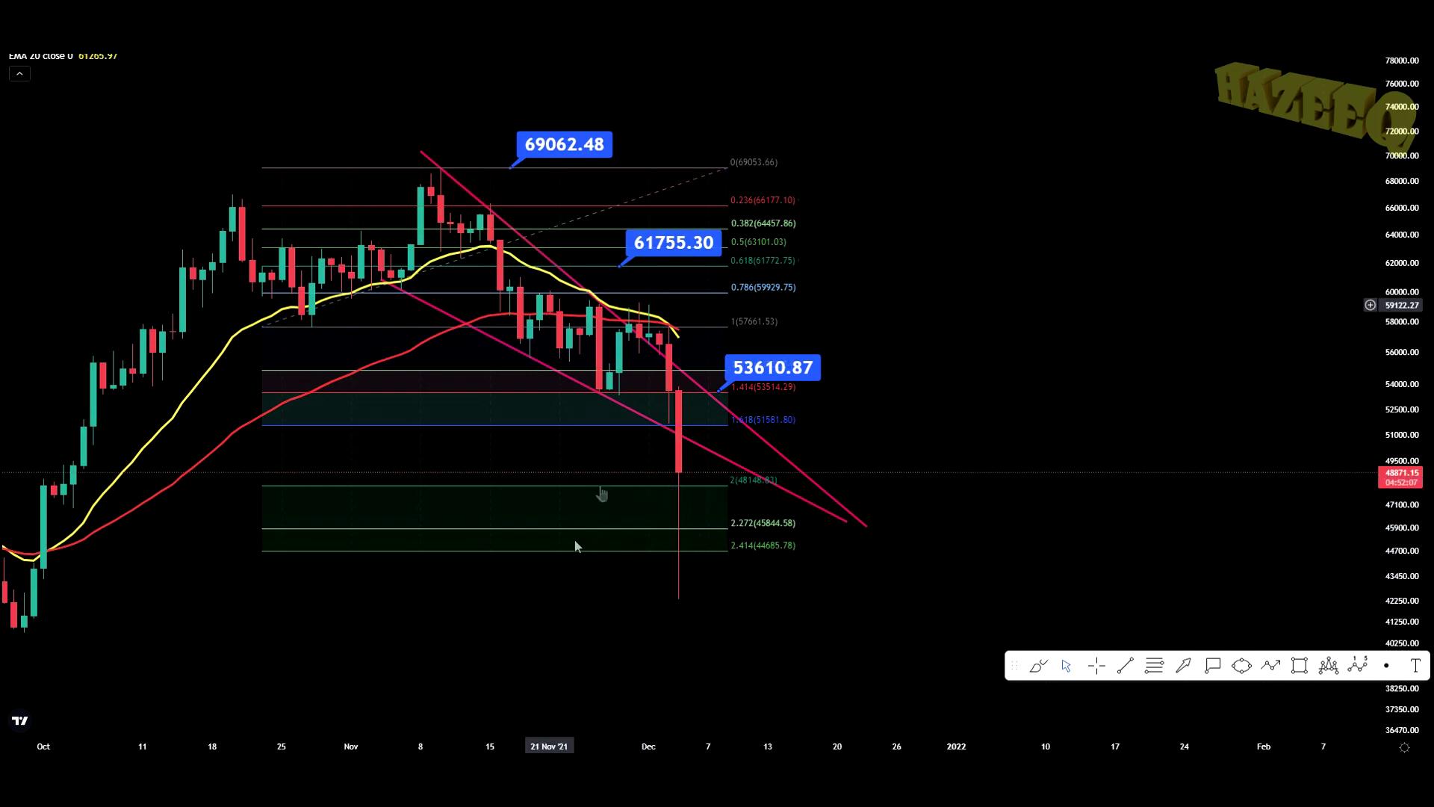
pyautogui.moveTo(454, 748); pyautogui.dragTo(798, 749)
pyautogui.moveTo(1418, 200); pyautogui.dragTo(1382, 452)
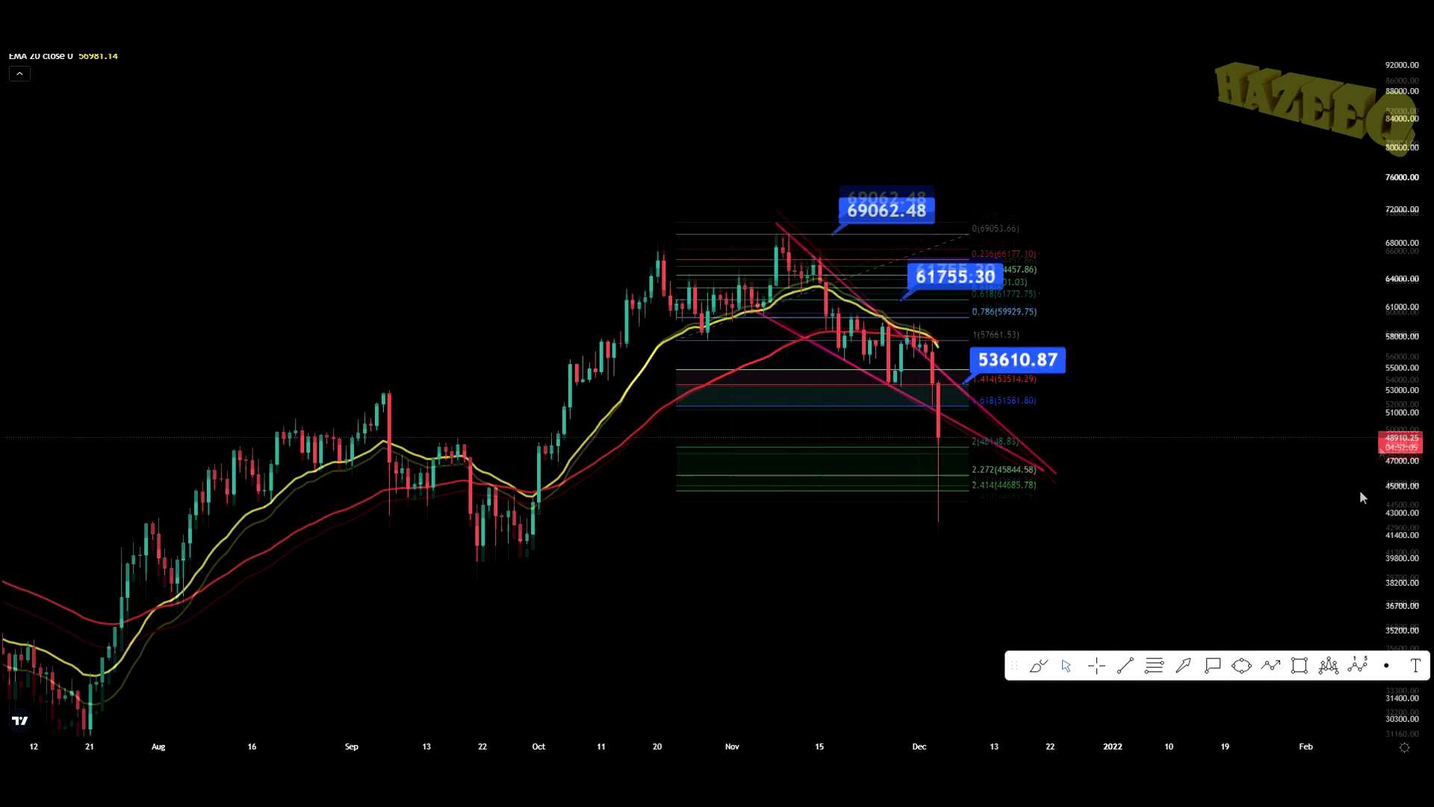
pyautogui.hotkey('alt', 'shift', 'r')
pyautogui.moveTo(501, 203)
pyautogui.mouseDown()
pyautogui.moveTo(1032, 342)
pyautogui.moveTo(1163, 347)
pyautogui.mouseUp()
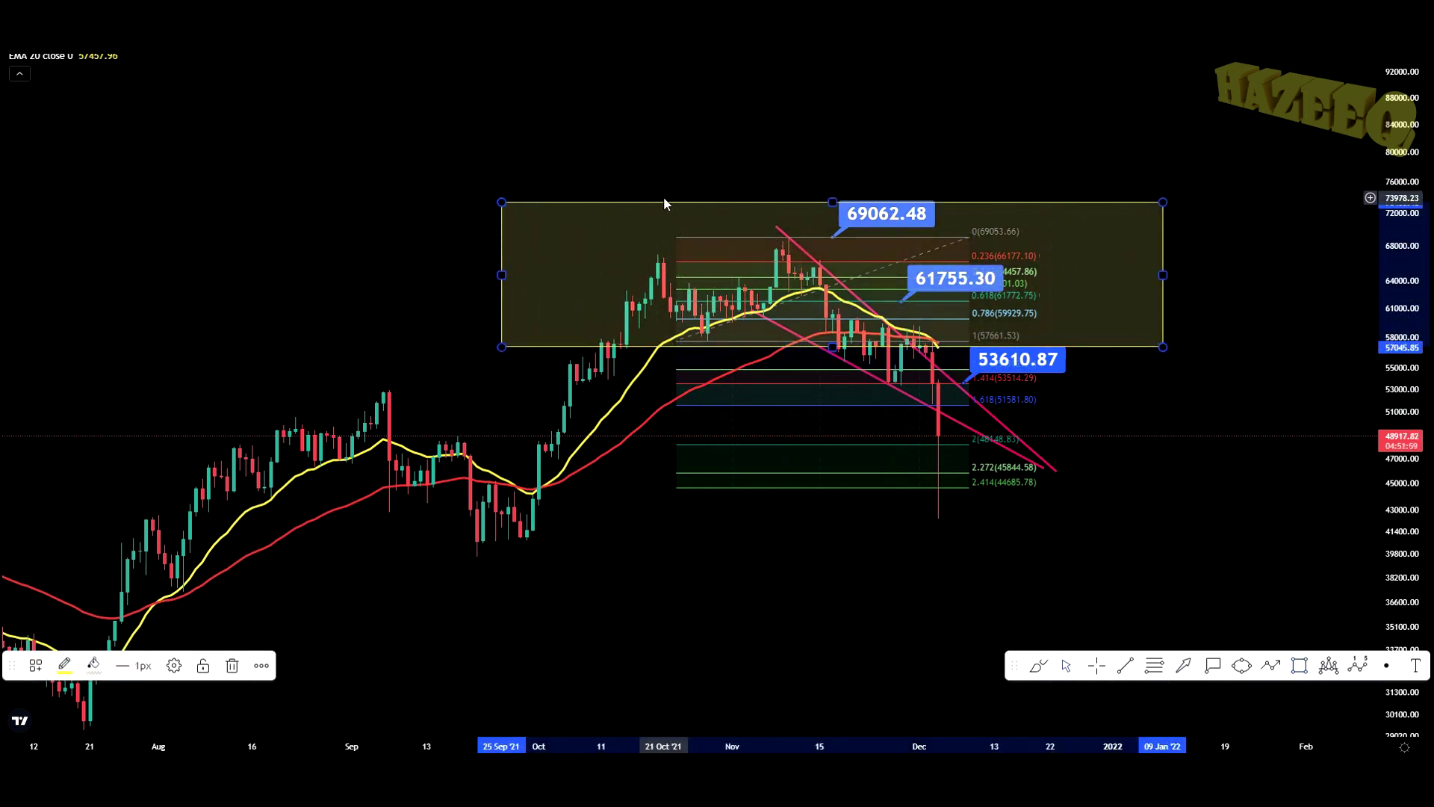
pyautogui.press('Delete')
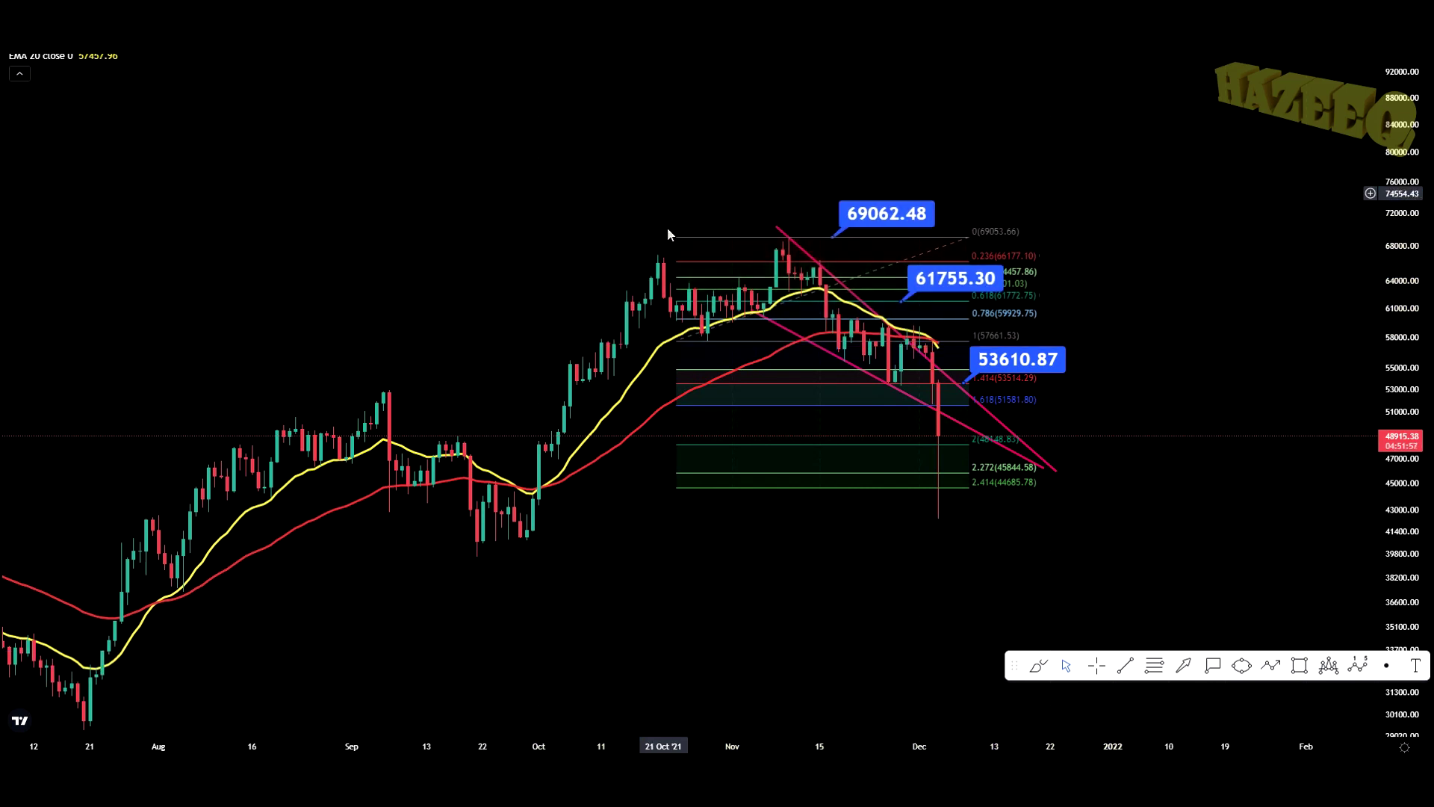
pyautogui.moveTo(1116, 525)
pyautogui.mouseDown()
pyautogui.moveTo(976, 561)
pyautogui.moveTo(994, 502)
pyautogui.mouseUp()
pyautogui.moveTo(1041, 741); pyautogui.dragTo(958, 742)
pyautogui.moveTo(1415, 508); pyautogui.dragTo(1412, 383)
pyautogui.moveTo(913, 345); pyautogui.dragTo(1031, 376)
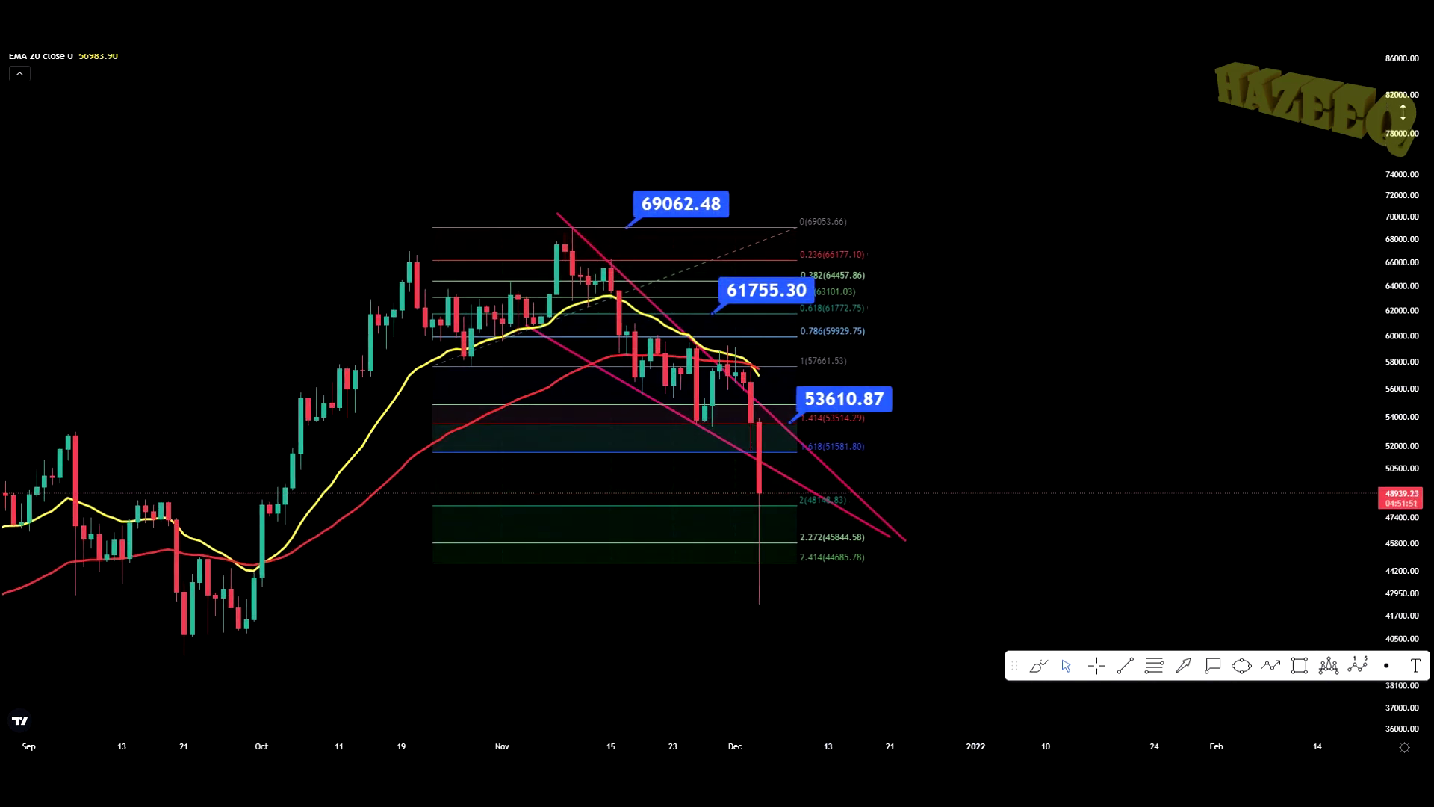
pyautogui.moveTo(1403, 113); pyautogui.dragTo(1323, 218)
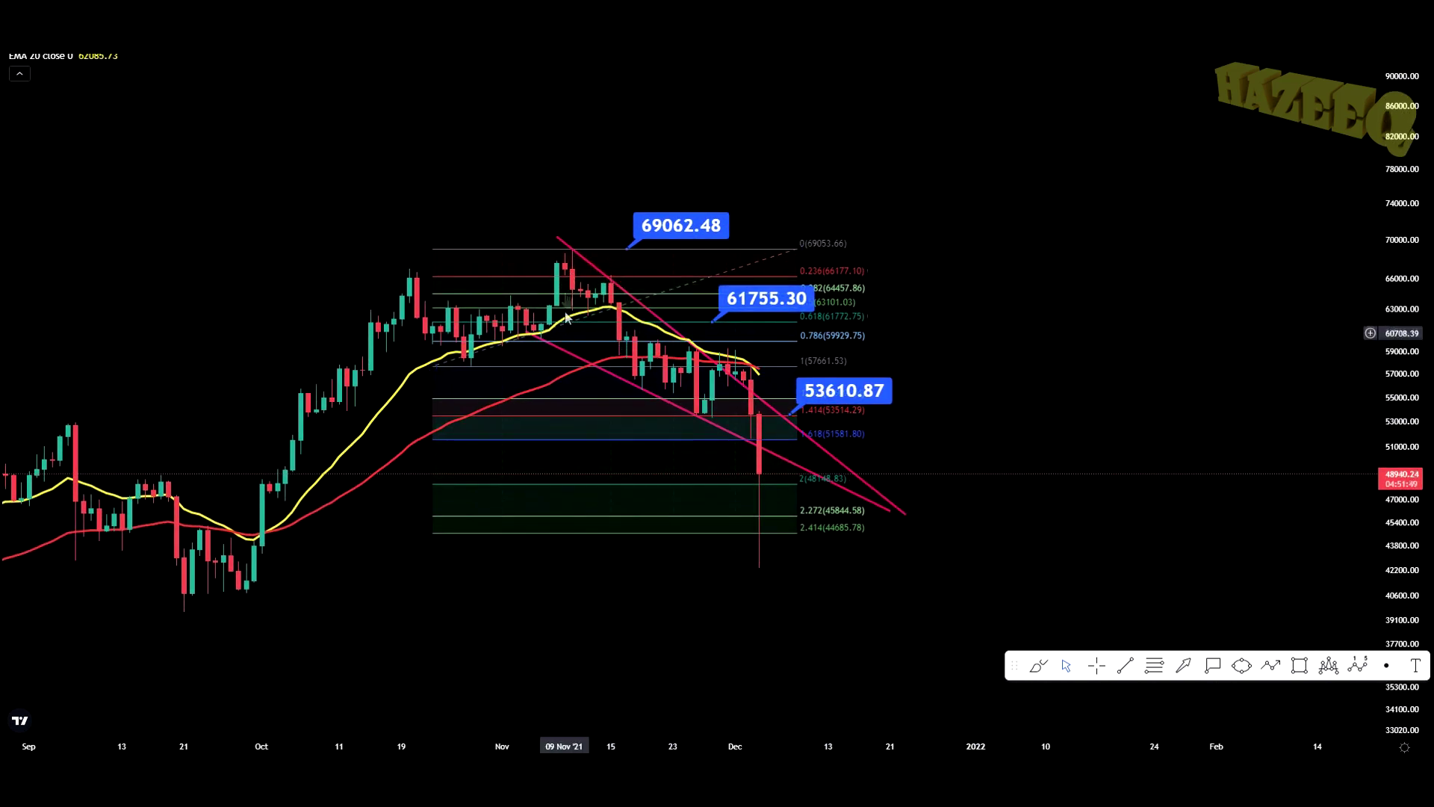
pyautogui.moveTo(1420, 383); pyautogui.dragTo(1420, 388)
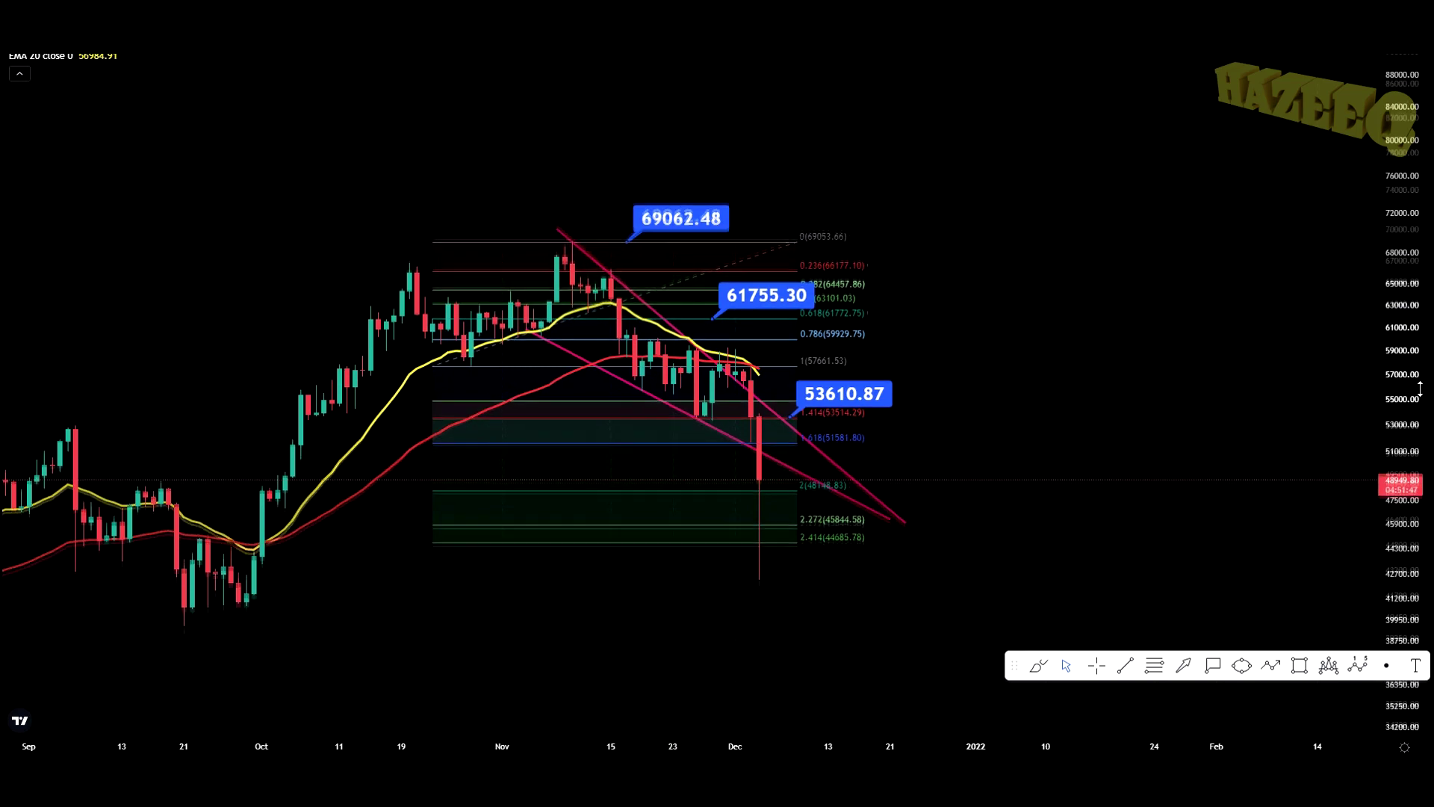
pyautogui.scroll(2, 644, 735)
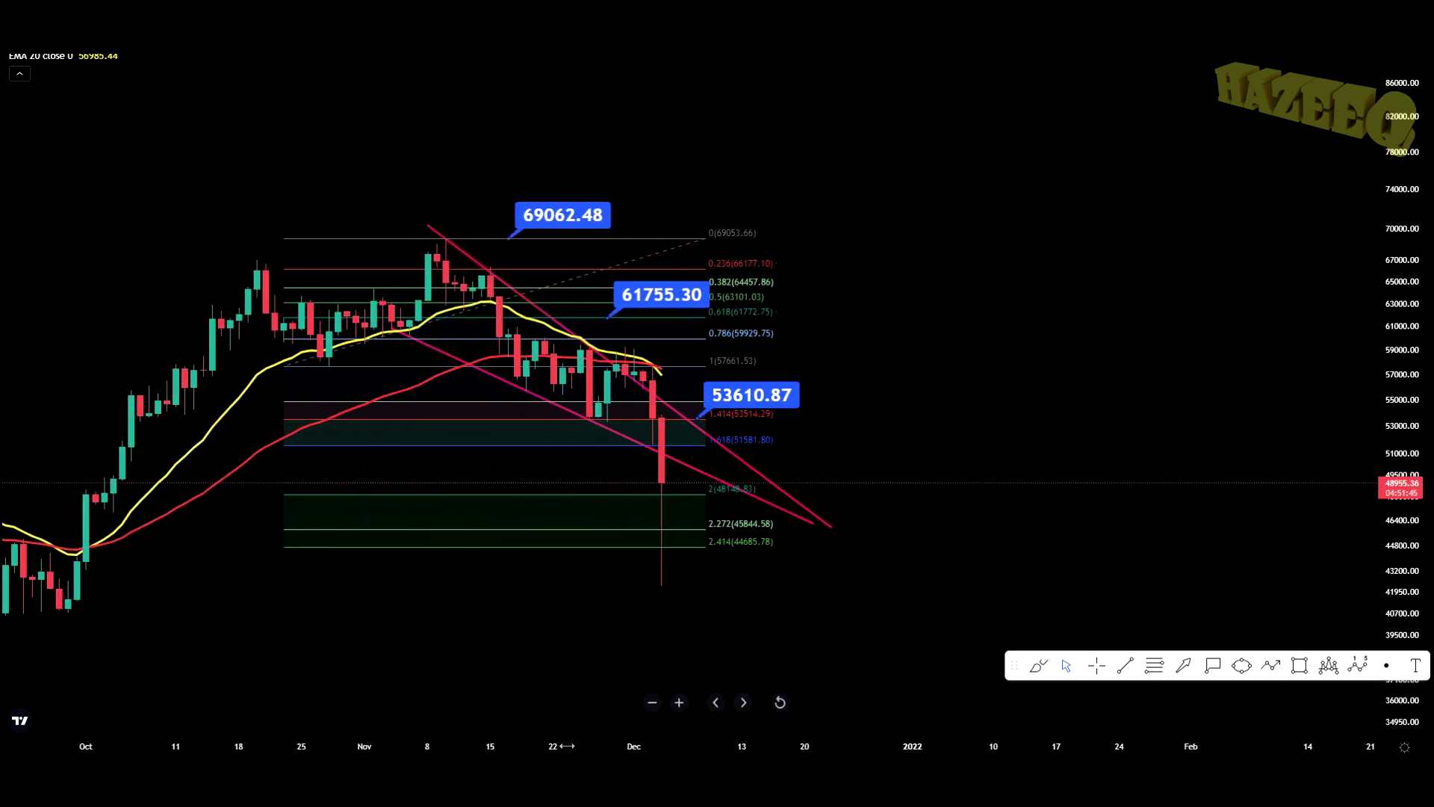
pyautogui.moveTo(567, 746); pyautogui.dragTo(822, 751)
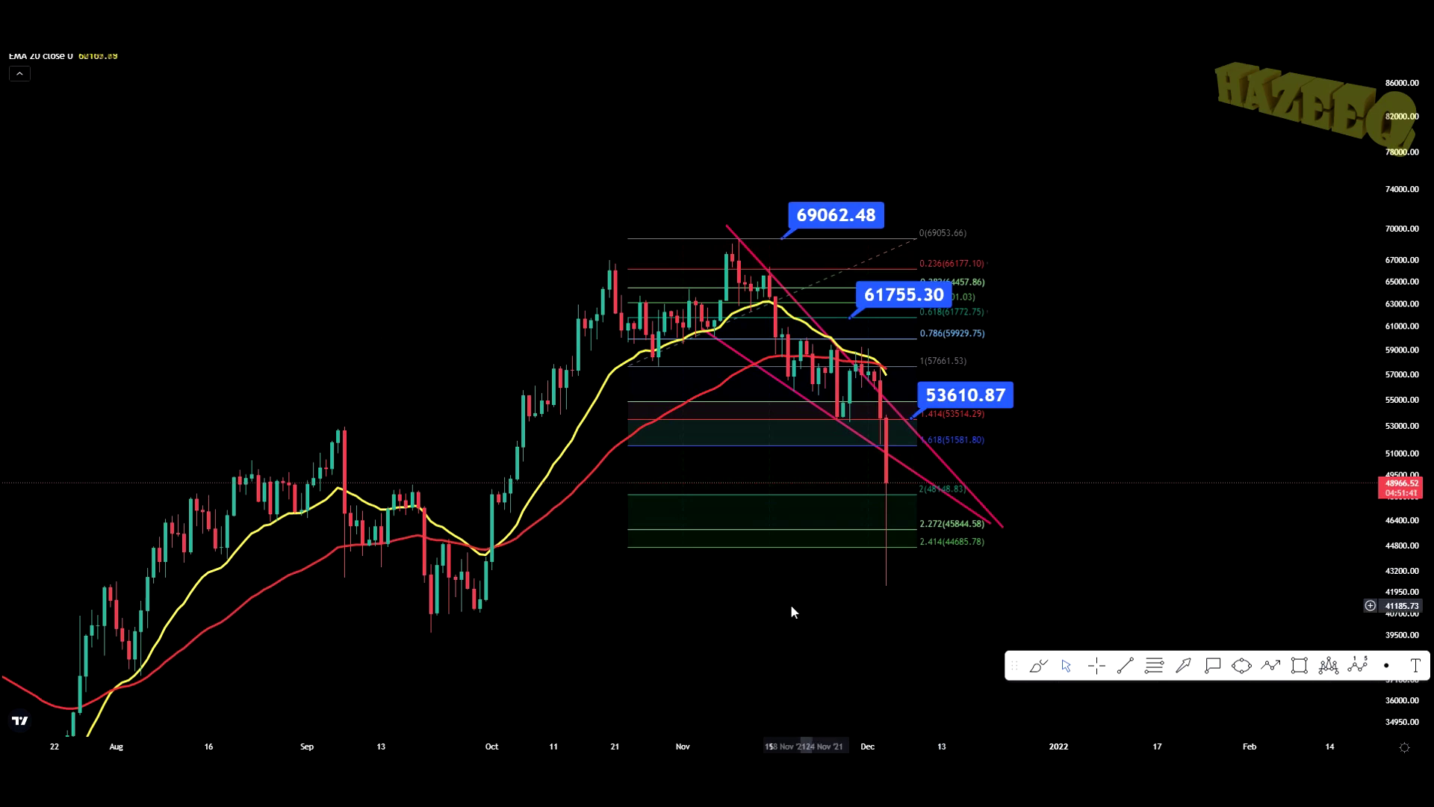
pyautogui.moveTo(650, 580); pyautogui.dragTo(480, 576)
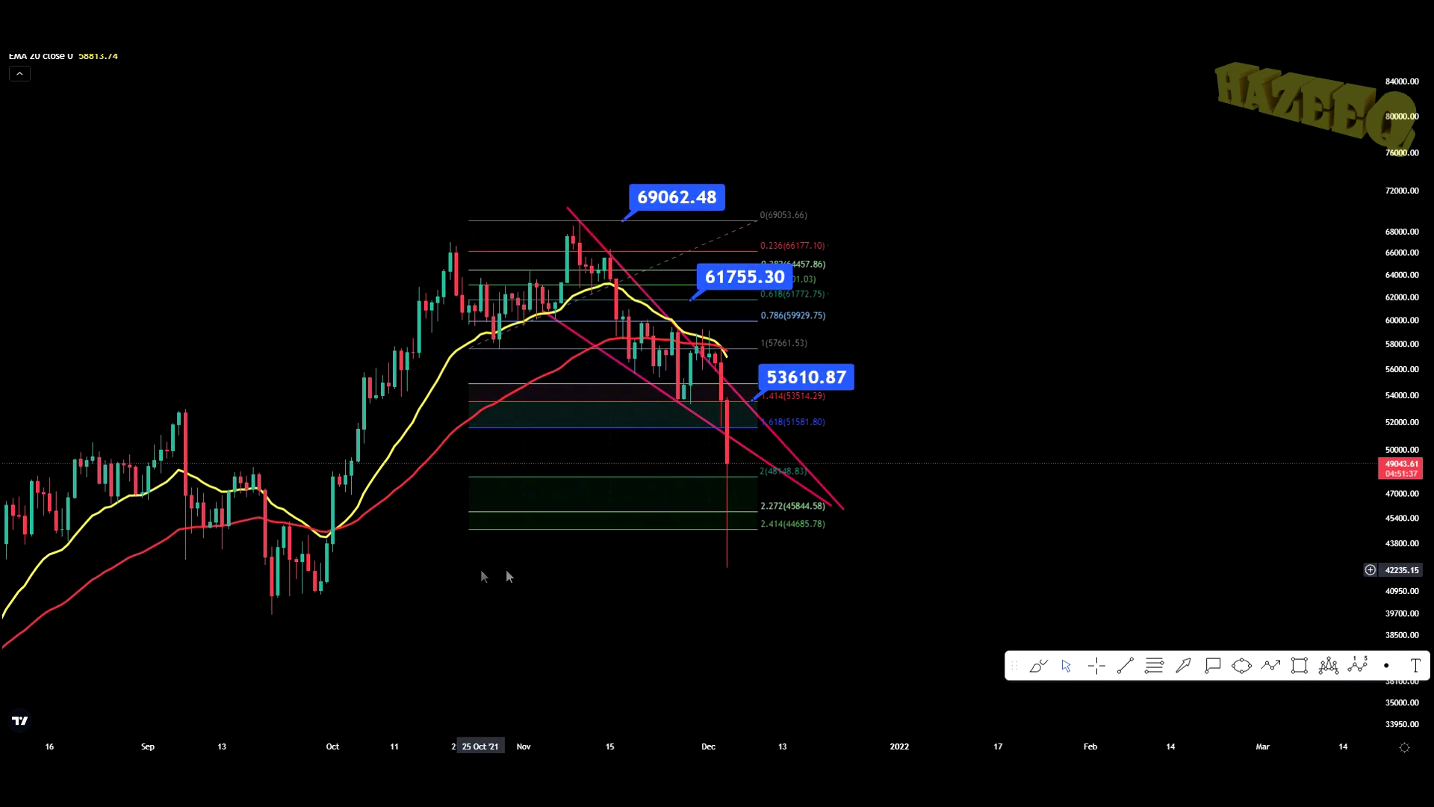
pyautogui.moveTo(862, 749); pyautogui.dragTo(899, 706)
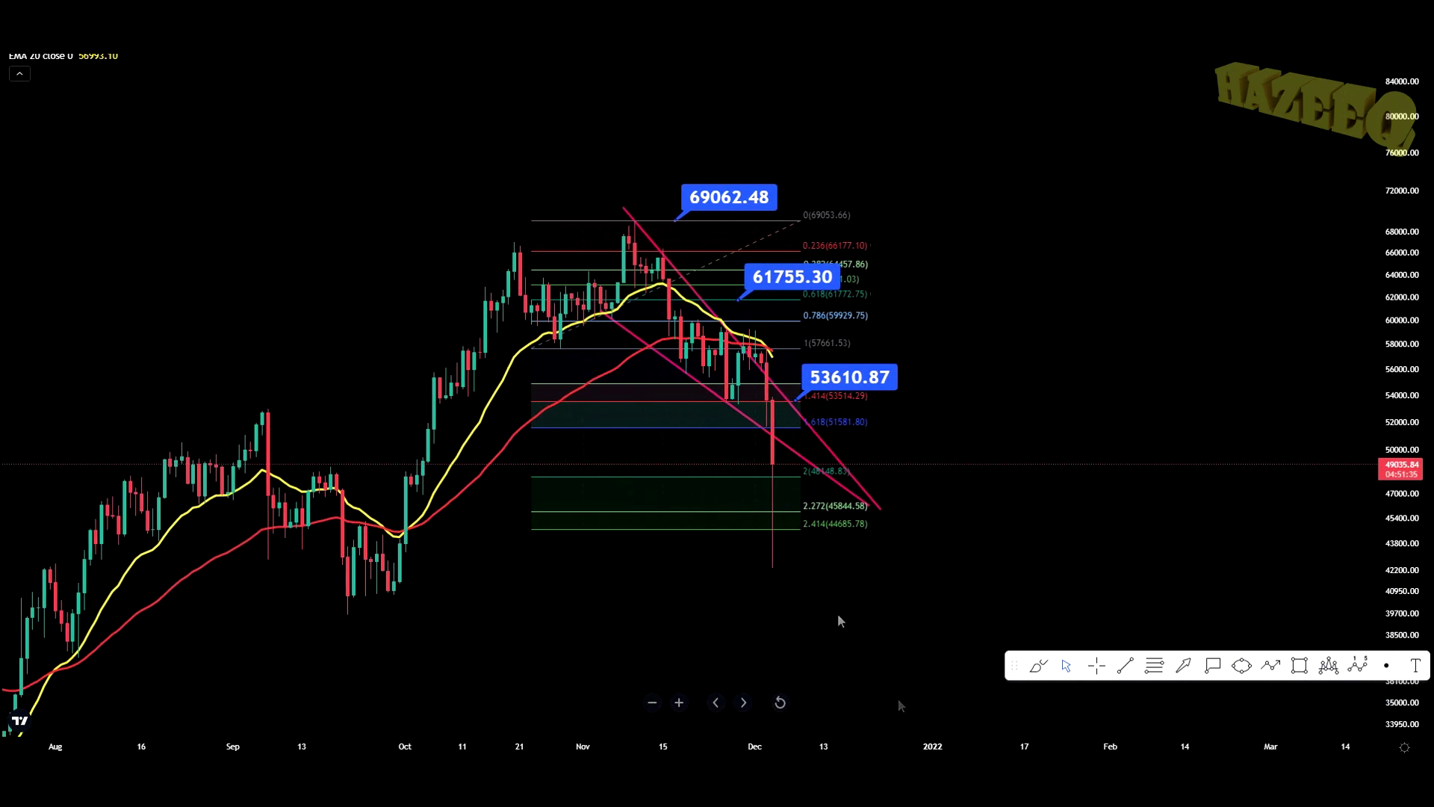
pyautogui.moveTo(529, 581); pyautogui.dragTo(675, 572)
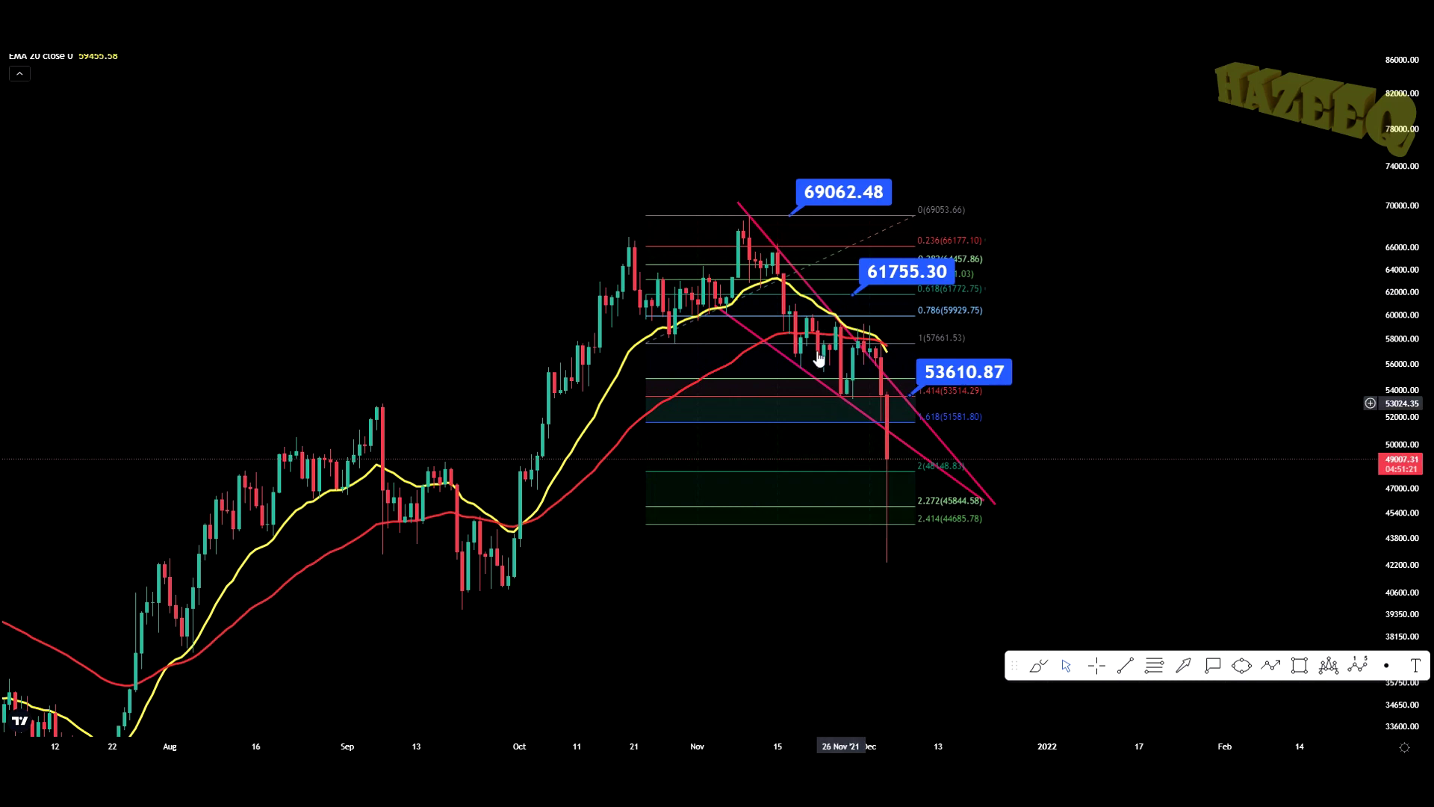
# Step: Pan and rescale the daily price chart, auto-fitting the price range to the candles
pyautogui.moveTo(743, 567); pyautogui.dragTo(685, 519)
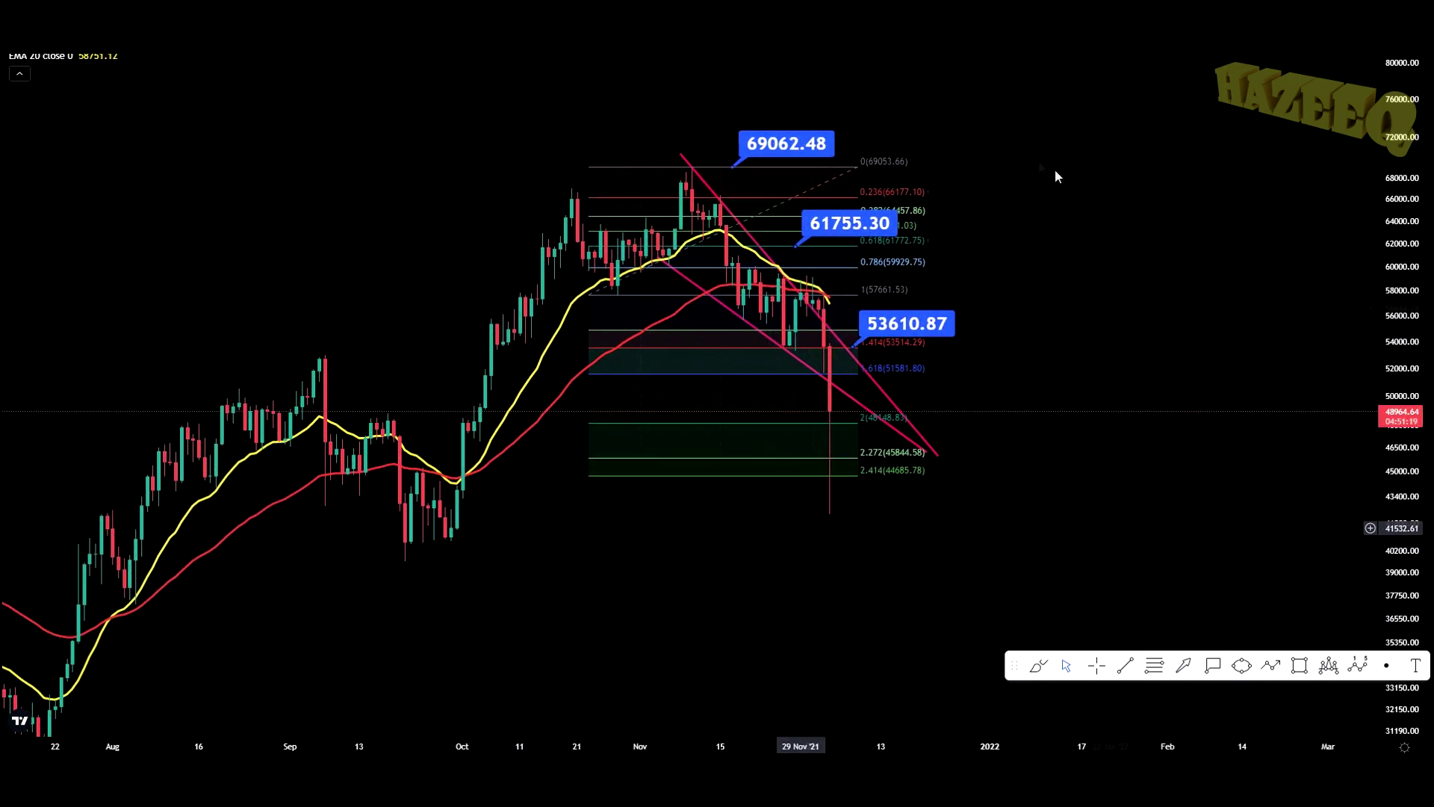
pyautogui.moveTo(1421, 192); pyautogui.dragTo(1415, 284)
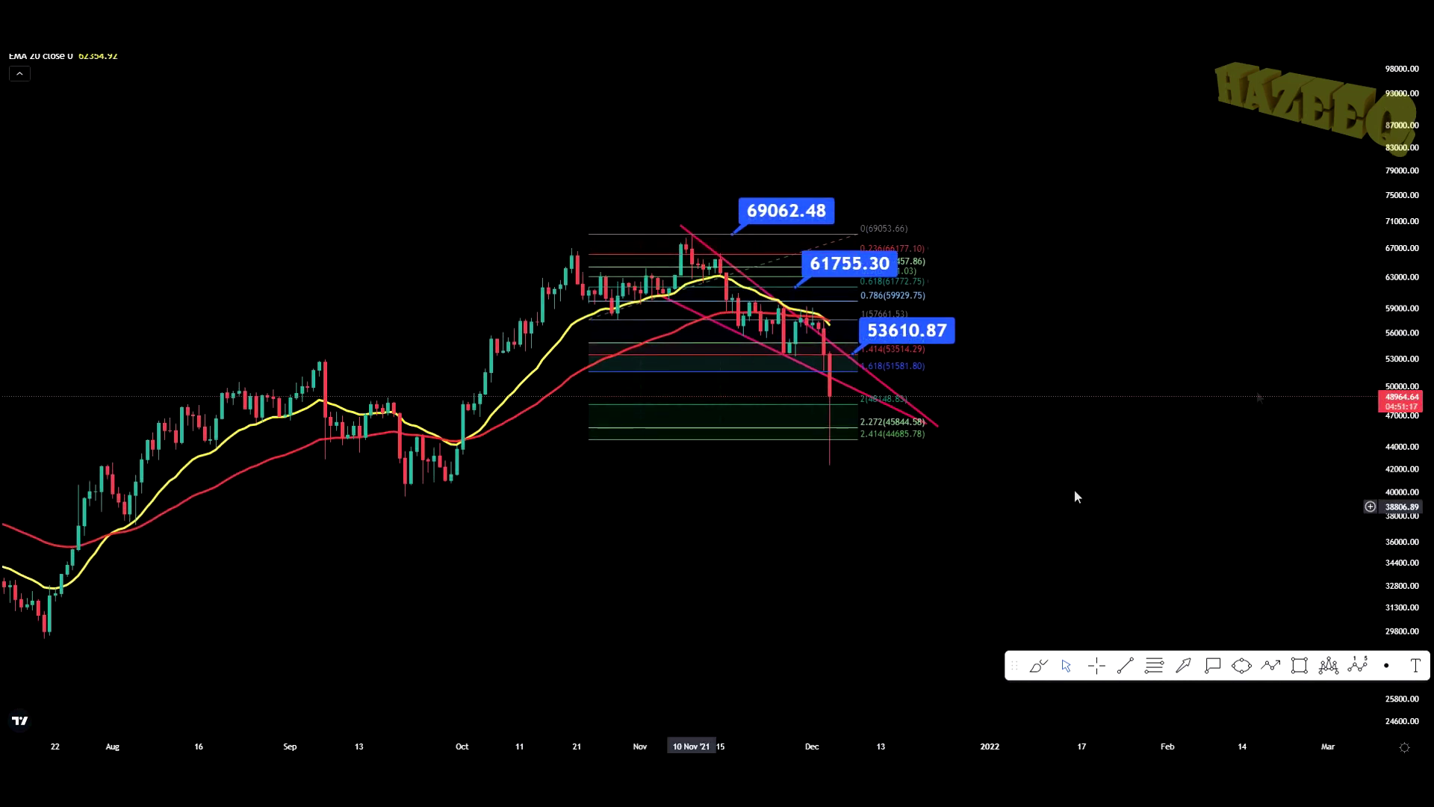
pyautogui.doubleClick(1416, 334)
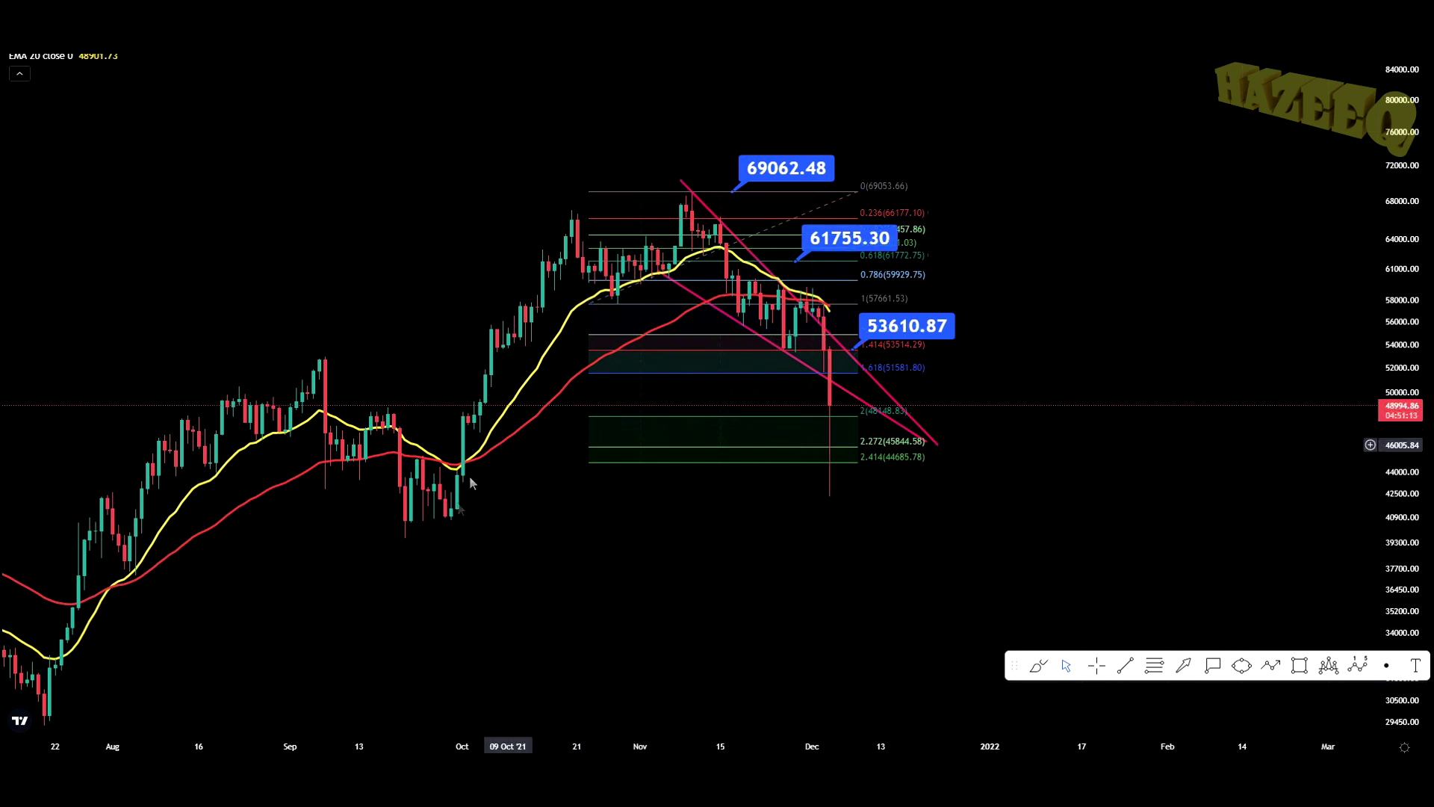
pyautogui.moveTo(588, 516); pyautogui.dragTo(733, 480)
pyautogui.moveTo(847, 495); pyautogui.dragTo(693, 538)
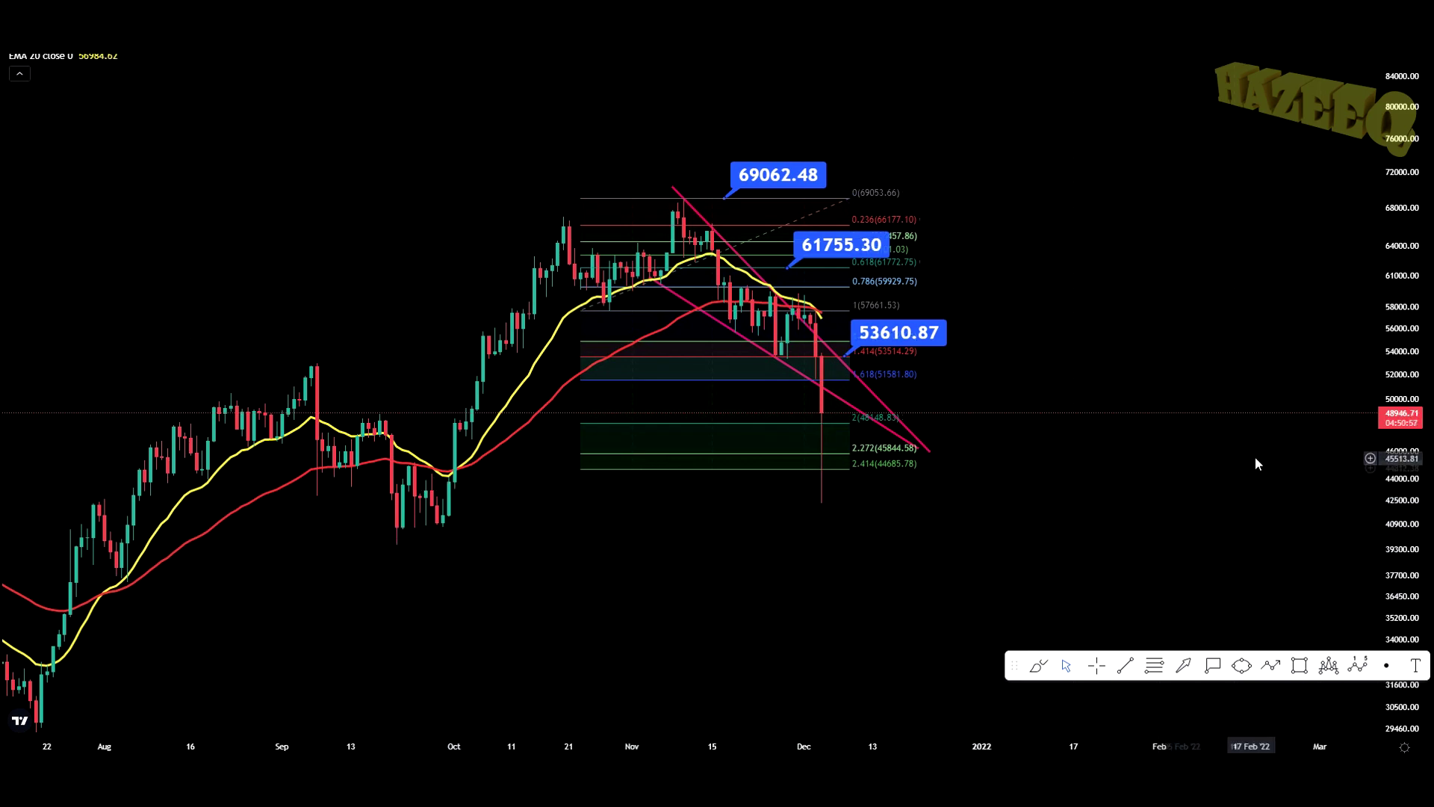
pyautogui.scroll(3, 719, 600)
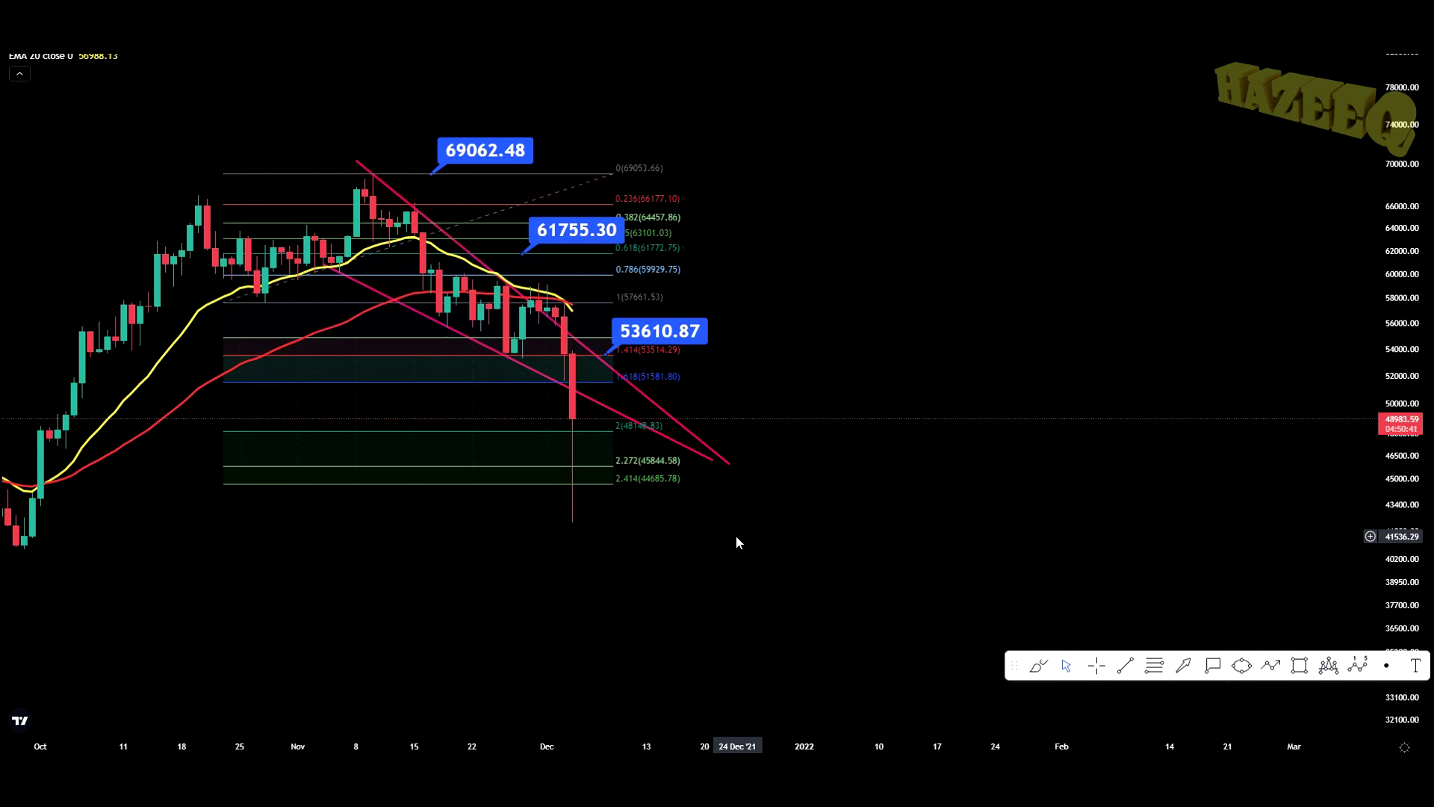
# Step: Stretch the candles and Fib levels, adjust bar width, then restore the RSI pane below
pyautogui.moveTo(1406, 392); pyautogui.dragTo(1419, 305)
pyautogui.moveTo(836, 746); pyautogui.dragTo(589, 741)
pyautogui.moveTo(640, 615); pyautogui.dragTo(958, 641)
pyautogui.moveTo(1400, 434); pyautogui.dragTo(1403, 310)
pyautogui.moveTo(890, 394); pyautogui.dragTo(925, 439)
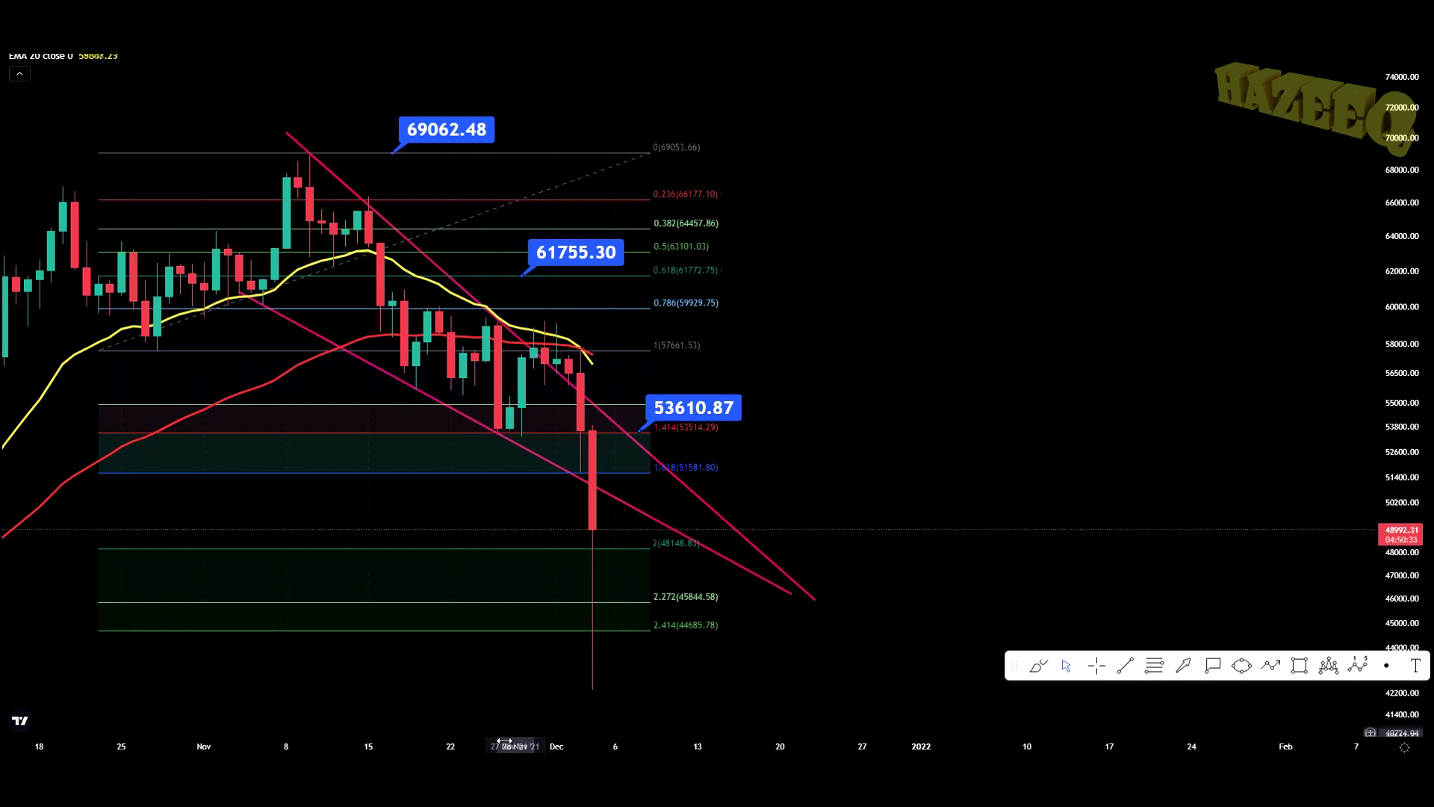
pyautogui.moveTo(521, 745); pyautogui.dragTo(597, 746)
pyautogui.scroll(-3, 884, 392)
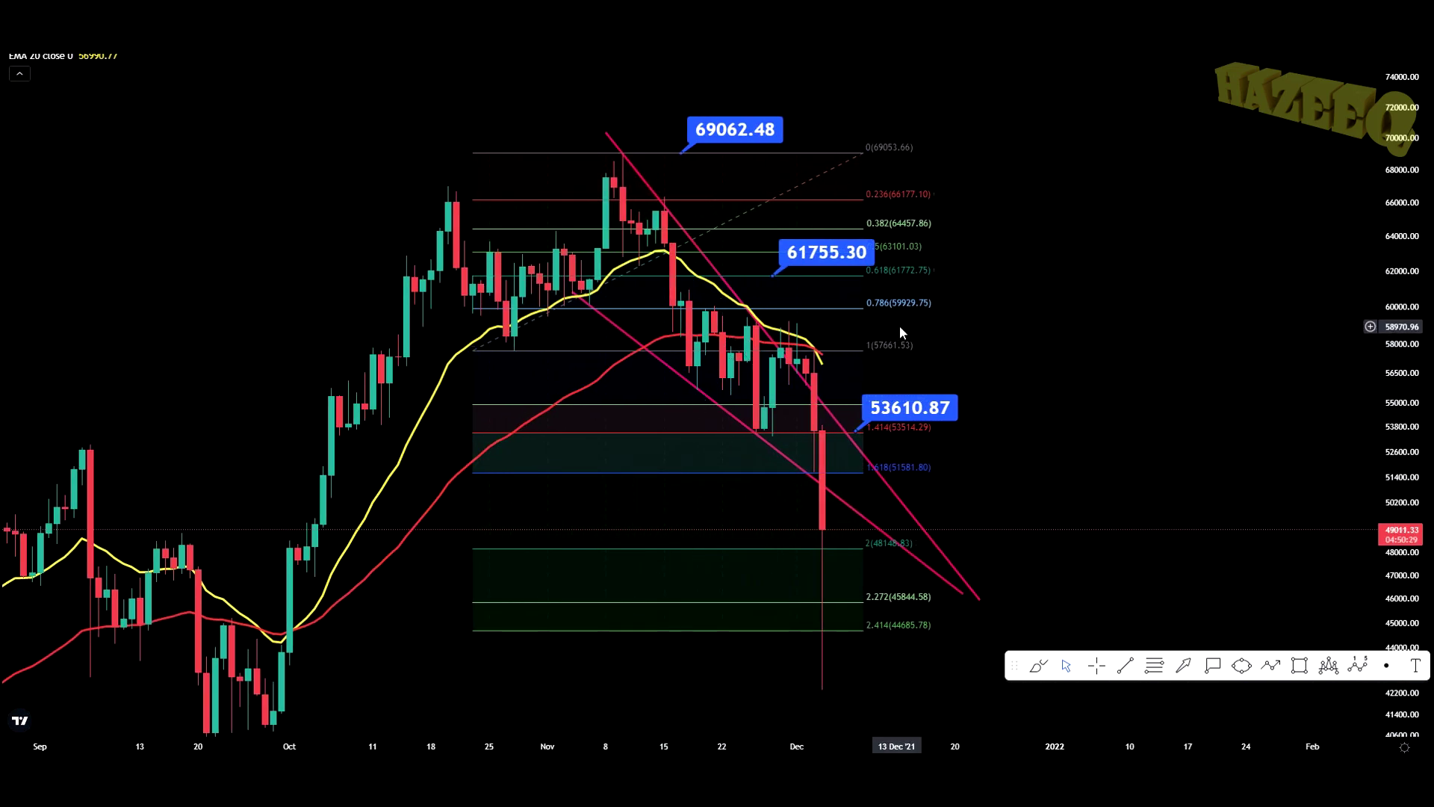
pyautogui.moveTo(1396, 198); pyautogui.dragTo(1371, 396)
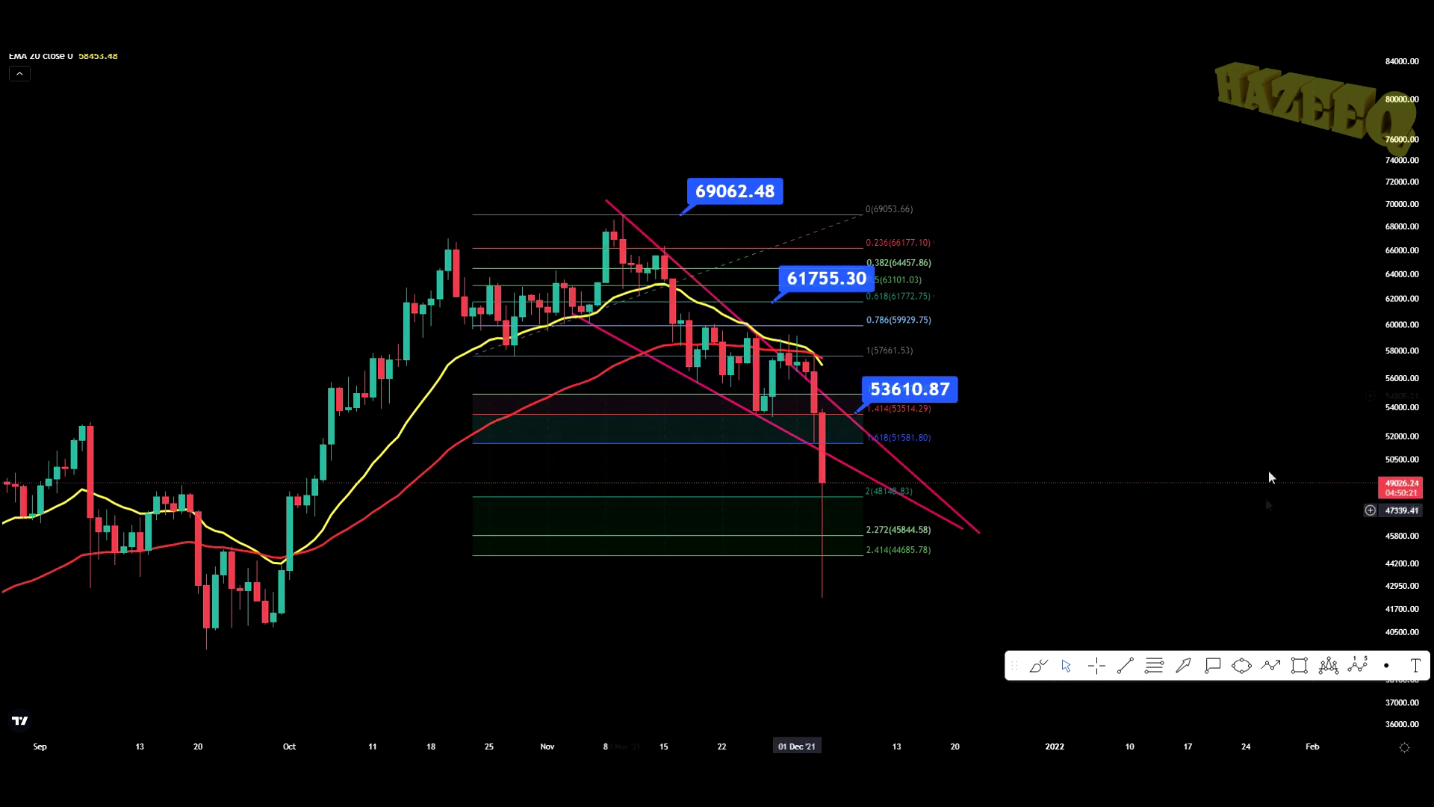
pyautogui.doubleClick(1143, 390)
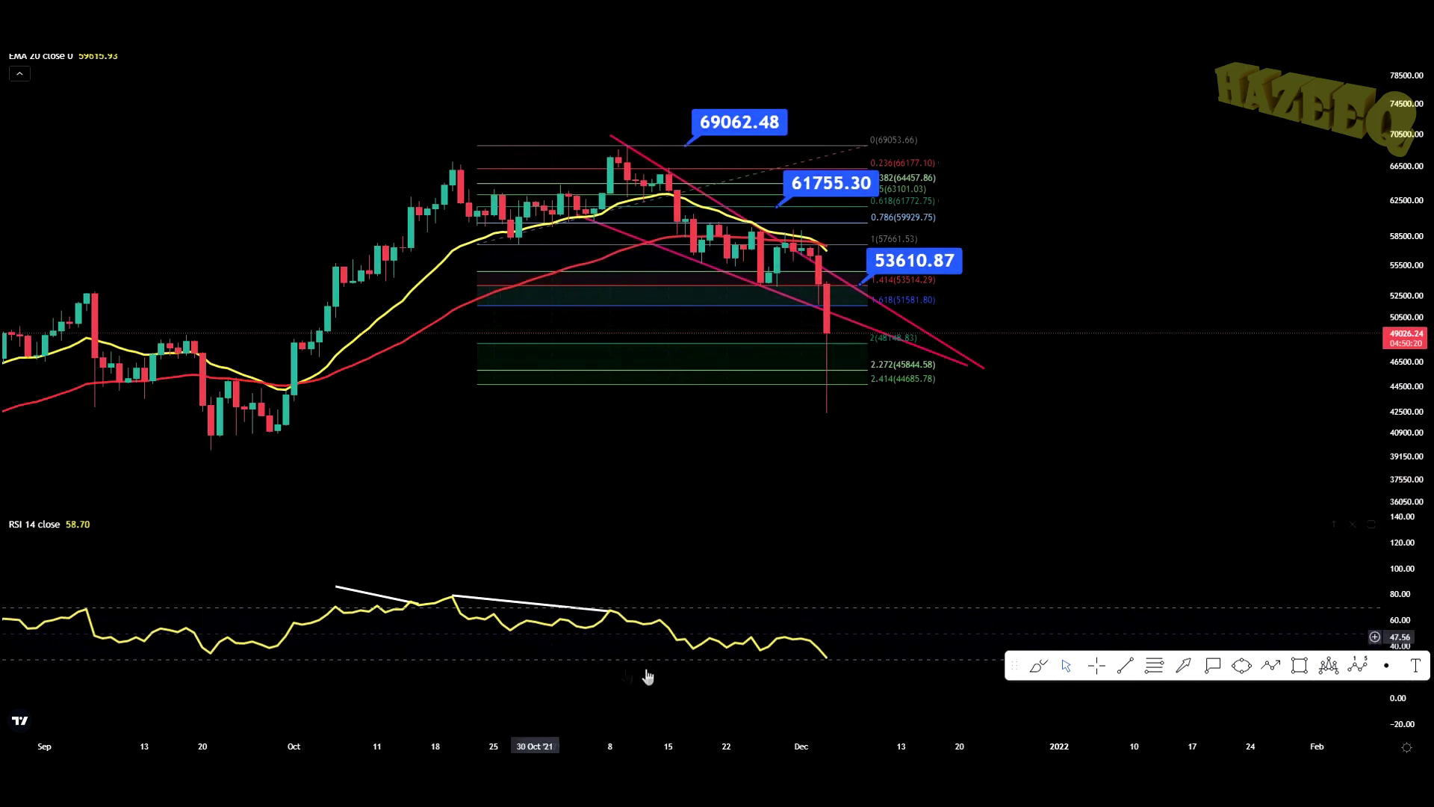
# Step: Maximize and stretch the RSI pane, then sketch and delete a projected dip-and-rebound curve
pyautogui.doubleClick(1279, 629)
pyautogui.moveTo(1413, 353); pyautogui.dragTo(1417, 208)
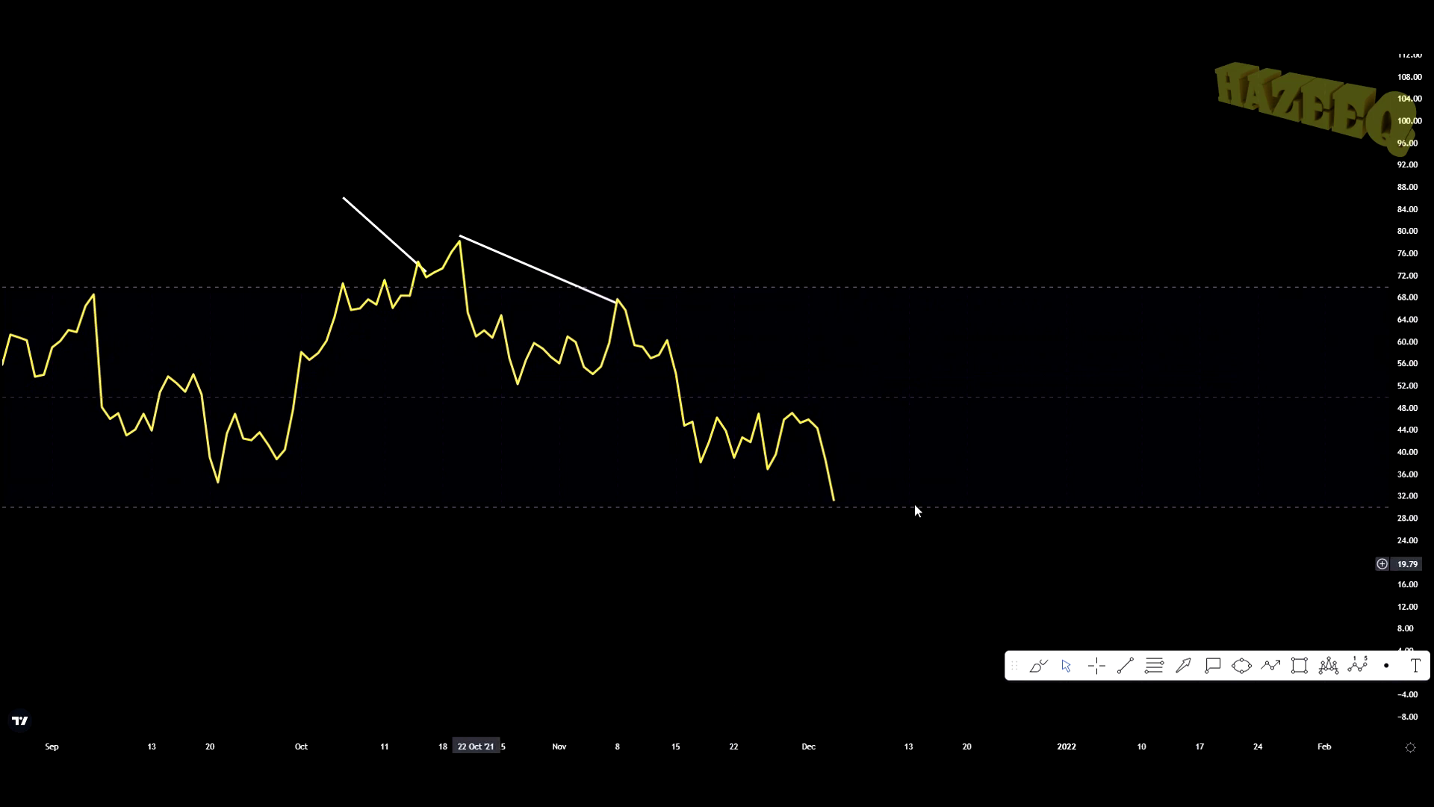
pyautogui.moveTo(828, 465)
pyautogui.mouseDown()
pyautogui.moveTo(858, 521)
pyautogui.moveTo(920, 491)
pyautogui.moveTo(1068, 288)
pyautogui.moveTo(1117, 194)
pyautogui.mouseUp()
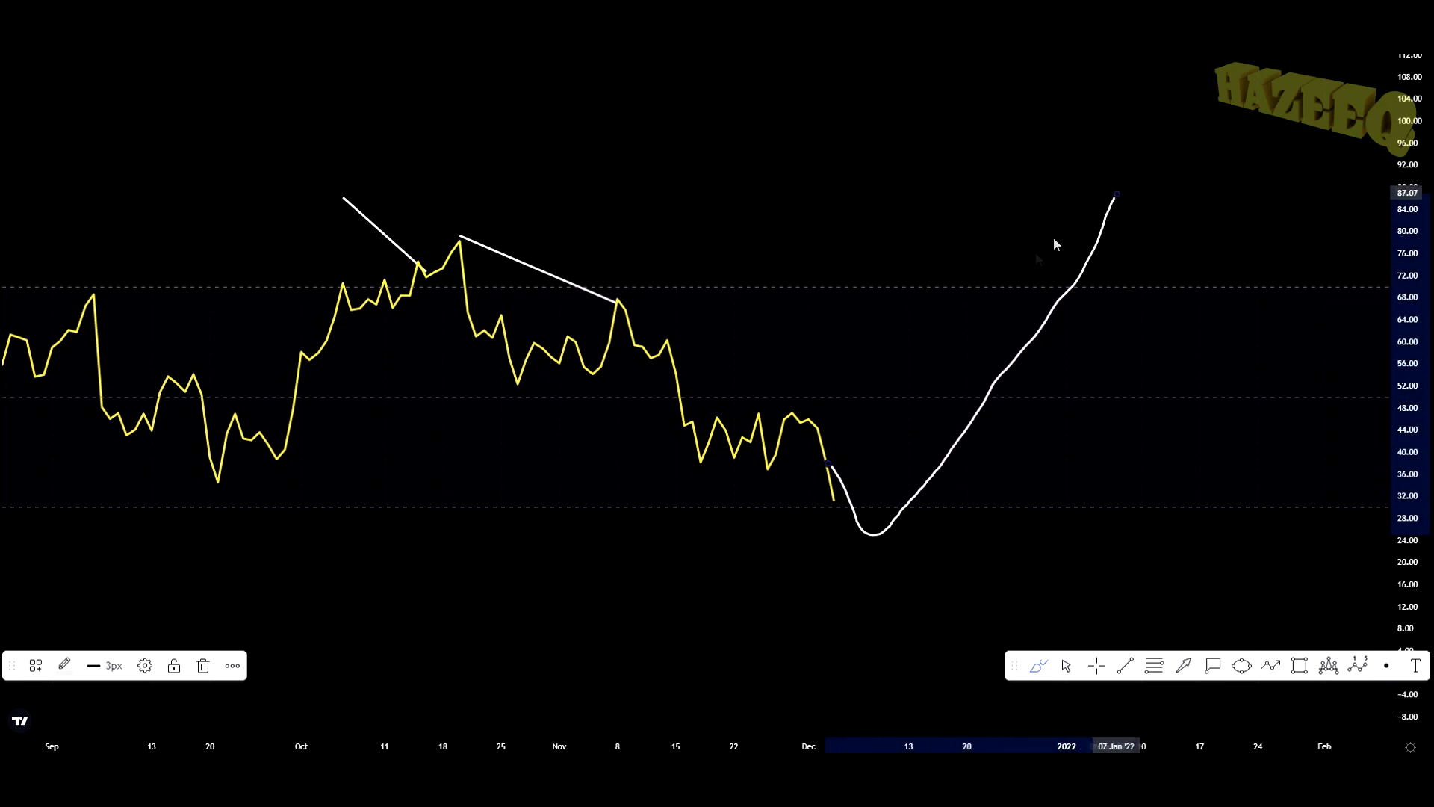
pyautogui.press('Delete')
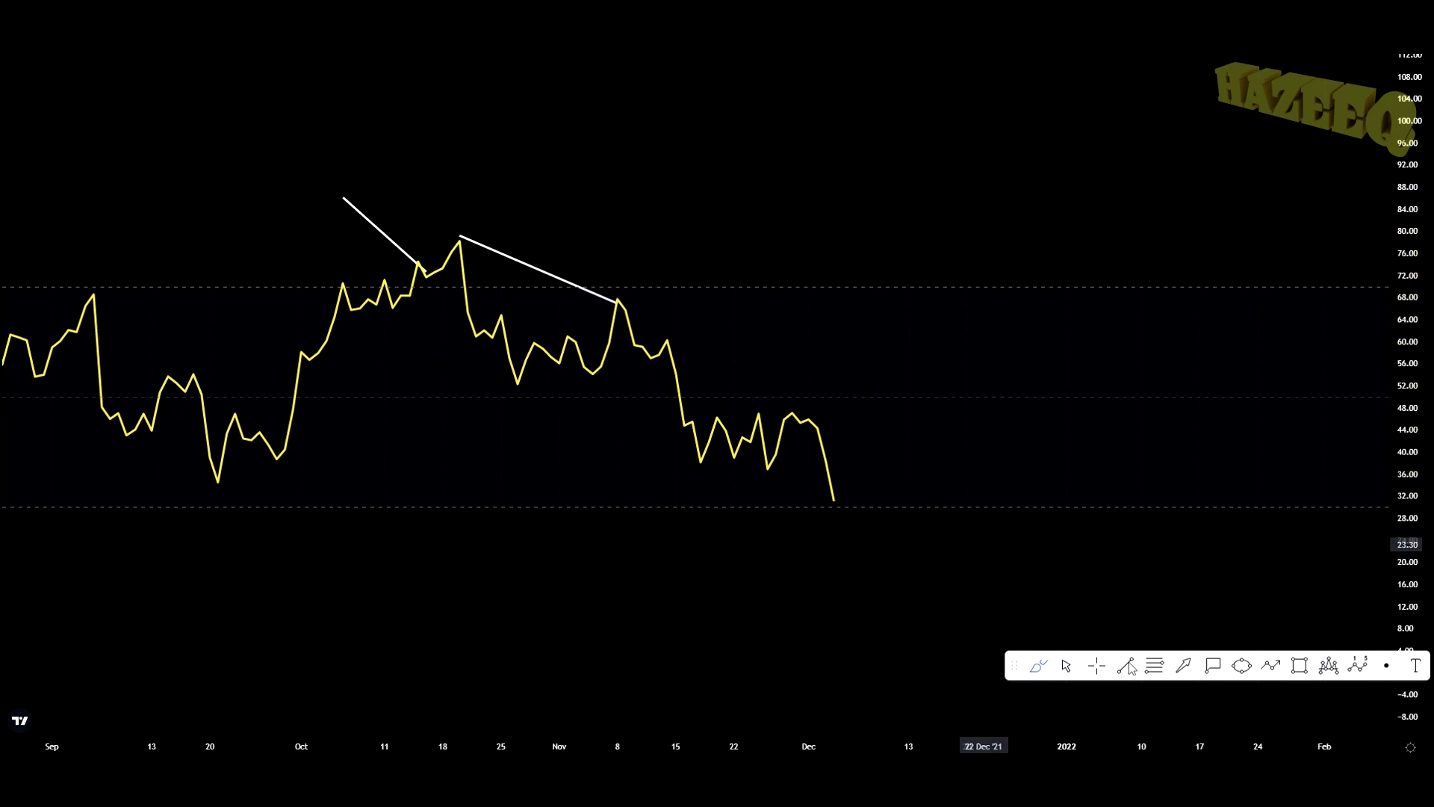
# Step: Restore the split view, then maximize the price pane and shift the chart left
pyautogui.doubleClick(861, 358)
pyautogui.doubleClick(1039, 396)
pyautogui.moveTo(1039, 400); pyautogui.dragTo(991, 377)
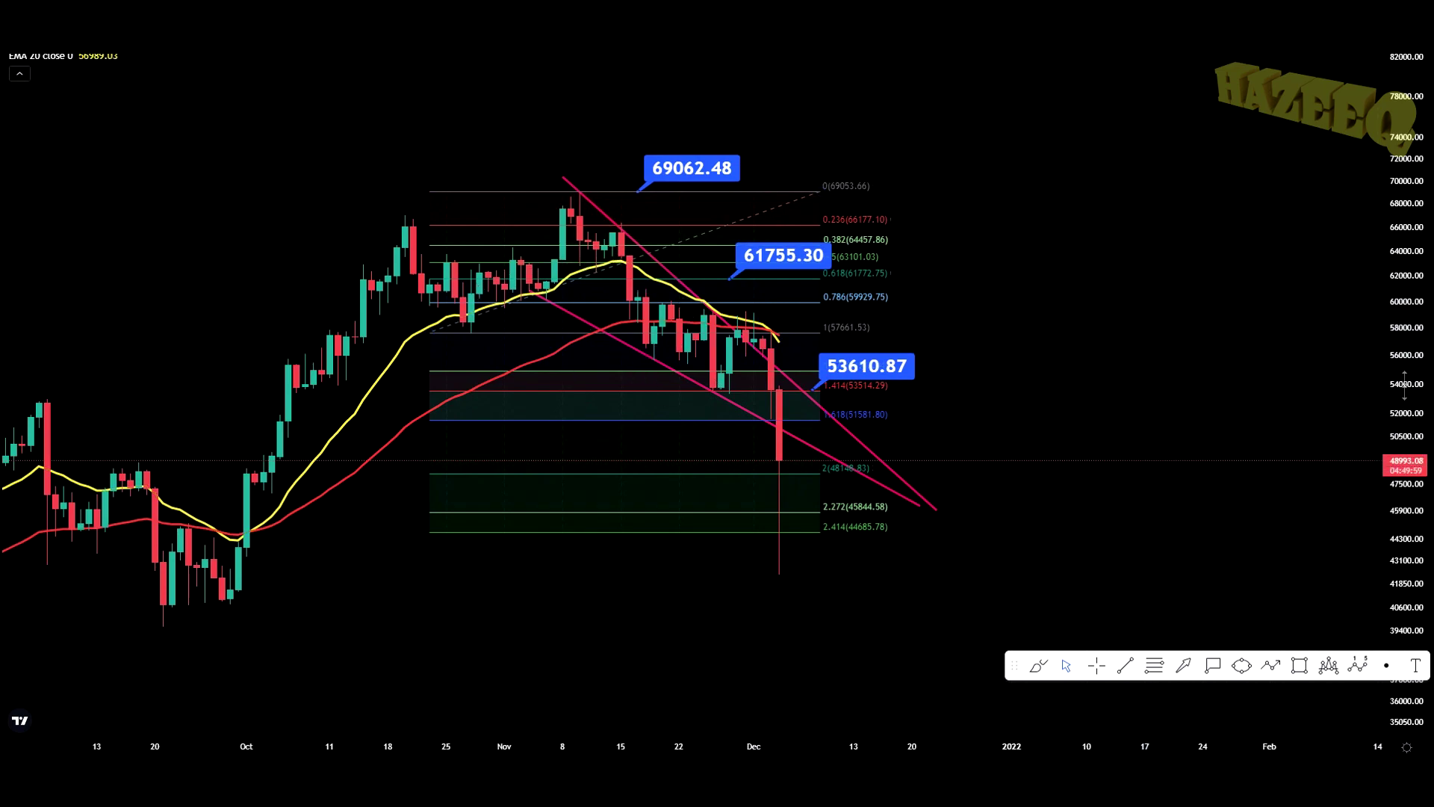
pyautogui.moveTo(1404, 454); pyautogui.dragTo(1404, 411)
pyautogui.moveTo(956, 744); pyautogui.dragTo(669, 735)
pyautogui.moveTo(590, 639); pyautogui.dragTo(920, 671)
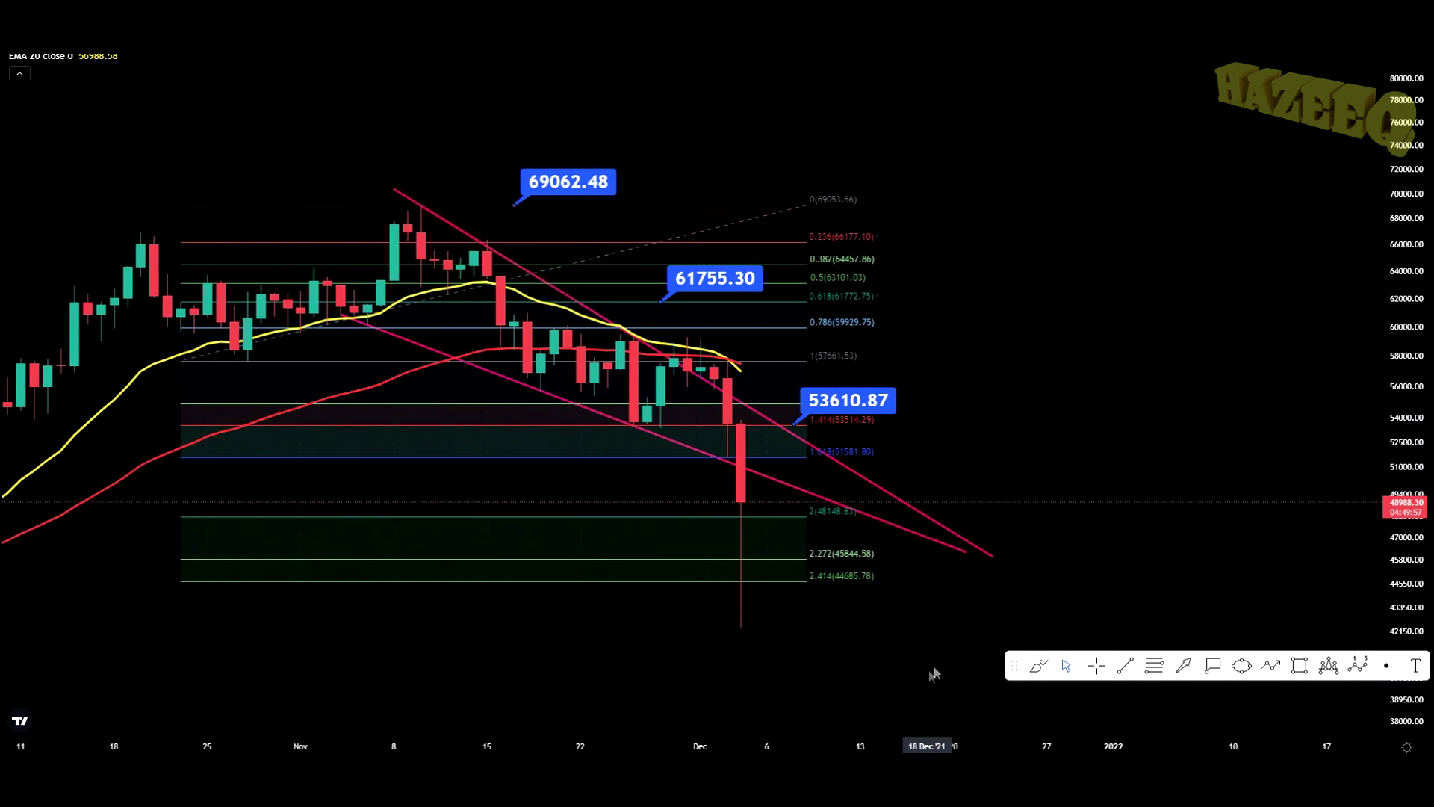
pyautogui.moveTo(1405, 430); pyautogui.dragTo(1405, 400)
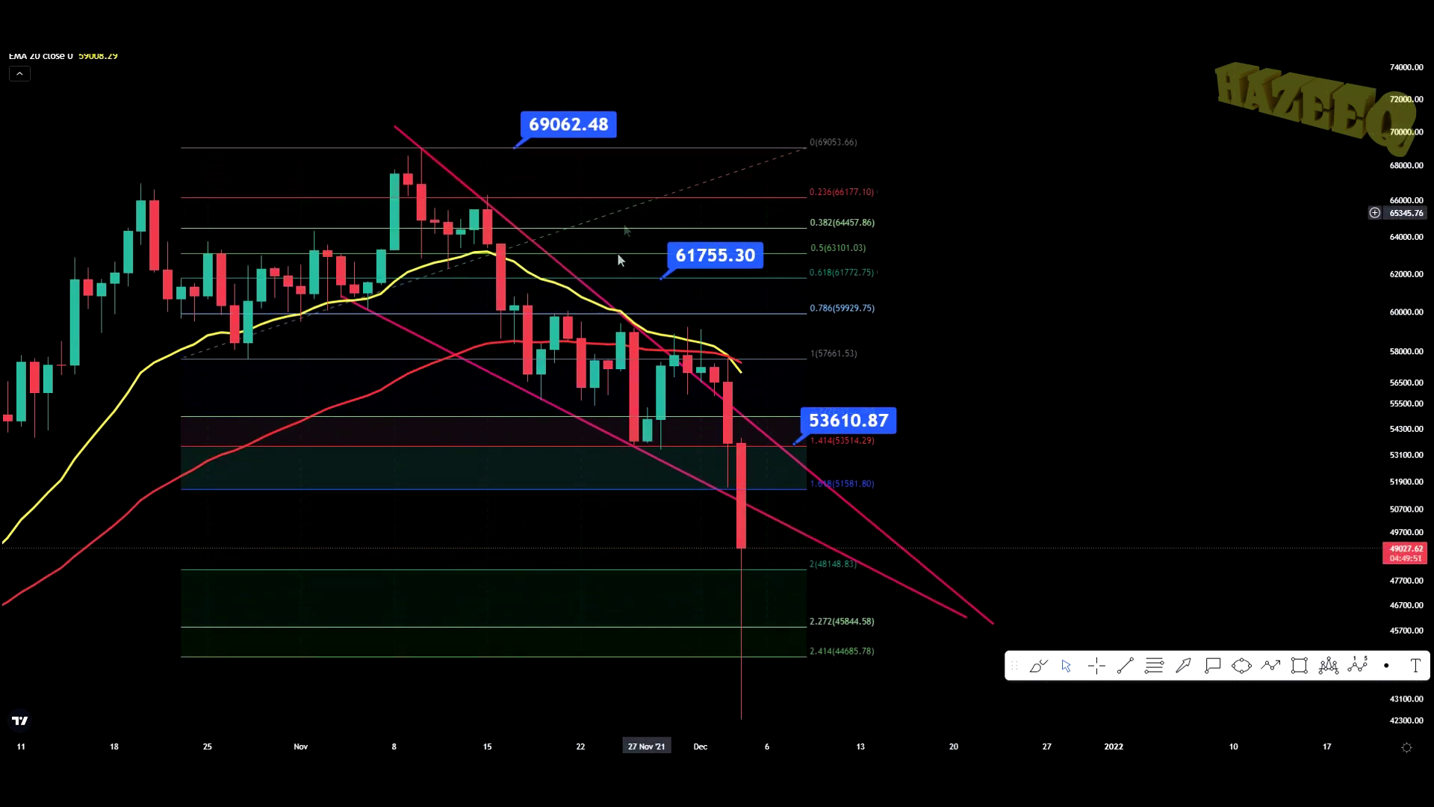
pyautogui.moveTo(1427, 144); pyautogui.dragTo(1427, 170)
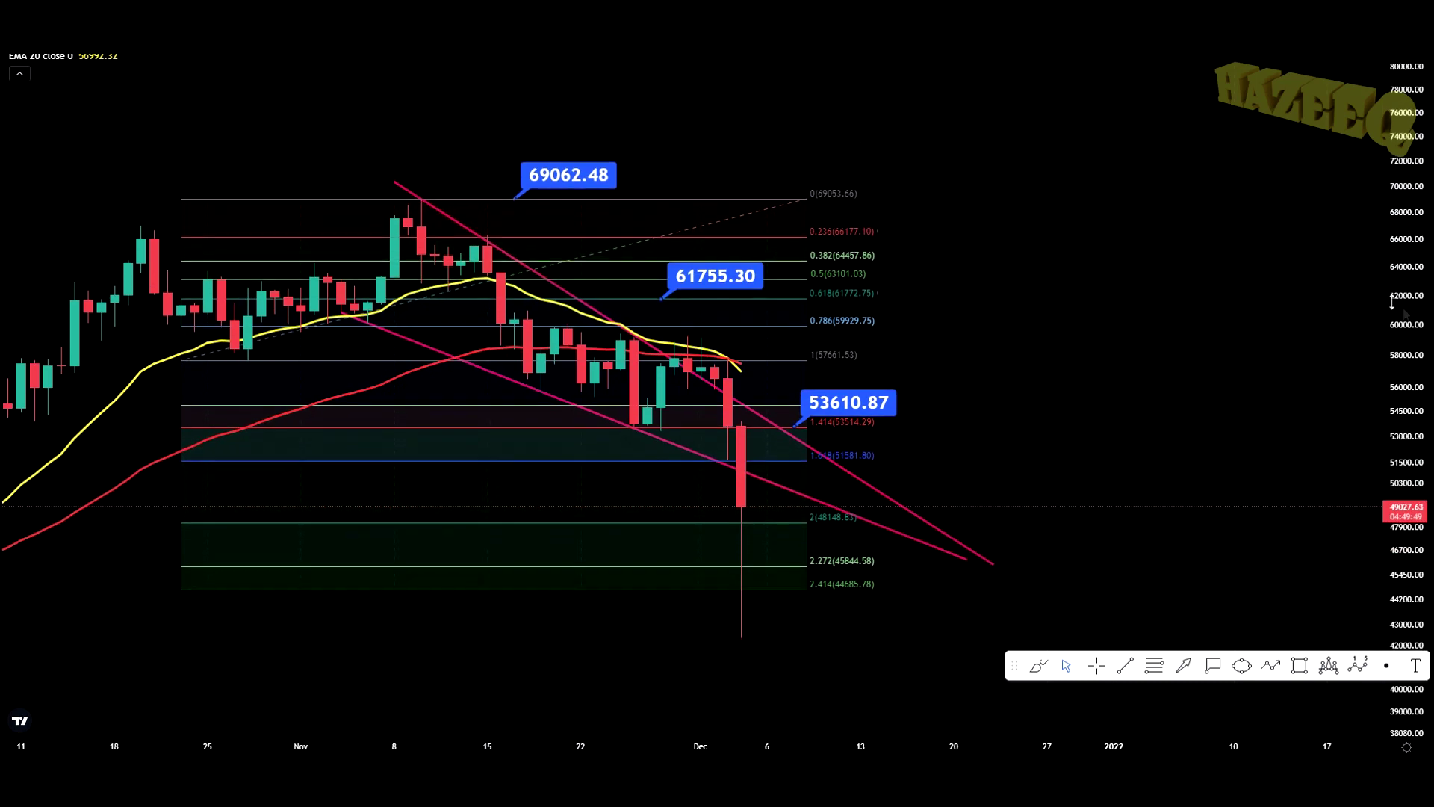
pyautogui.moveTo(430, 740); pyautogui.dragTo(670, 742)
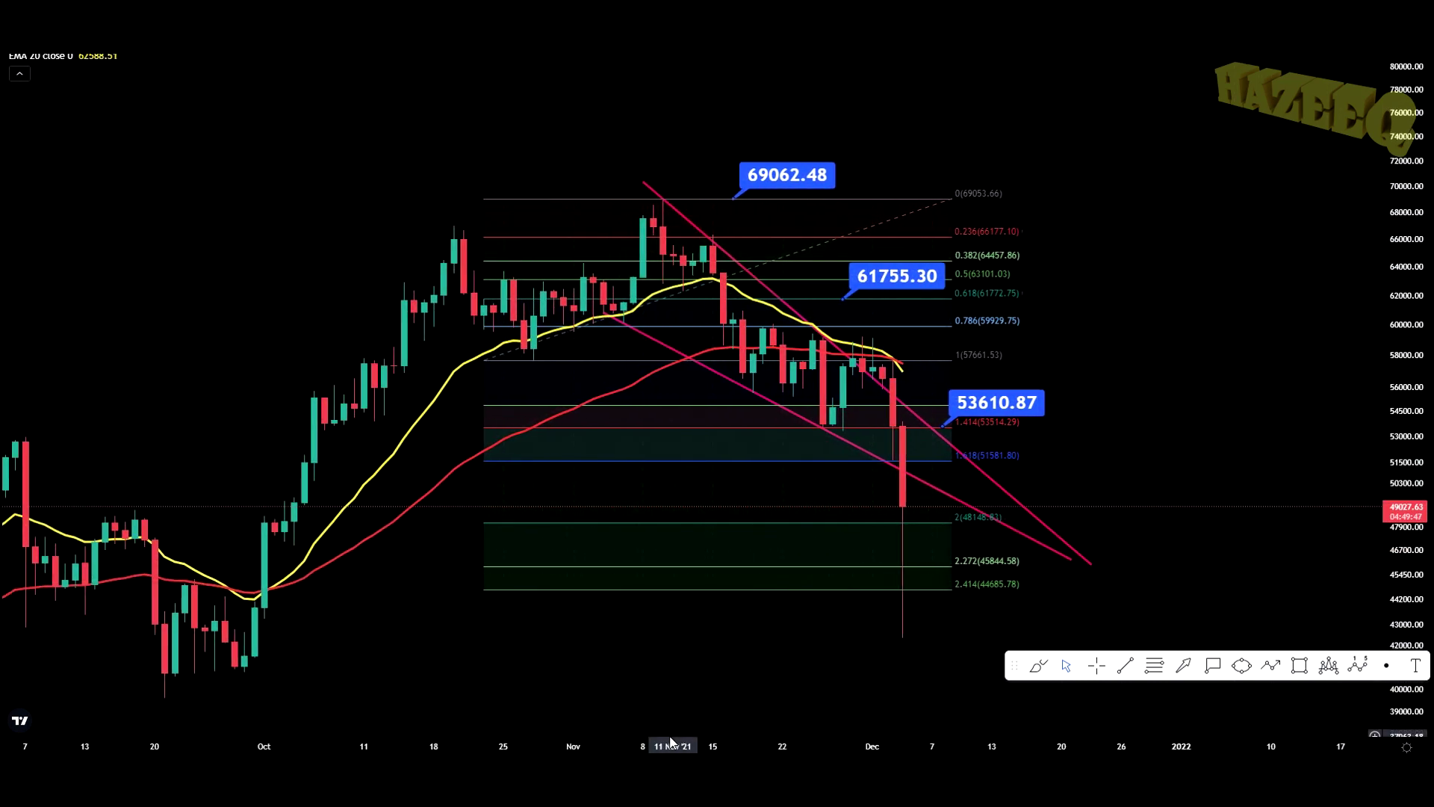
pyautogui.moveTo(768, 501); pyautogui.dragTo(541, 484)
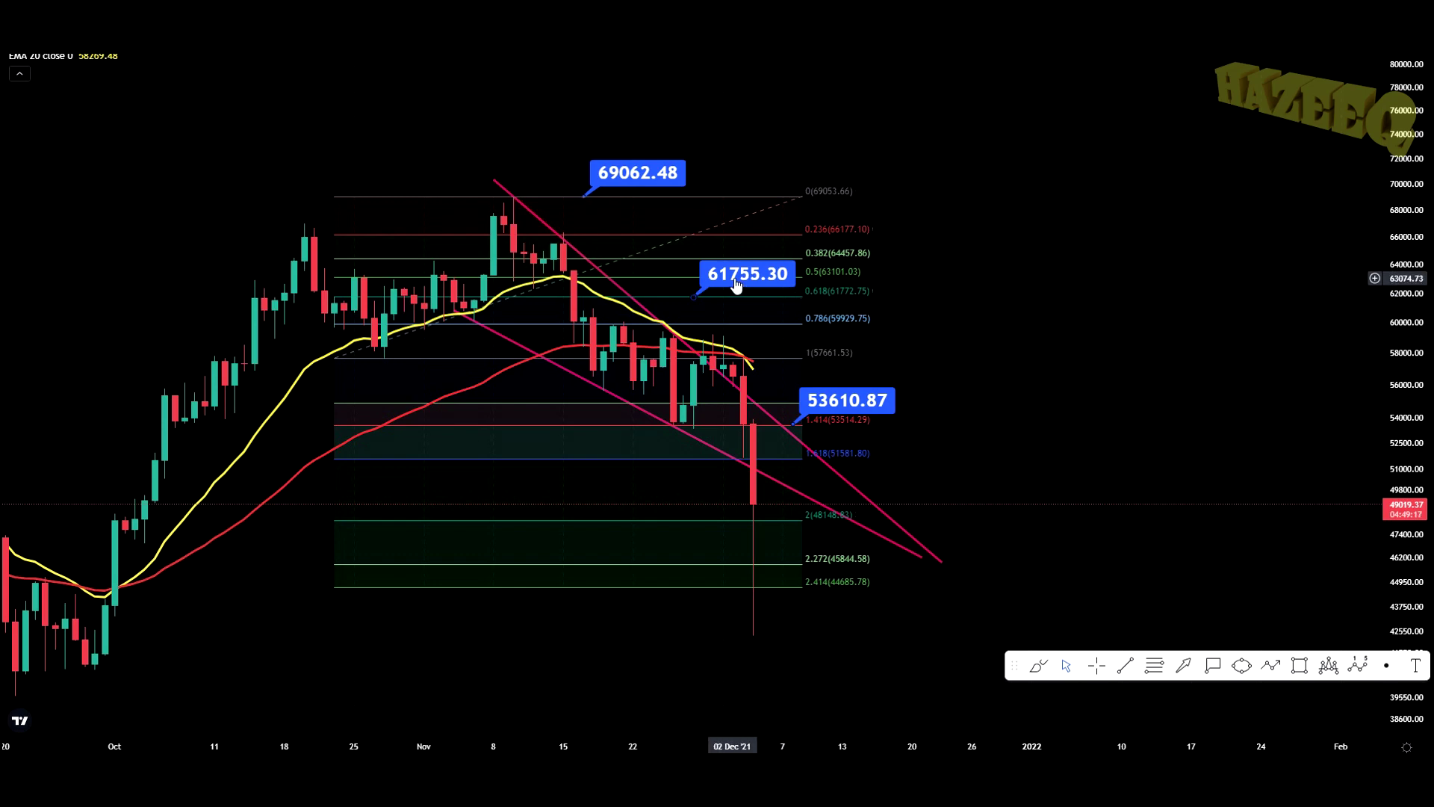
pyautogui.moveTo(1417, 340); pyautogui.dragTo(1418, 284)
pyautogui.moveTo(836, 747); pyautogui.dragTo(725, 748)
pyautogui.moveTo(956, 433); pyautogui.dragTo(1092, 426)
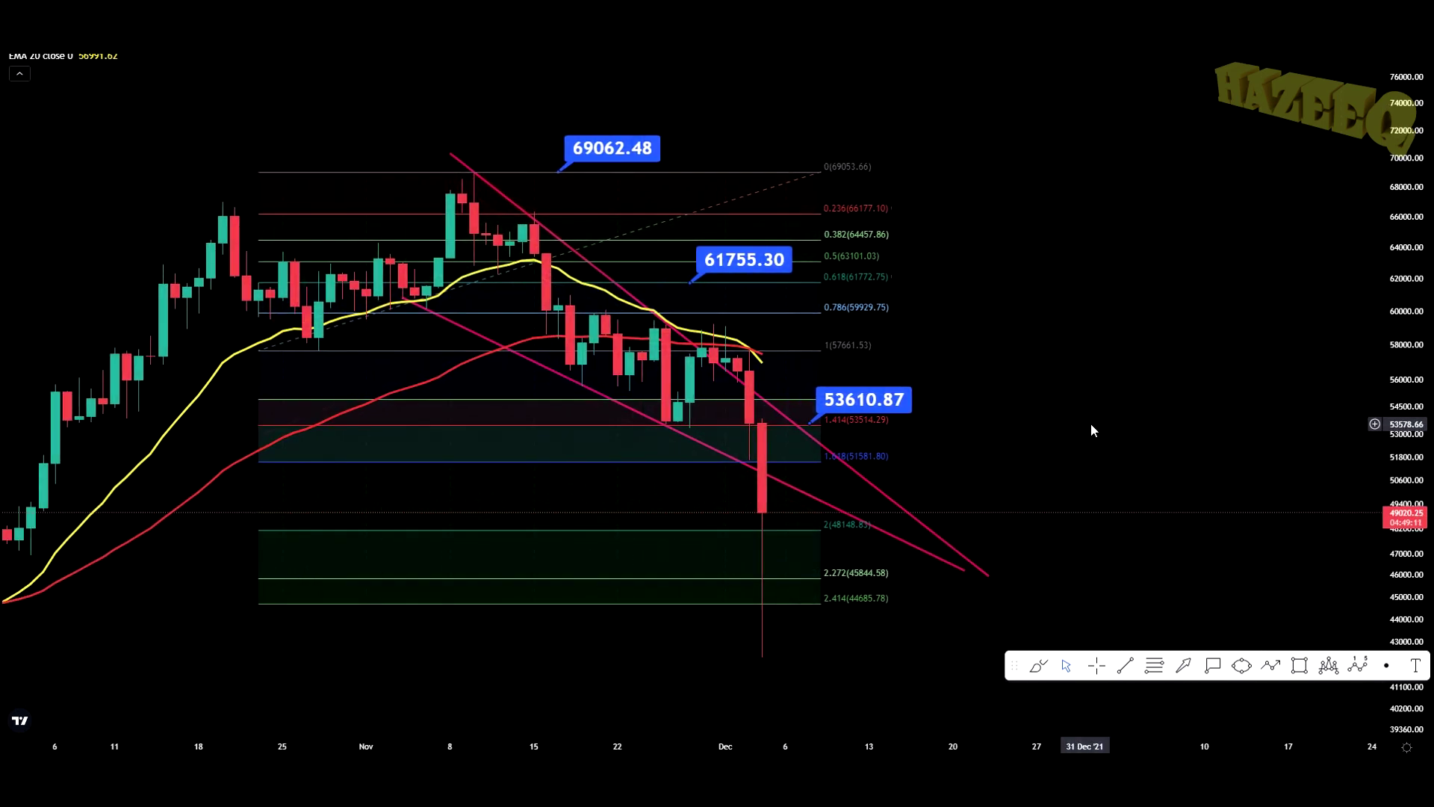